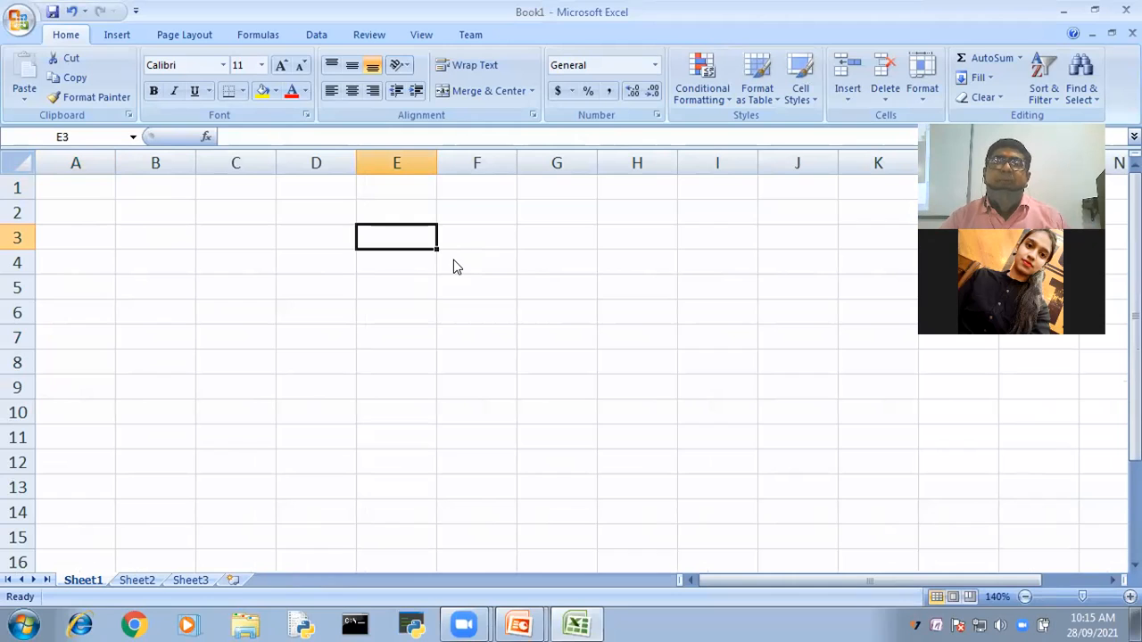
Extend the fill handle of the empty cell E3 down to E11.
key("alt+Tab")
left_click(403, 239)
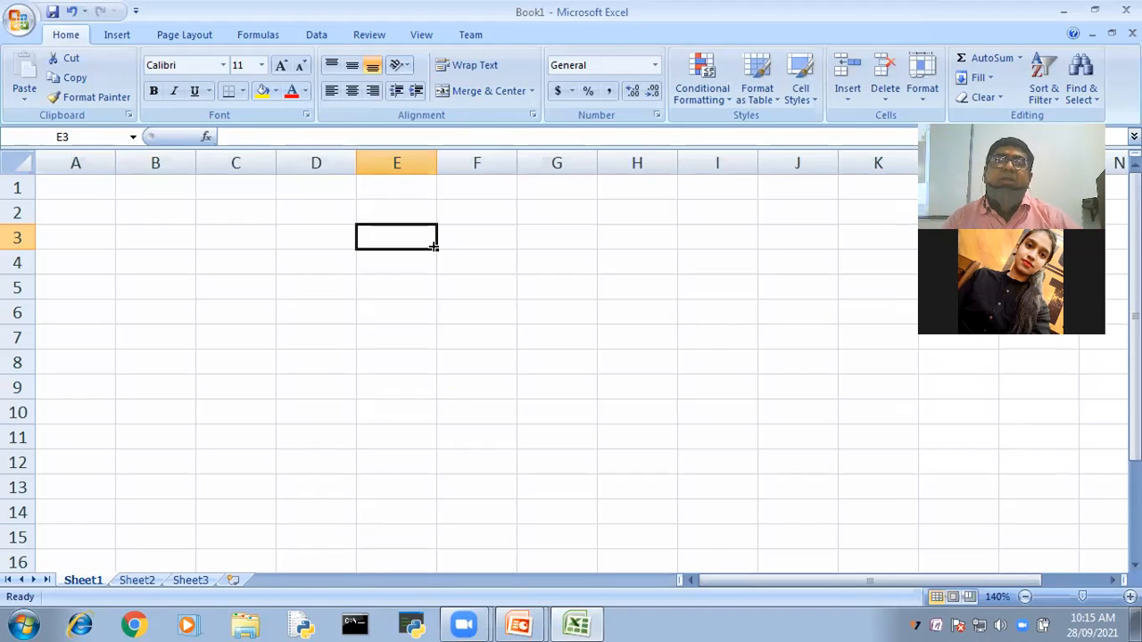
left_click_drag(434, 246, 434, 247)
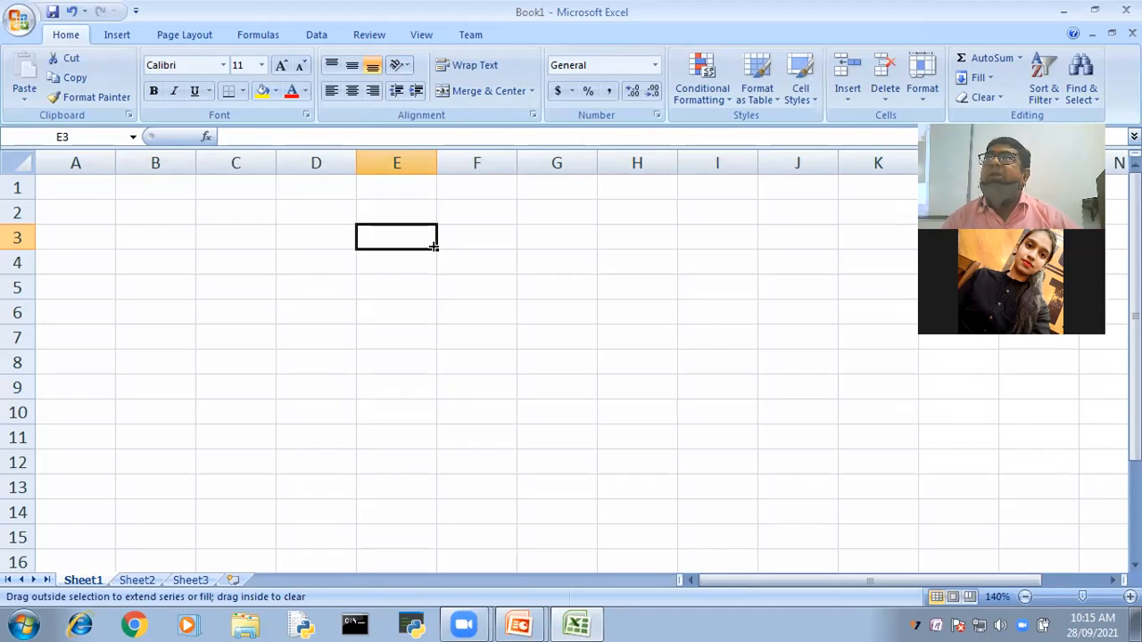
left_click_drag(434, 247, 424, 452)
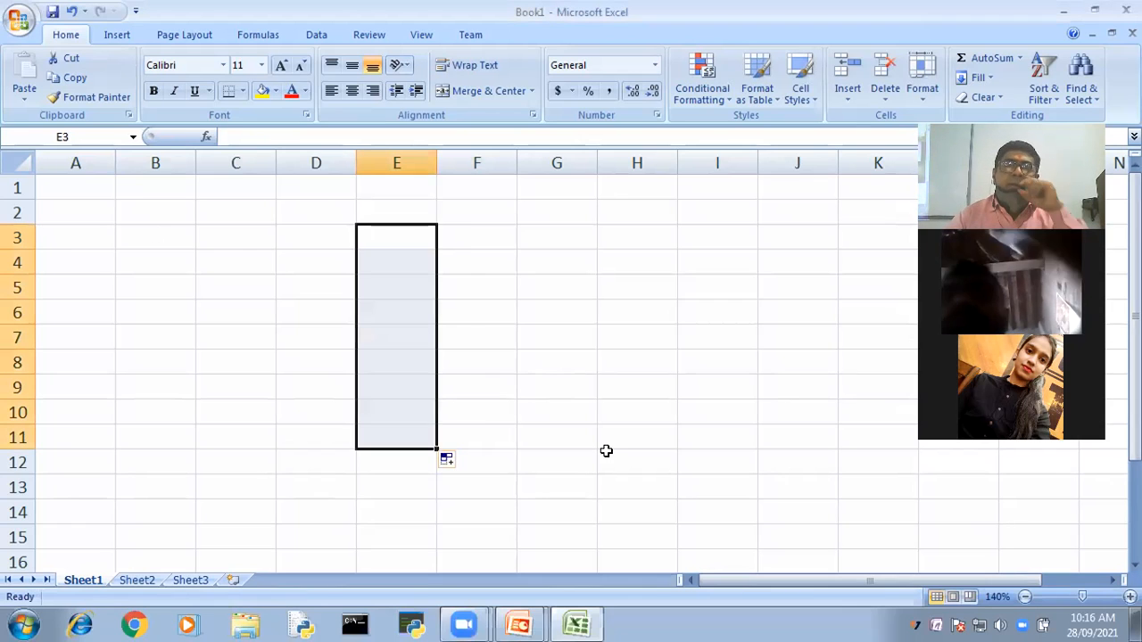
Enter HELLO WORLD in cell B3 in capital letters.
left_click(147, 236)
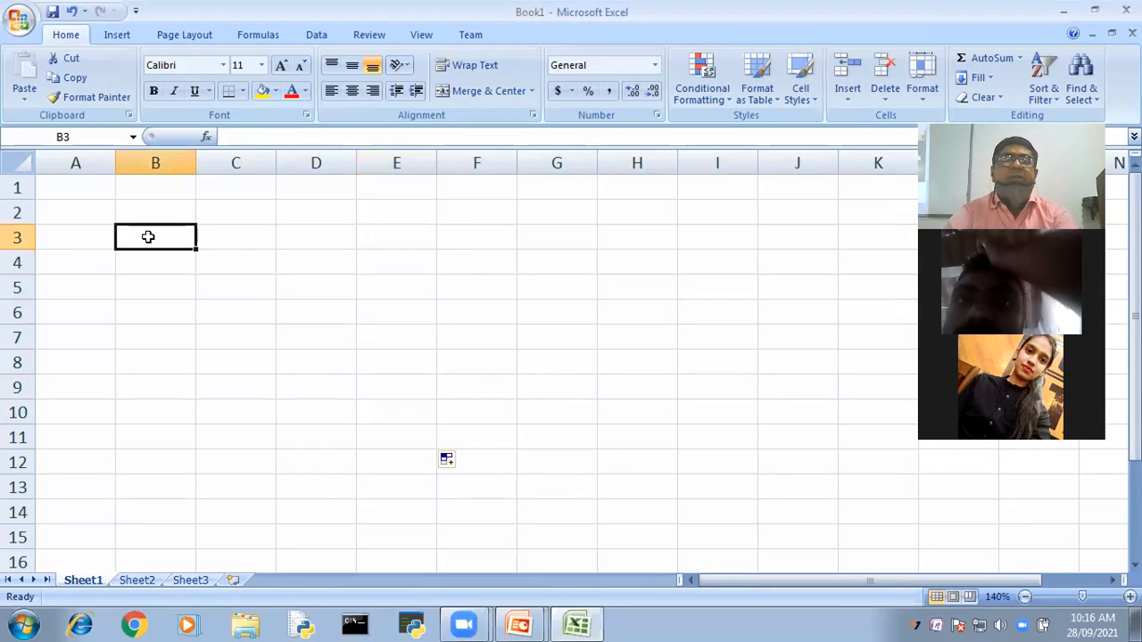
type("hello")
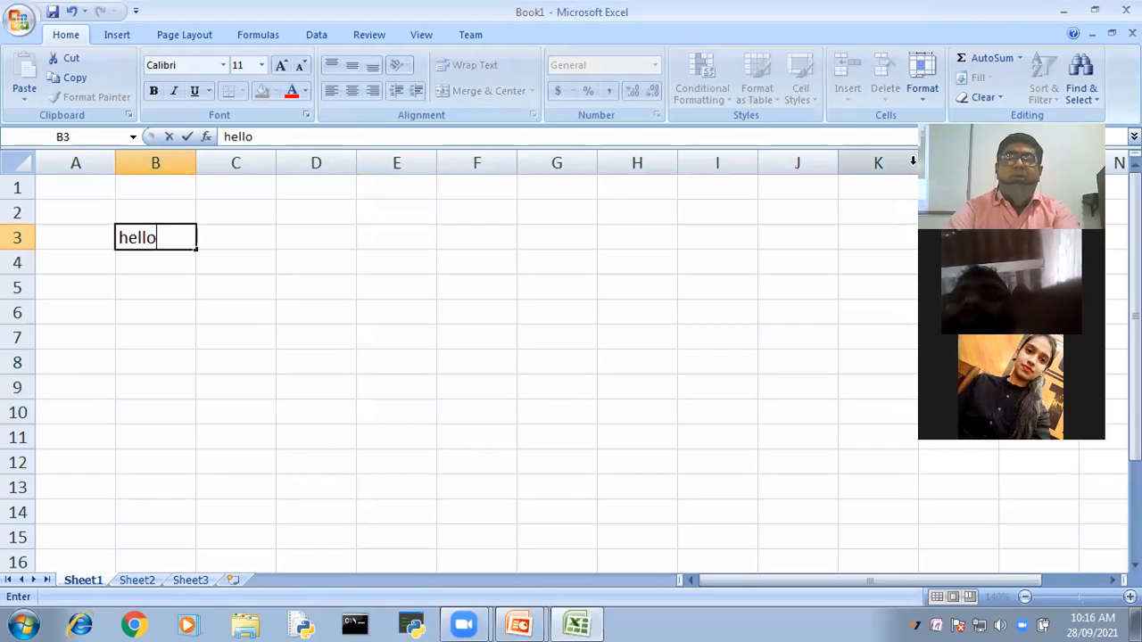
key("BackSpace")
key("BackSpace")
key("BackSpace")
key("BackSpace")
key("BackSpace")
type("HELLO WORLD")
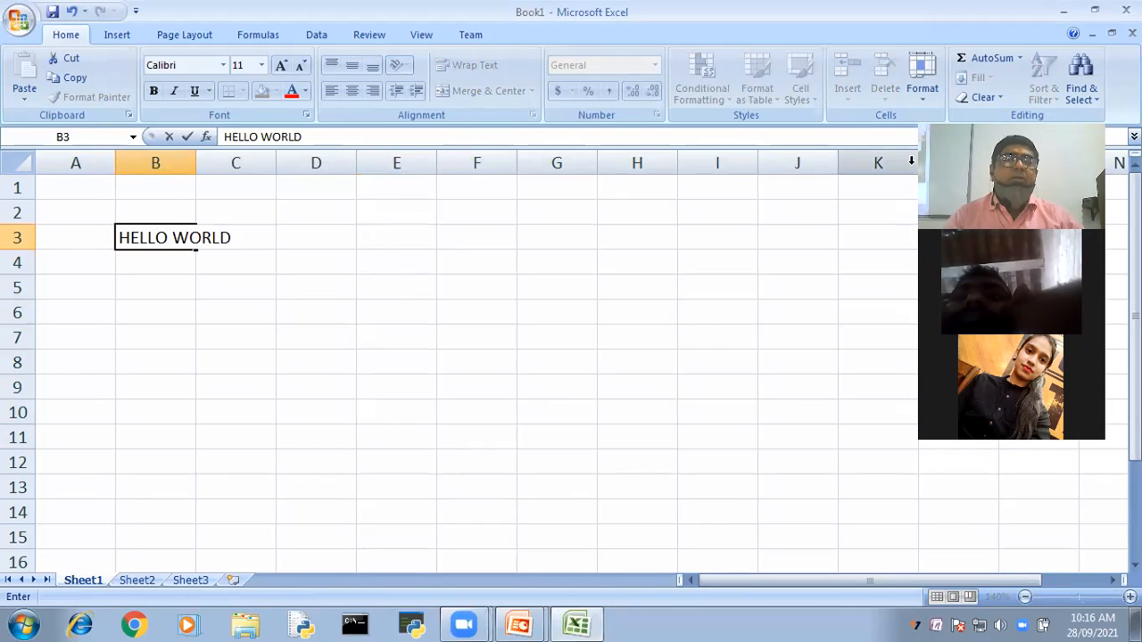
left_click(423, 398)
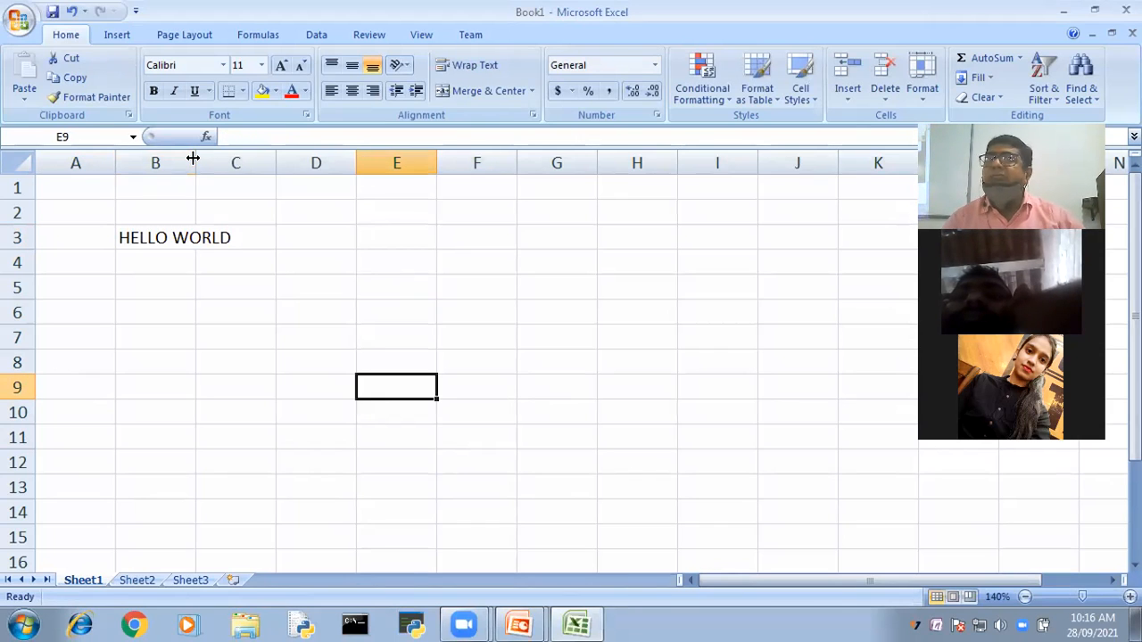
Autofit column B to its text and fill HELLO WORLD from B3 down to B13.
double_click(195, 161)
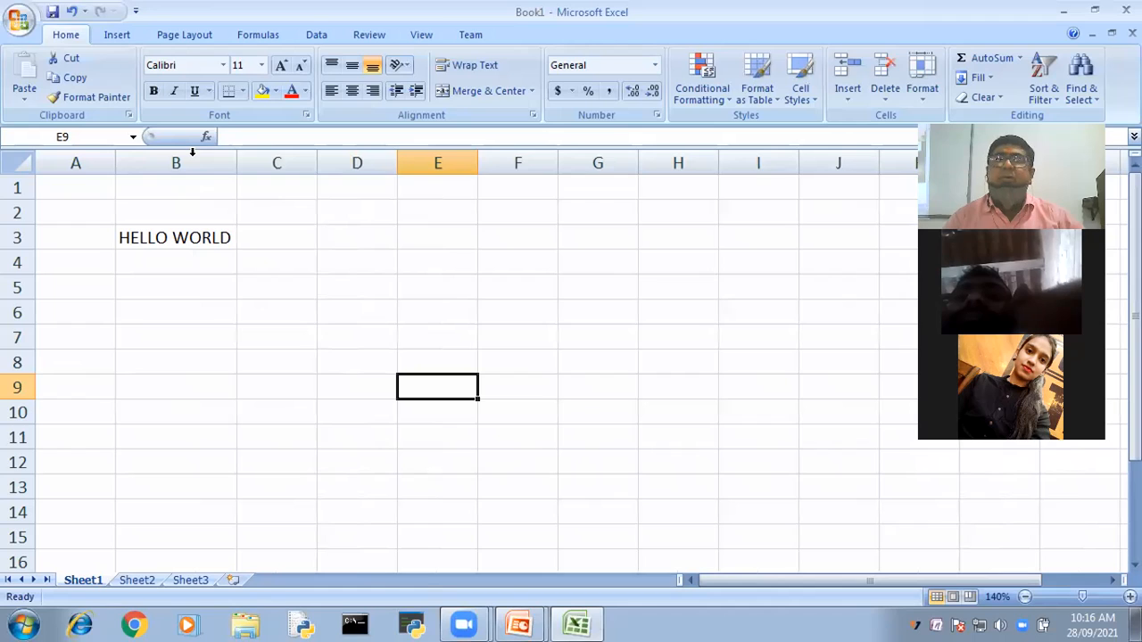
left_click(174, 238)
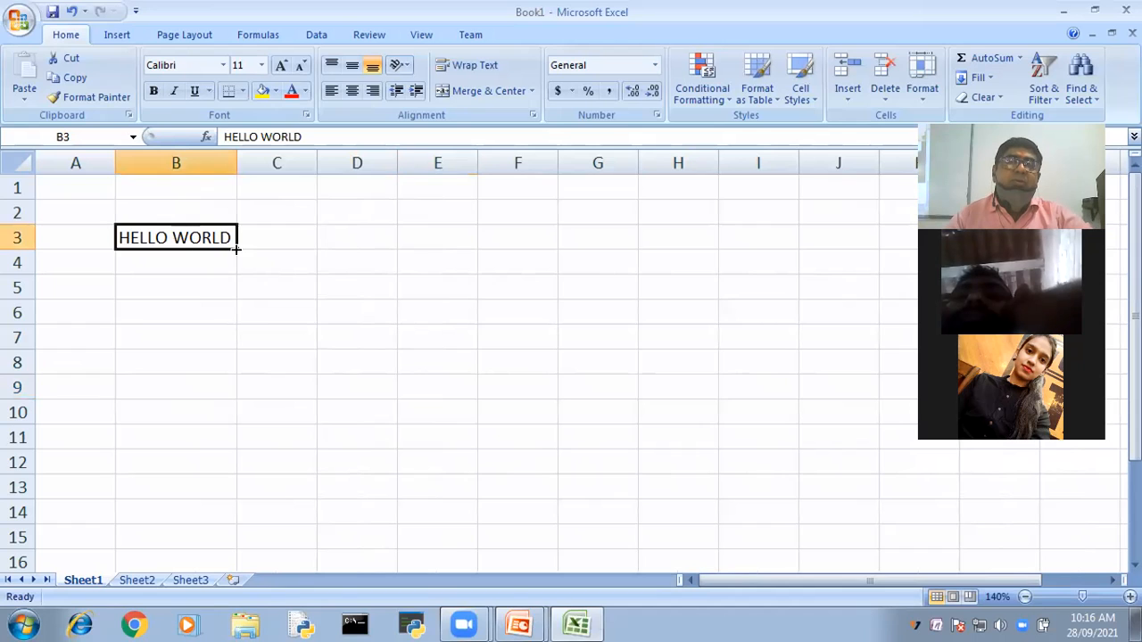
left_click_drag(235, 249, 230, 487)
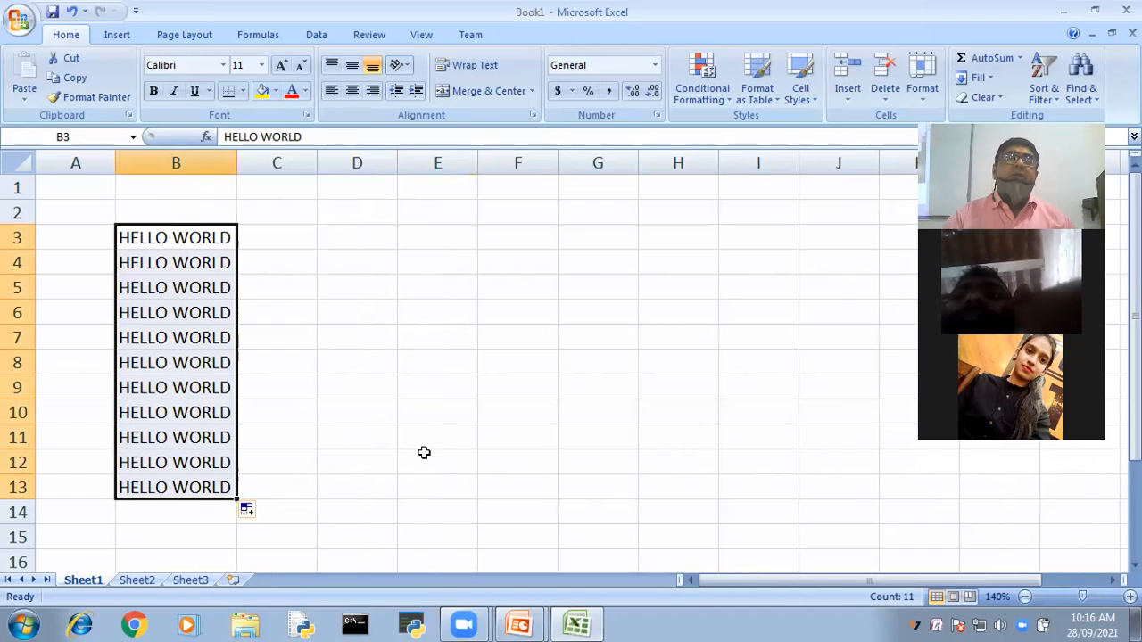
Enter A in cell C3 and fill it down to C13.
left_click(296, 241)
type("A")
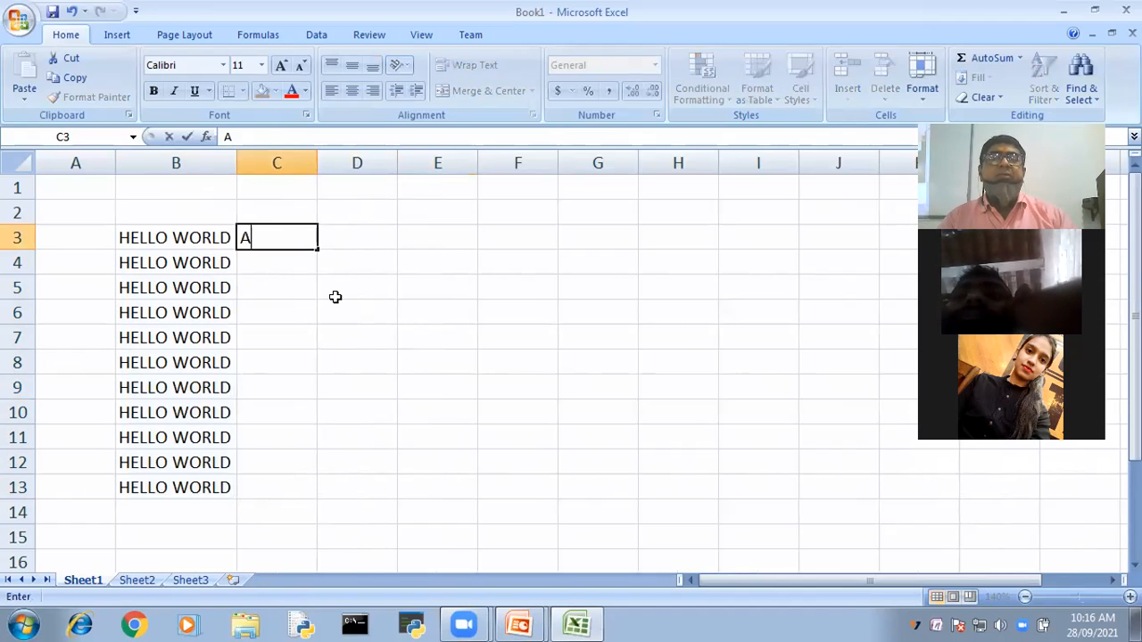
left_click(437, 362)
left_click(306, 243)
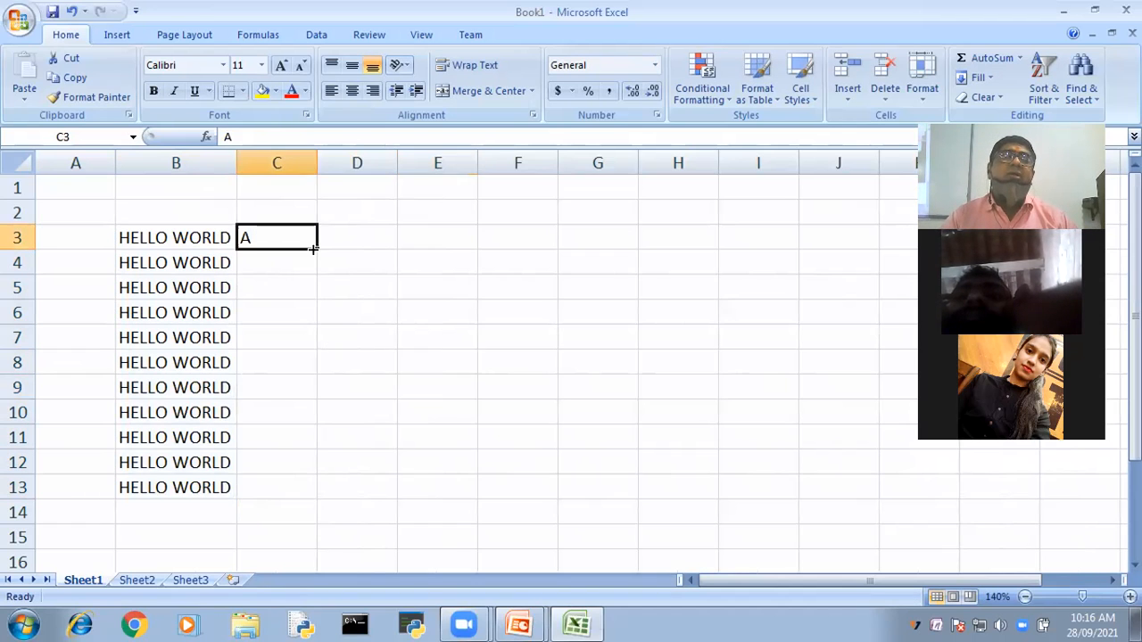
left_click_drag(313, 249, 425, 483)
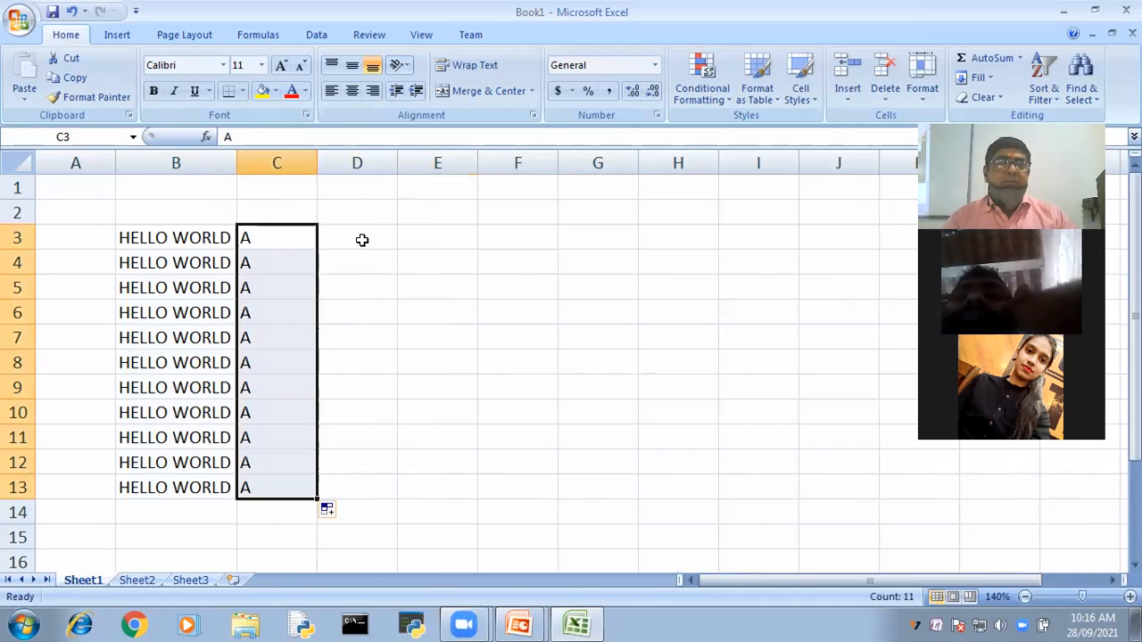
Enter SUN in cell D3 and autofill the weekday series down to D13.
key("Right")
type("SUN")
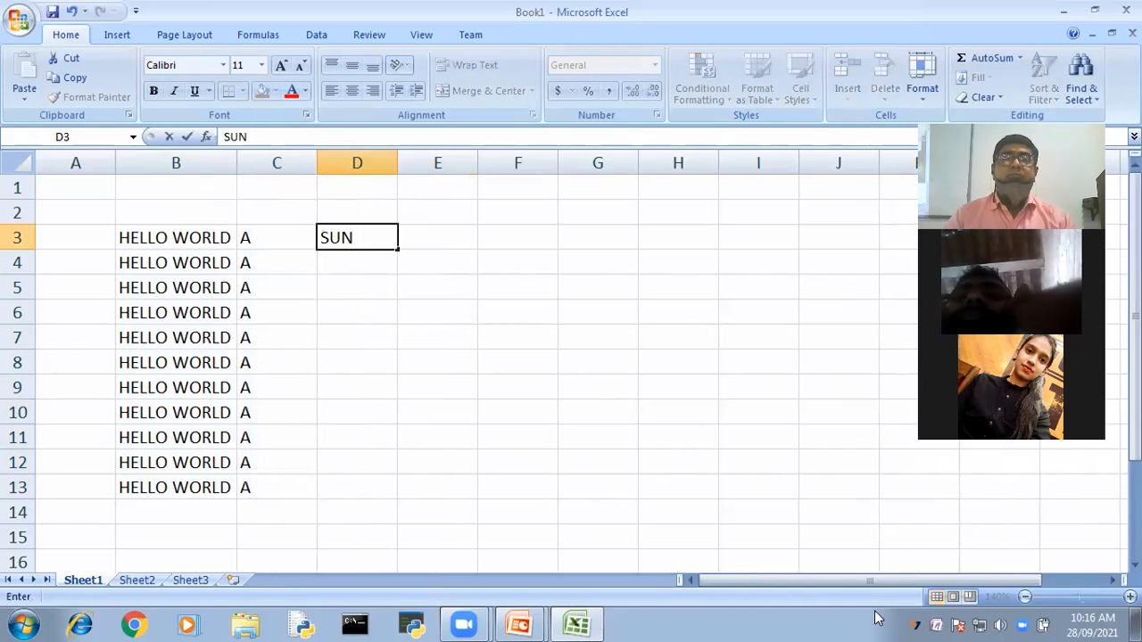
left_click(437, 430)
left_click(354, 237)
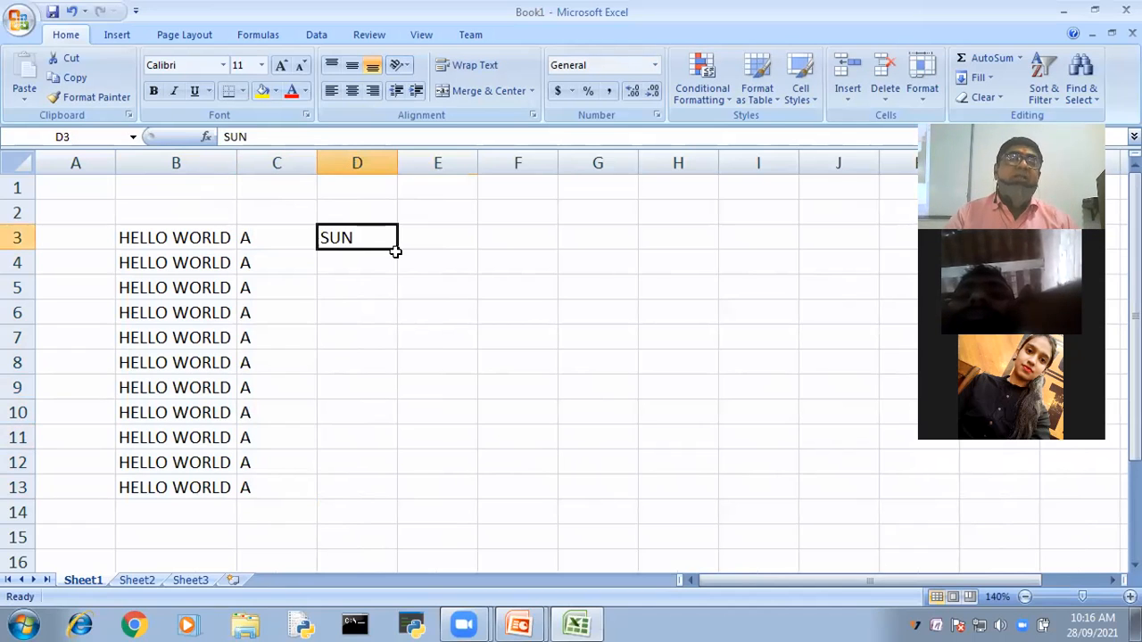
left_click_drag(398, 249, 392, 504)
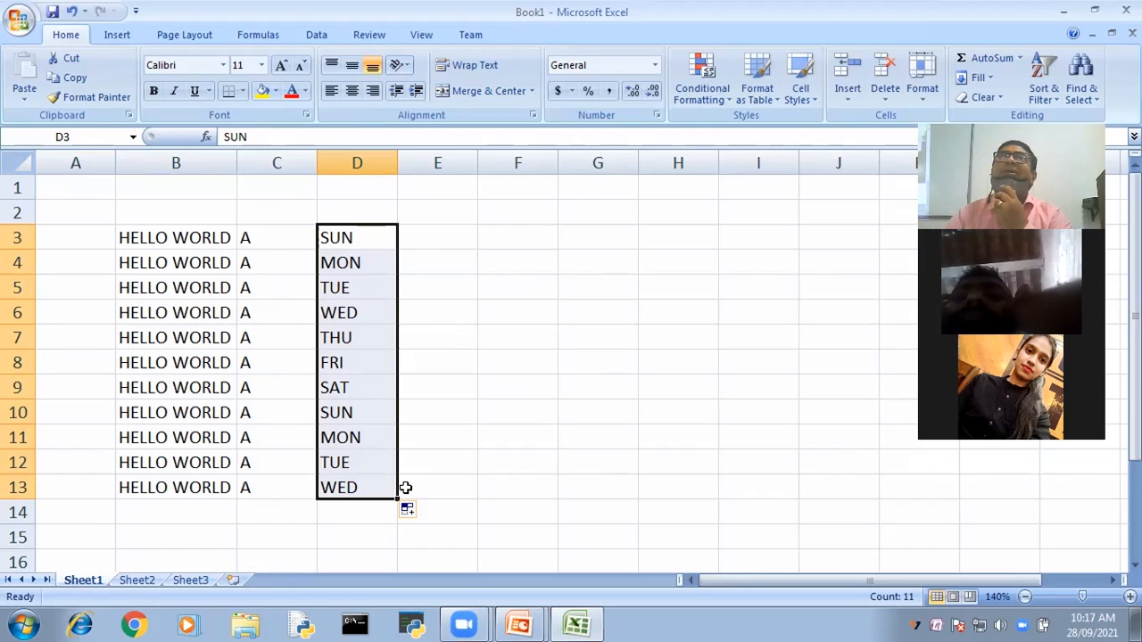
Enter JAN in cell E3 and autofill the month series down to E13.
left_click(455, 242)
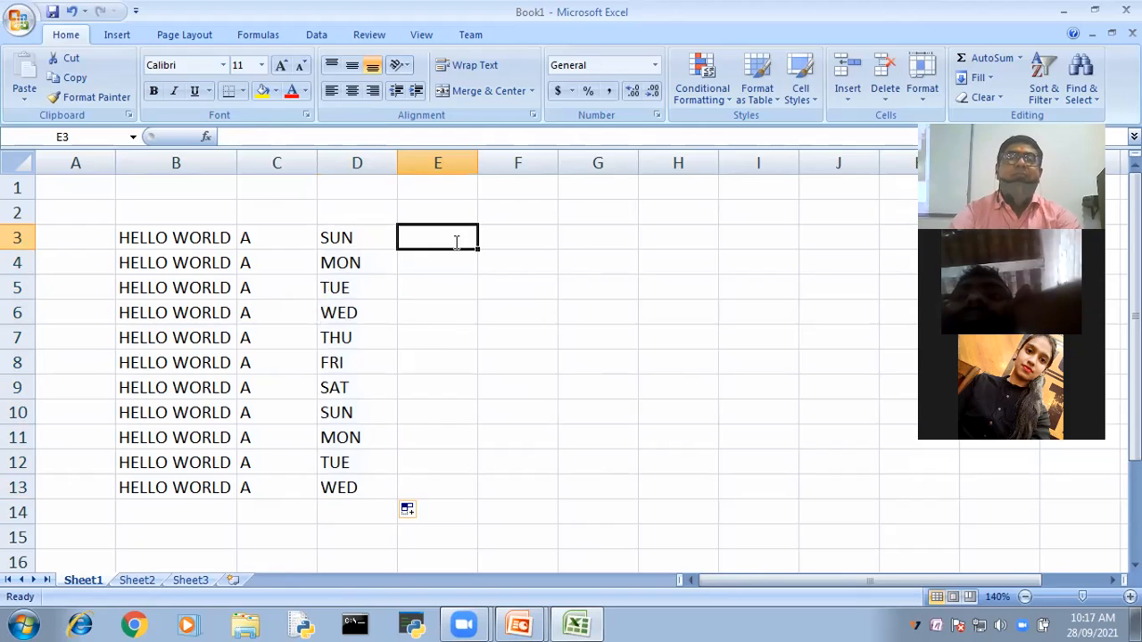
type("JAN")
left_click(500, 343)
left_click(420, 239)
left_click_drag(478, 250, 473, 492)
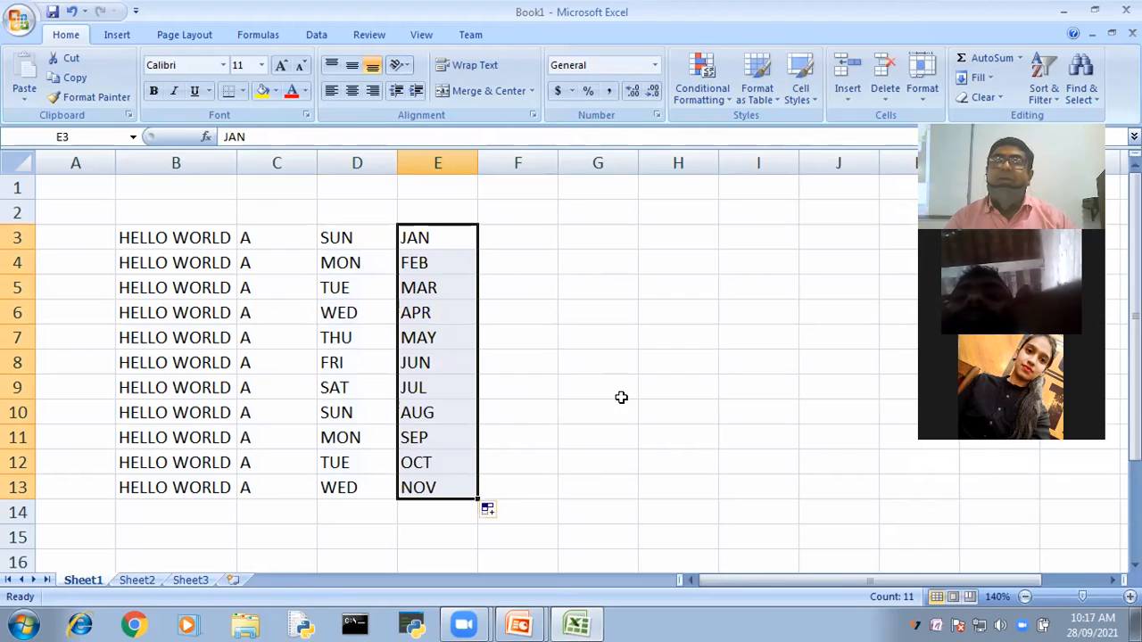
Enter 1 and 2 in cells F3 and F4 and autofill the number series down to F13.
left_click(541, 238)
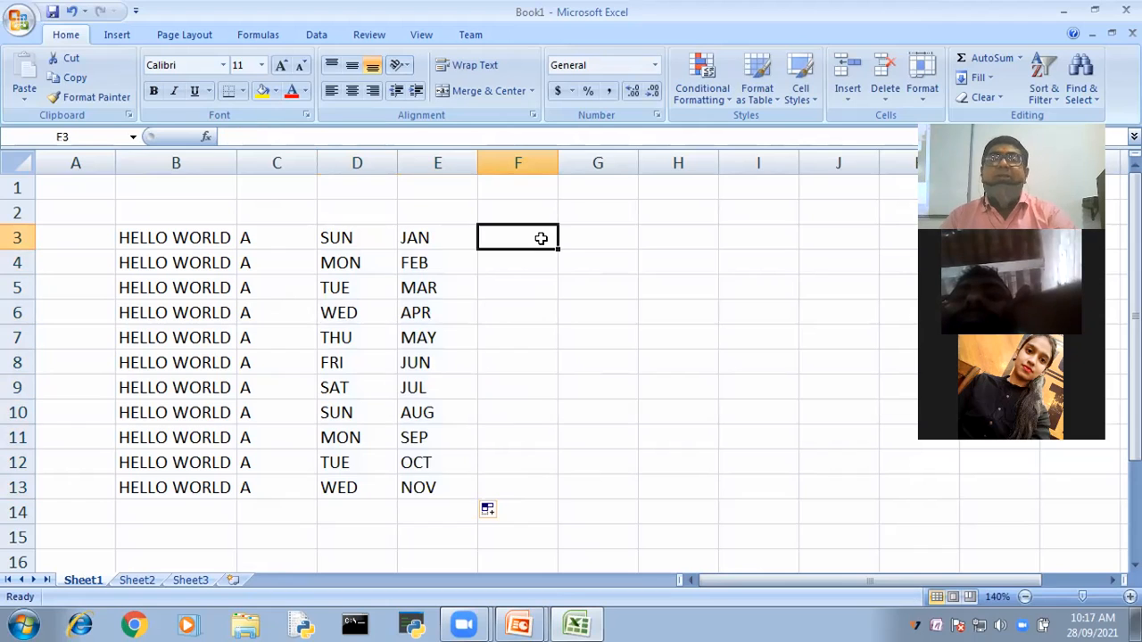
type("1")
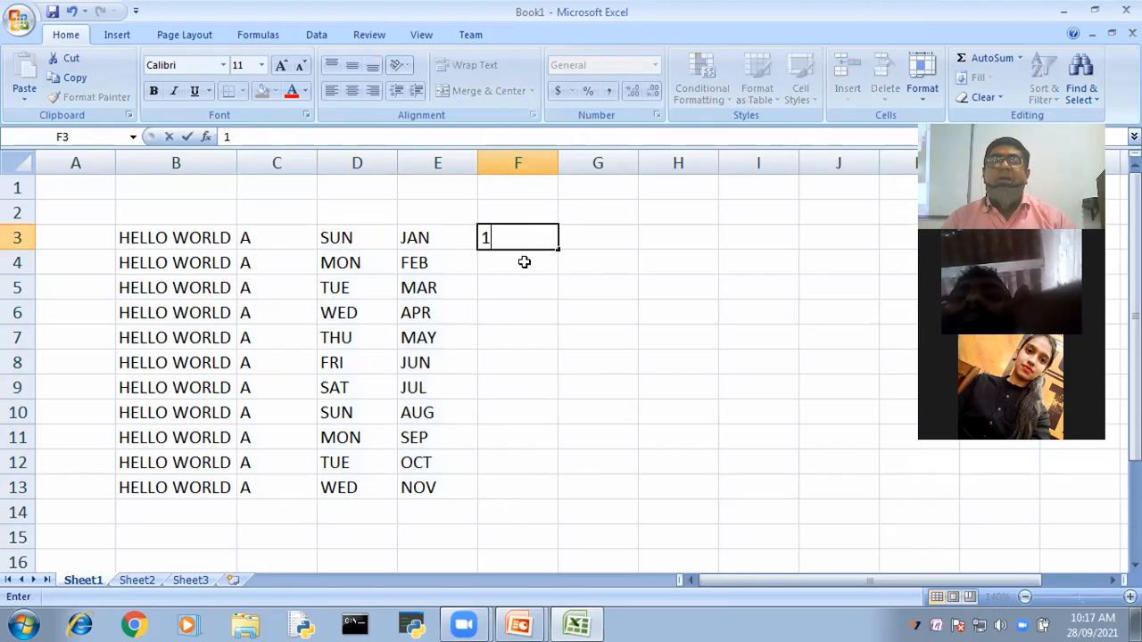
left_click(525, 262)
type("2")
left_click(673, 421)
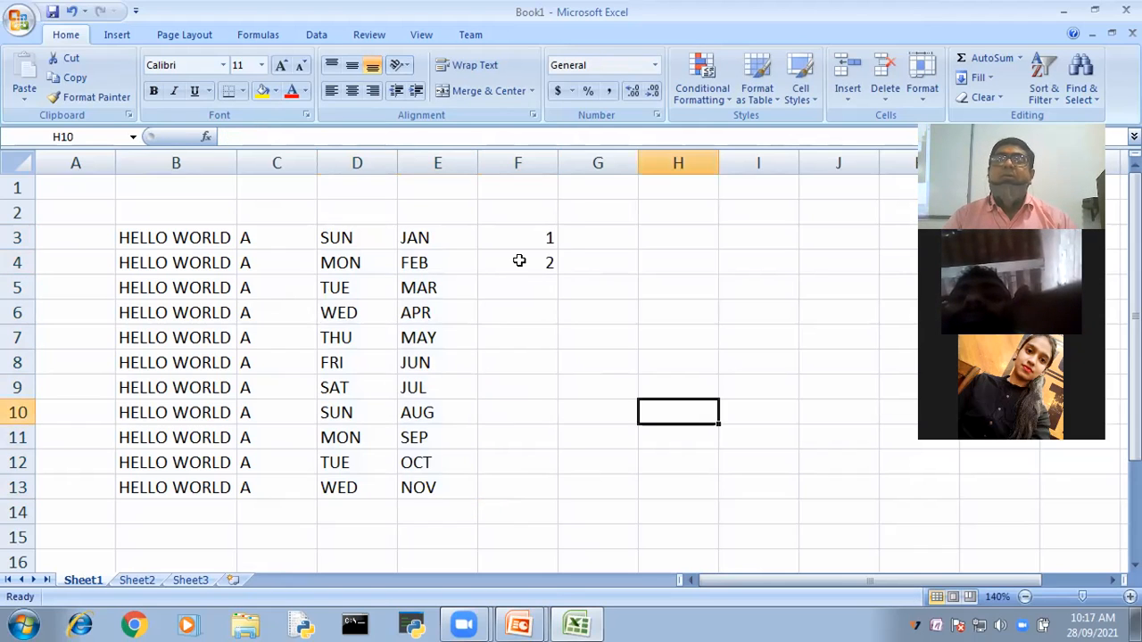
left_click_drag(517, 259, 516, 231)
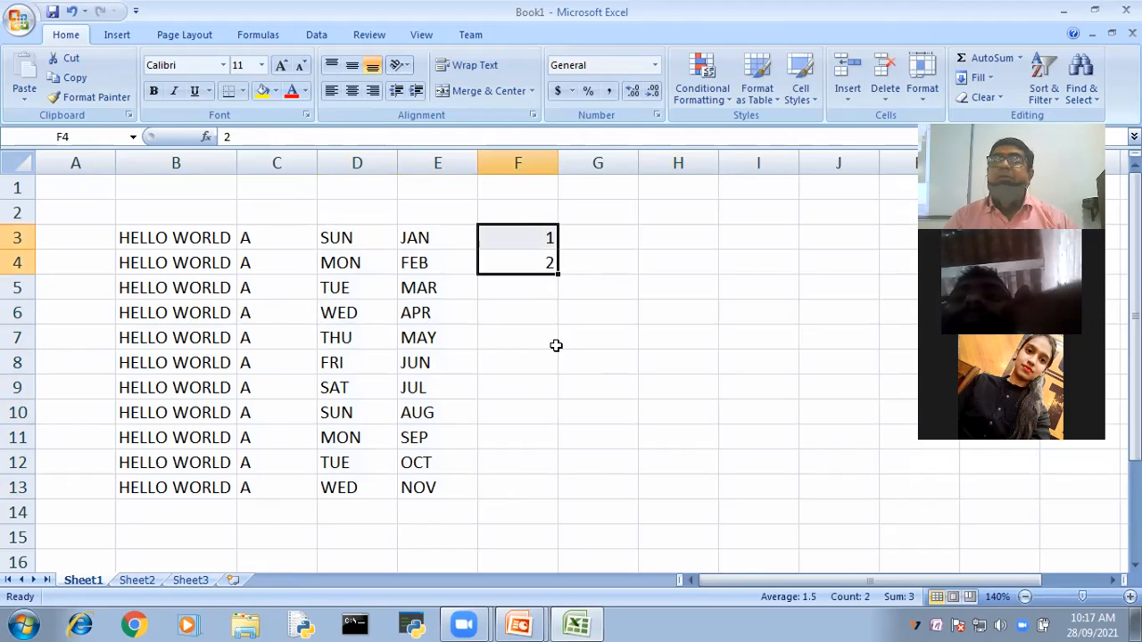
left_click_drag(554, 273, 741, 467)
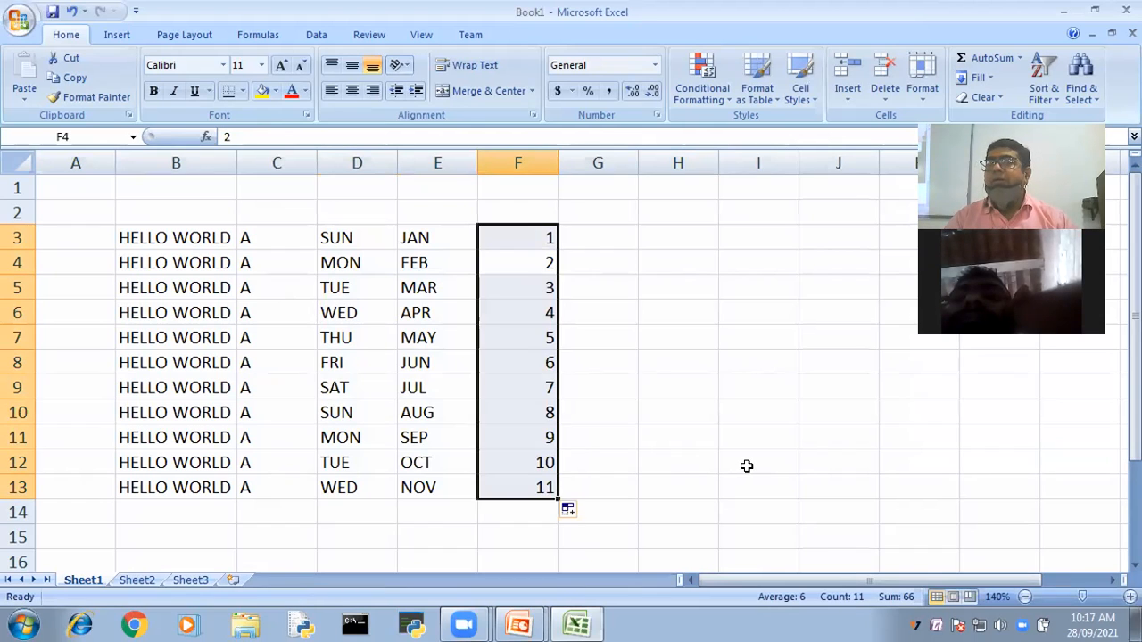
Enter the date 28/09/2021 in cell G3.
left_click(615, 239)
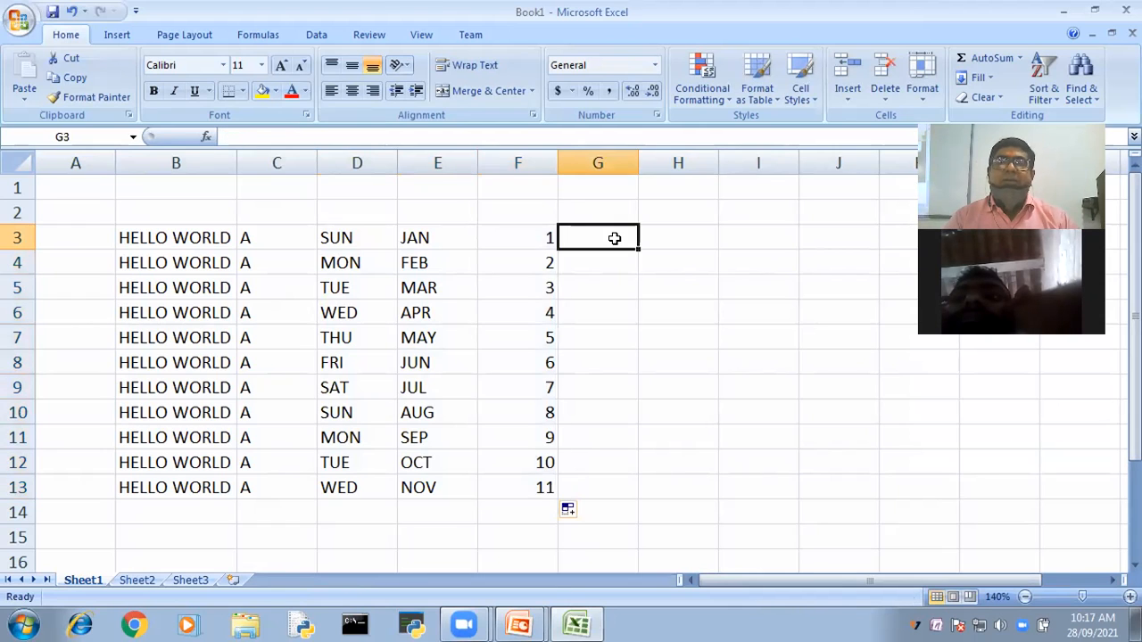
type("2")
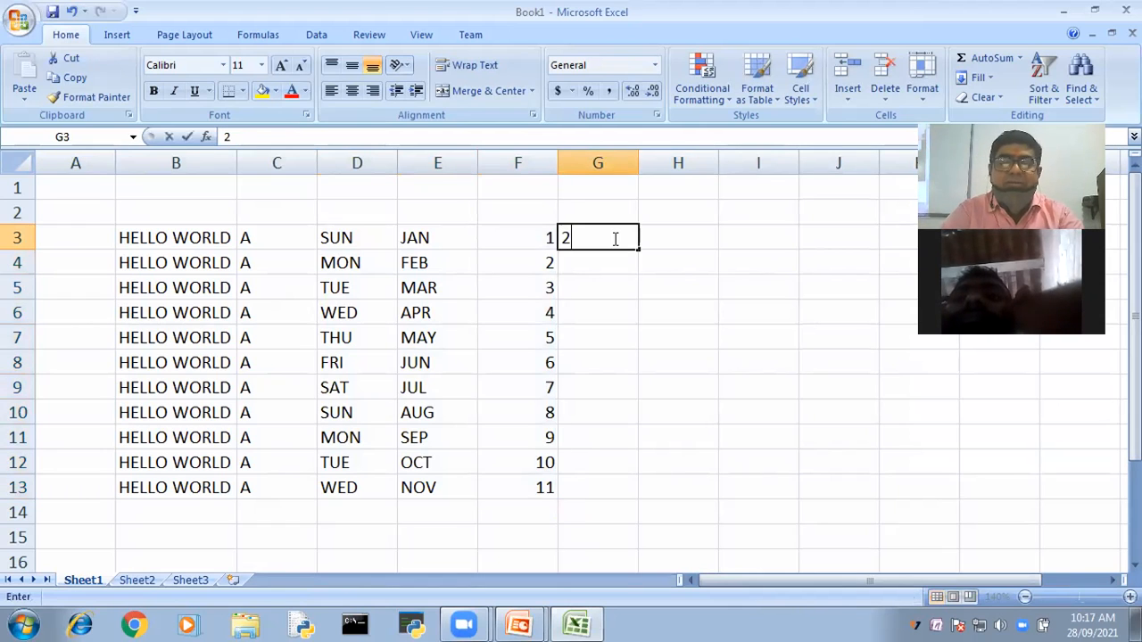
type("8/09")
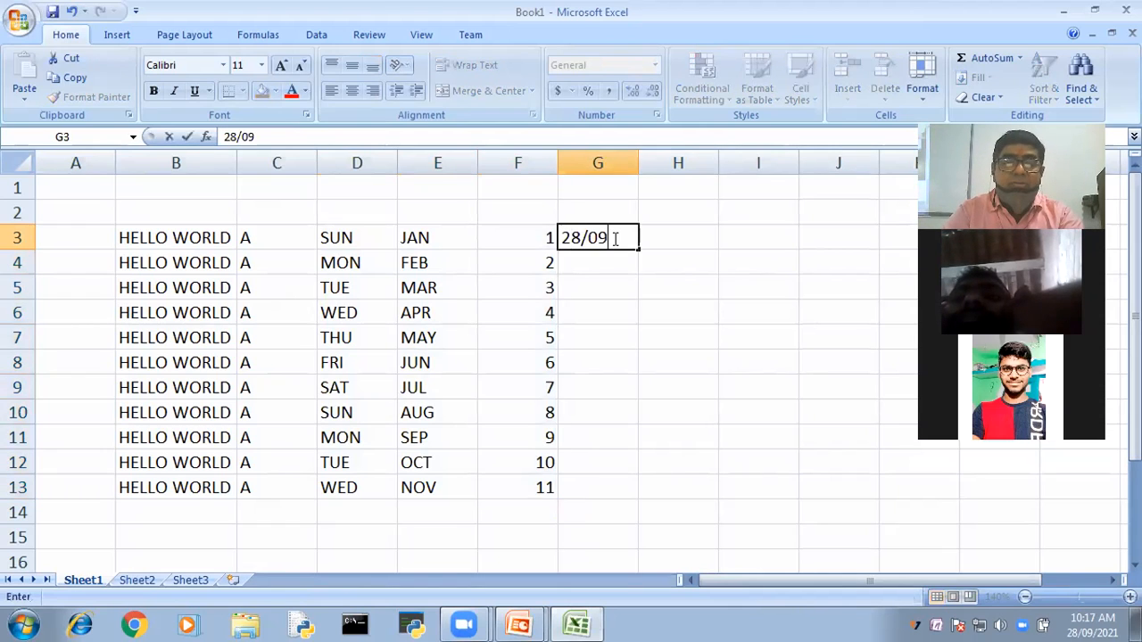
type("/2021")
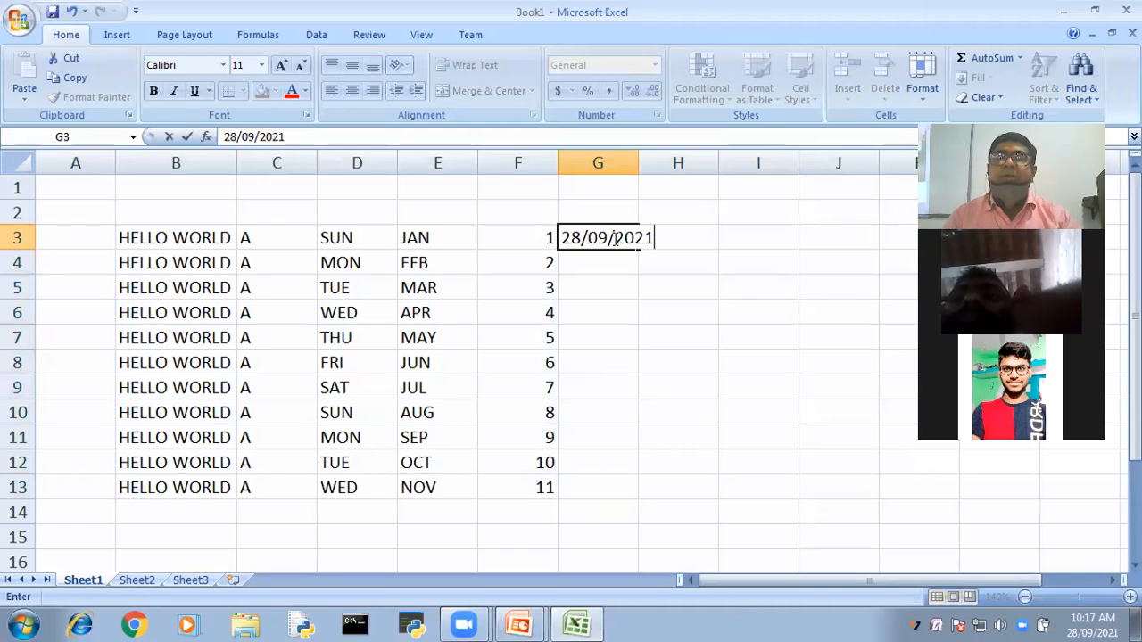
Autofit column G to the date and autofill consecutive dates from G3 down to G13.
double_click(651, 157)
left_click(619, 238)
left_click_drag(656, 252, 650, 493)
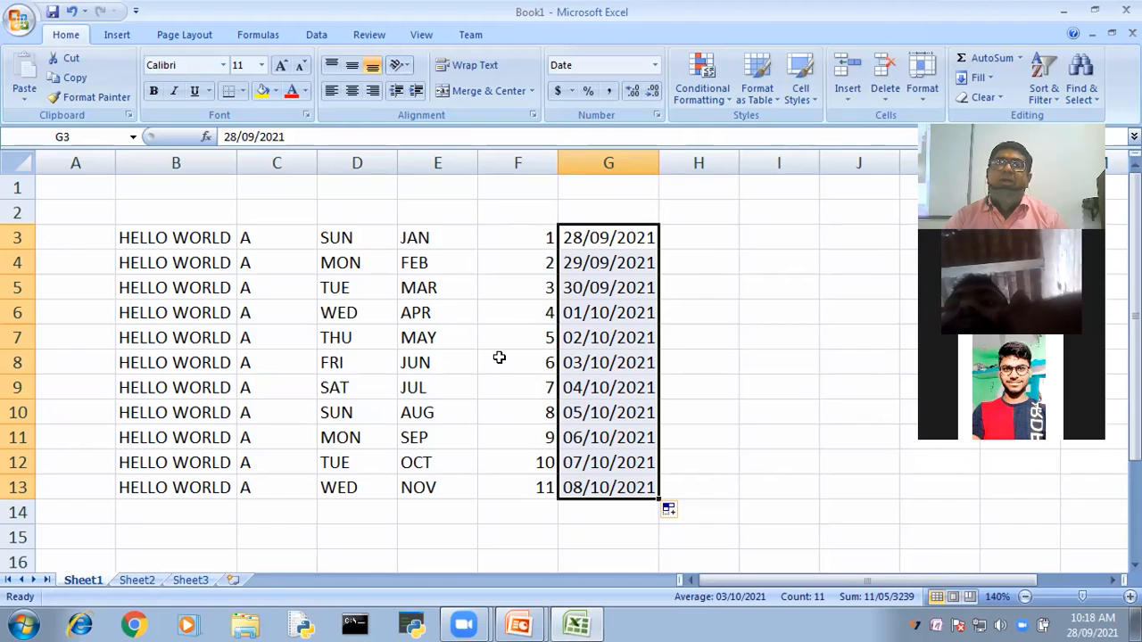
Enter 2 and 4 in cells H3 and H4 and autofill the even-number series down to H13.
left_click(714, 240)
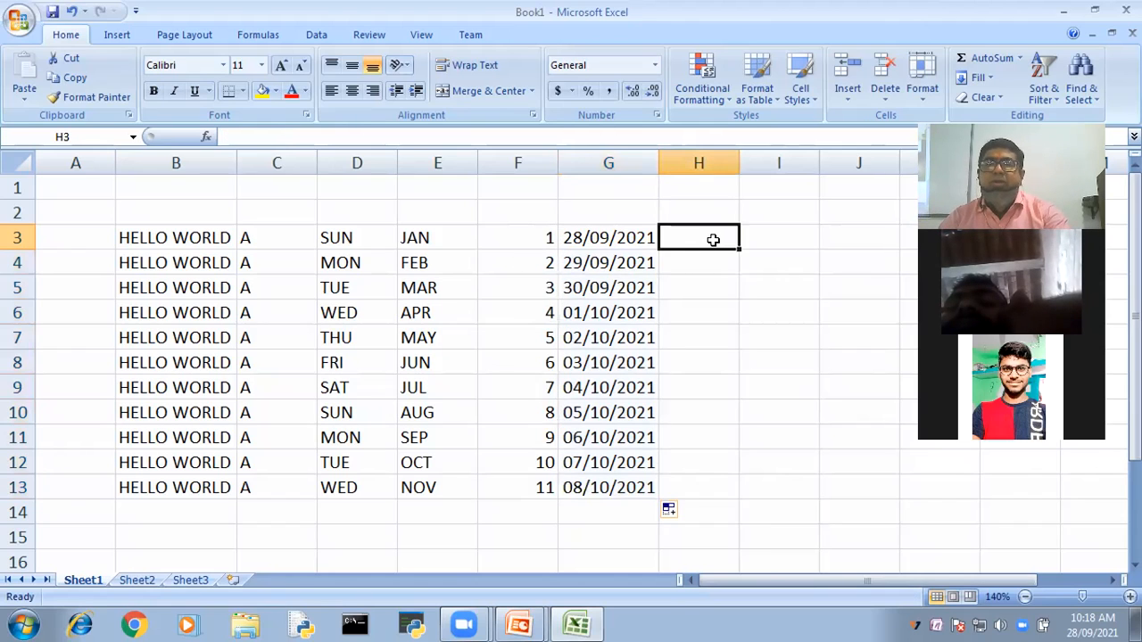
type("2")
key("Return")
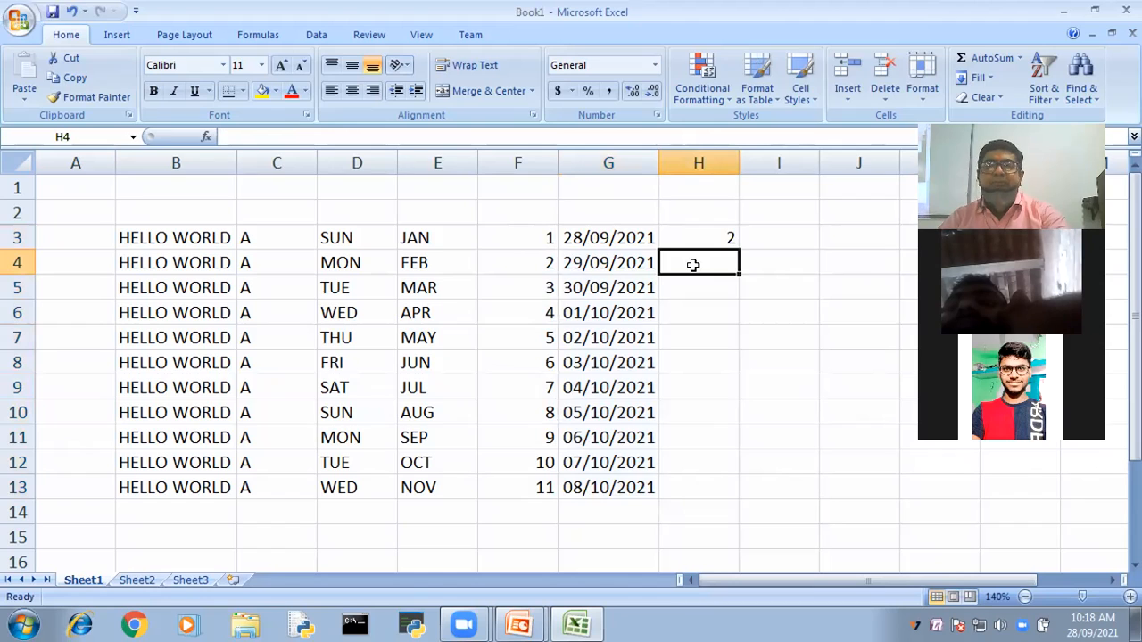
type("4")
left_click(695, 408)
left_click_drag(700, 242, 812, 480)
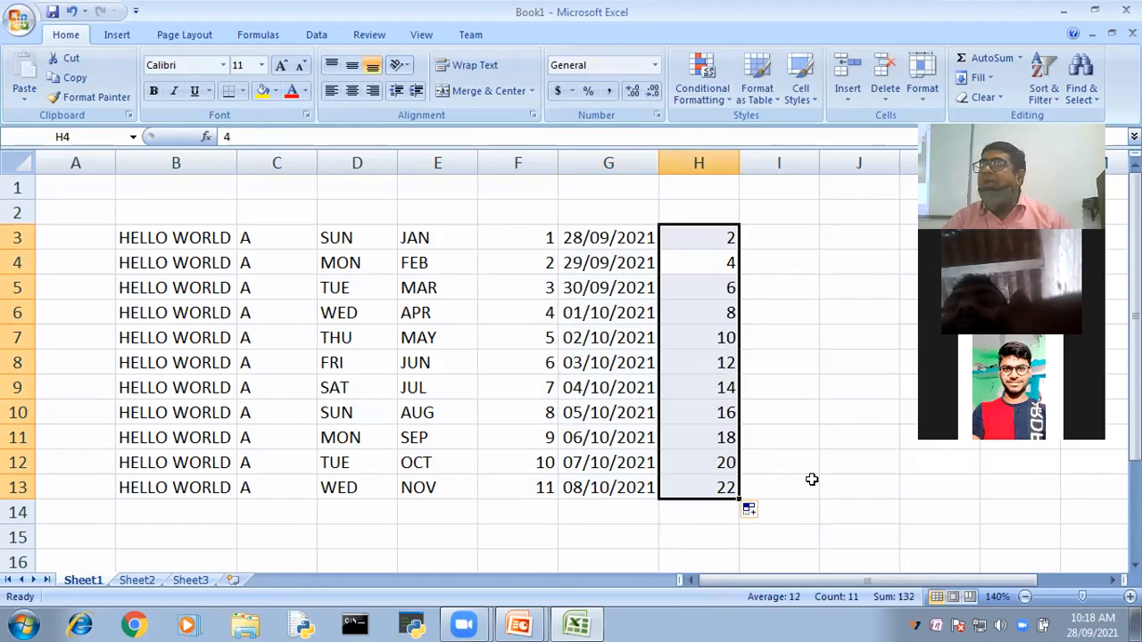
Enter 1 and 4 in cells I3 and I4 and autofill the series in increments of 3 down to I13.
left_click(770, 235)
type("1")
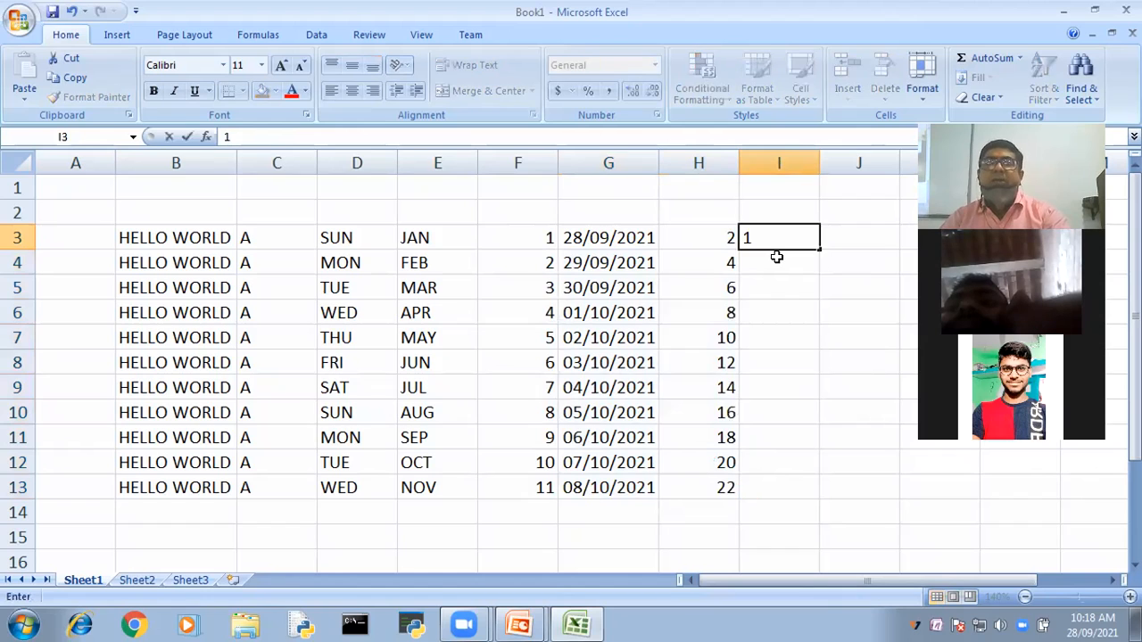
left_click(776, 256)
type("4")
left_click(808, 384)
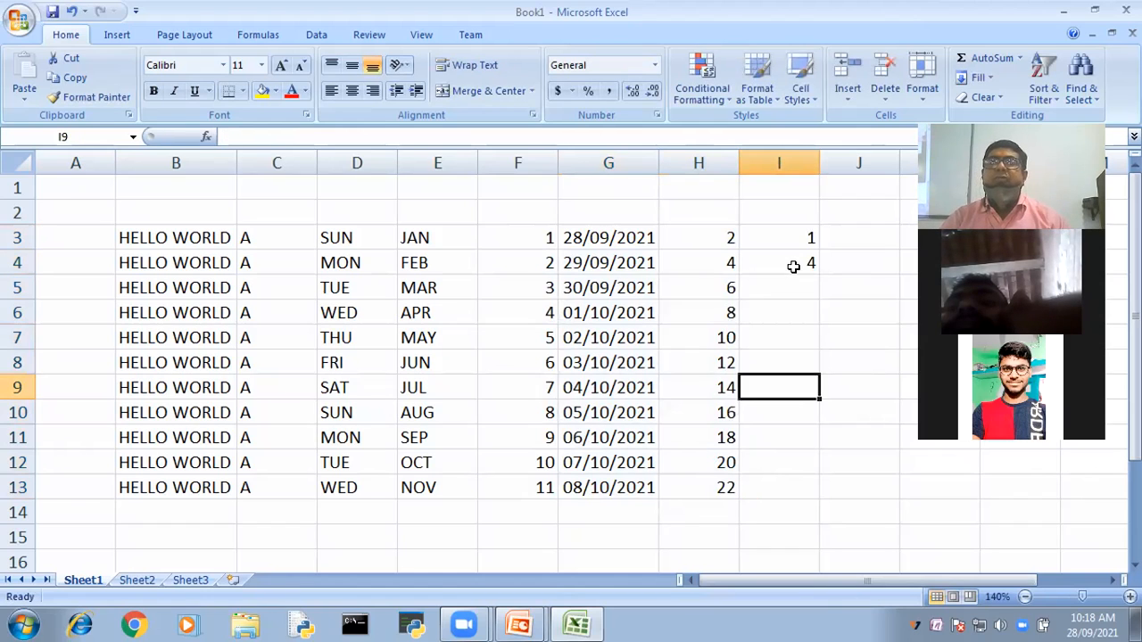
left_click(793, 264)
left_click_drag(803, 266, 849, 502)
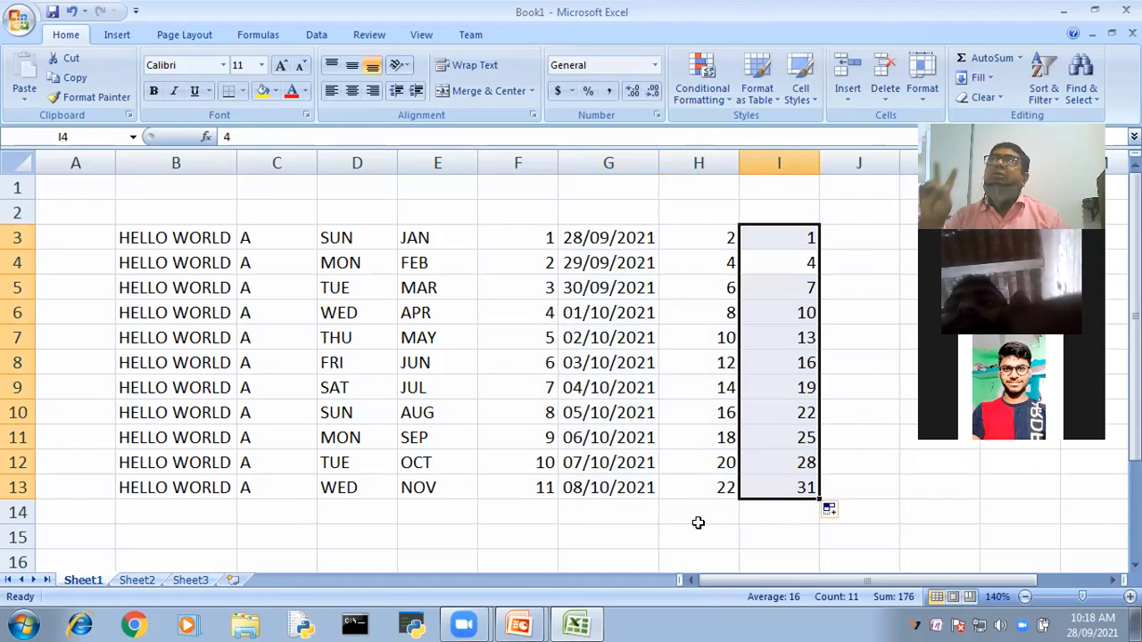
Enter 1 in cell J3 and copy it down to J11 with the fill handle.
left_click(843, 239)
type("1")
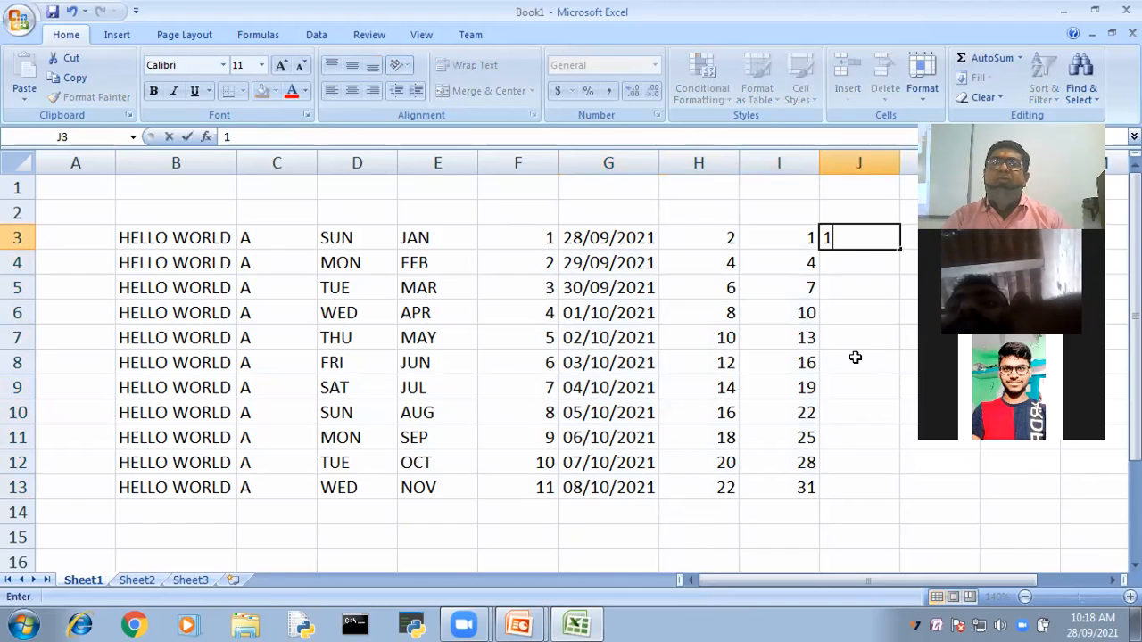
key("ctrl+Return")
left_click_drag(895, 250, 886, 450)
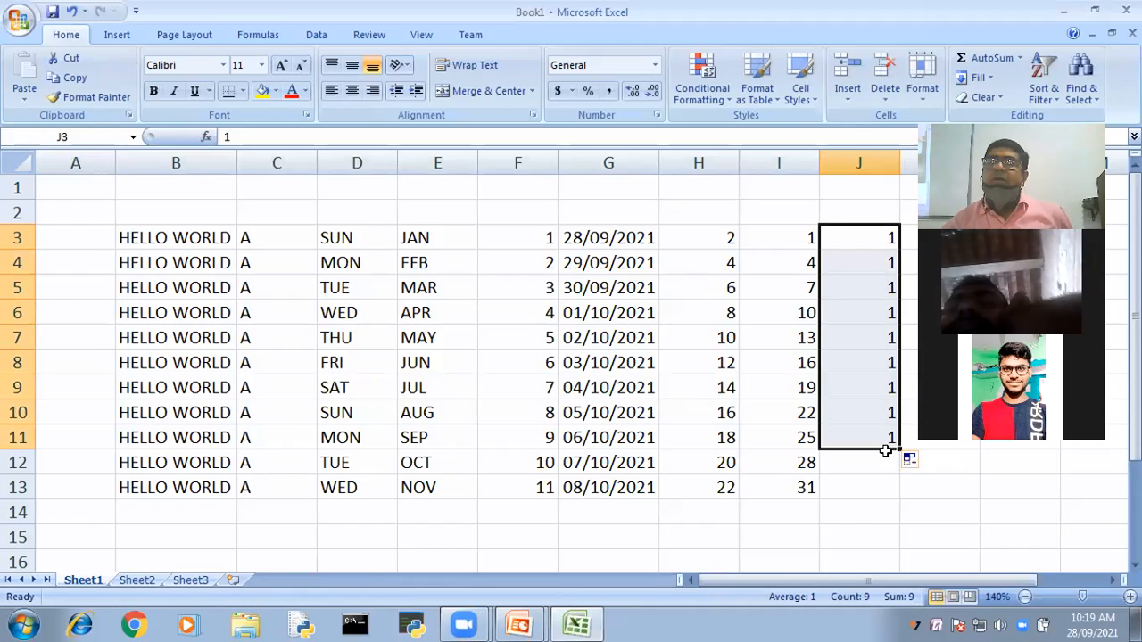
Clear the even-number series from H3:H13 and enter 1 and 4 in cells H3 and H4.
left_click_drag(708, 237, 714, 487)
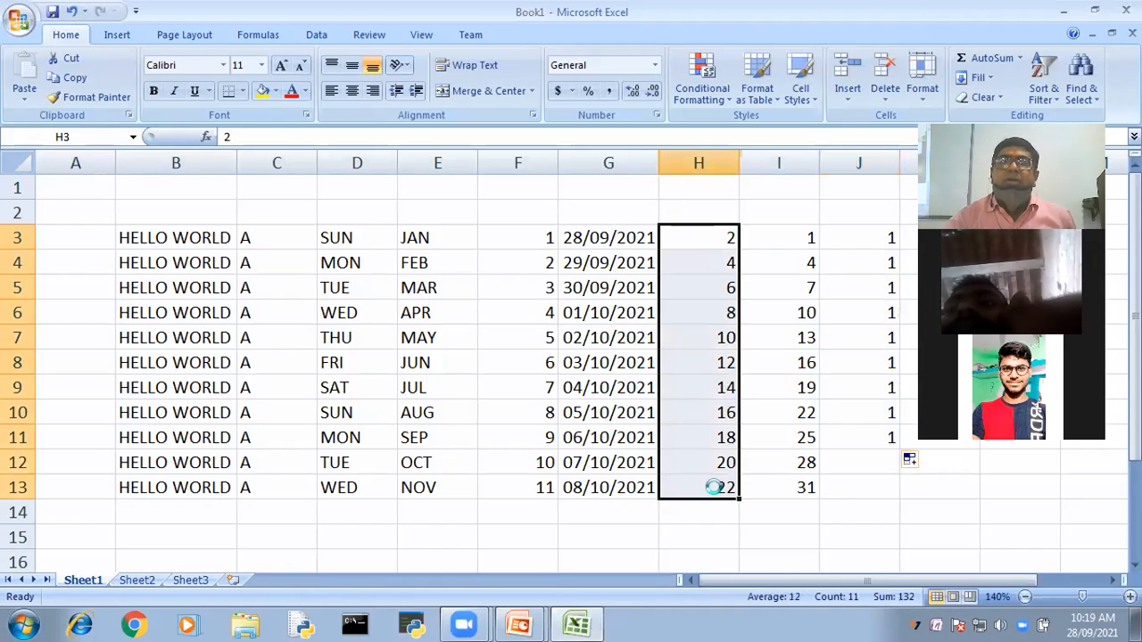
key("Delete")
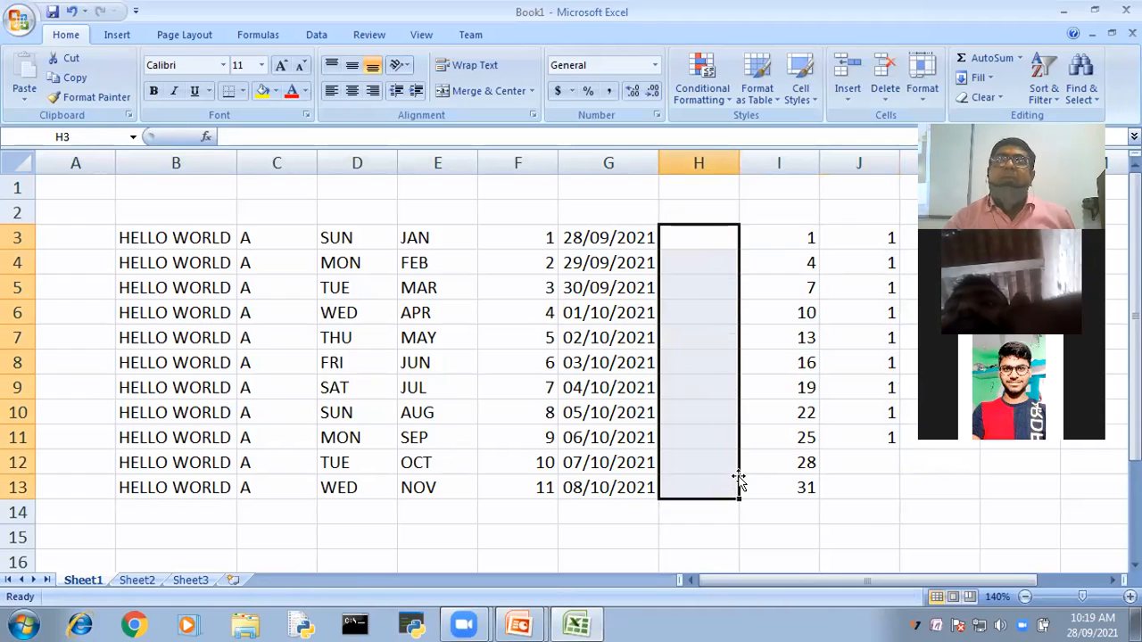
left_click(699, 235)
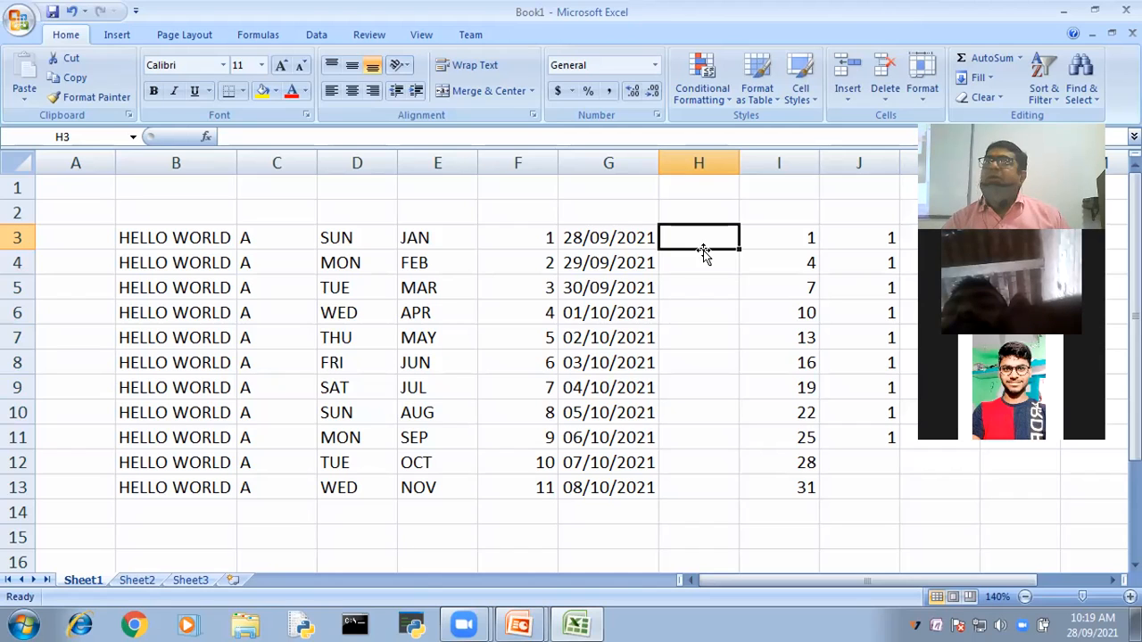
double_click(701, 234)
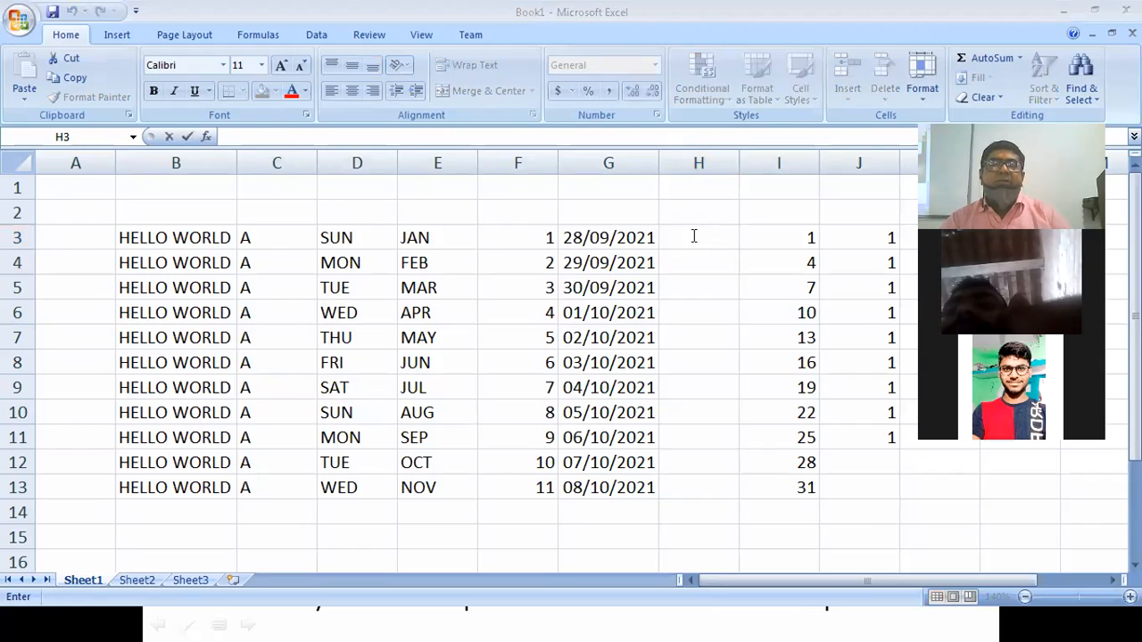
type("1")
key("Return")
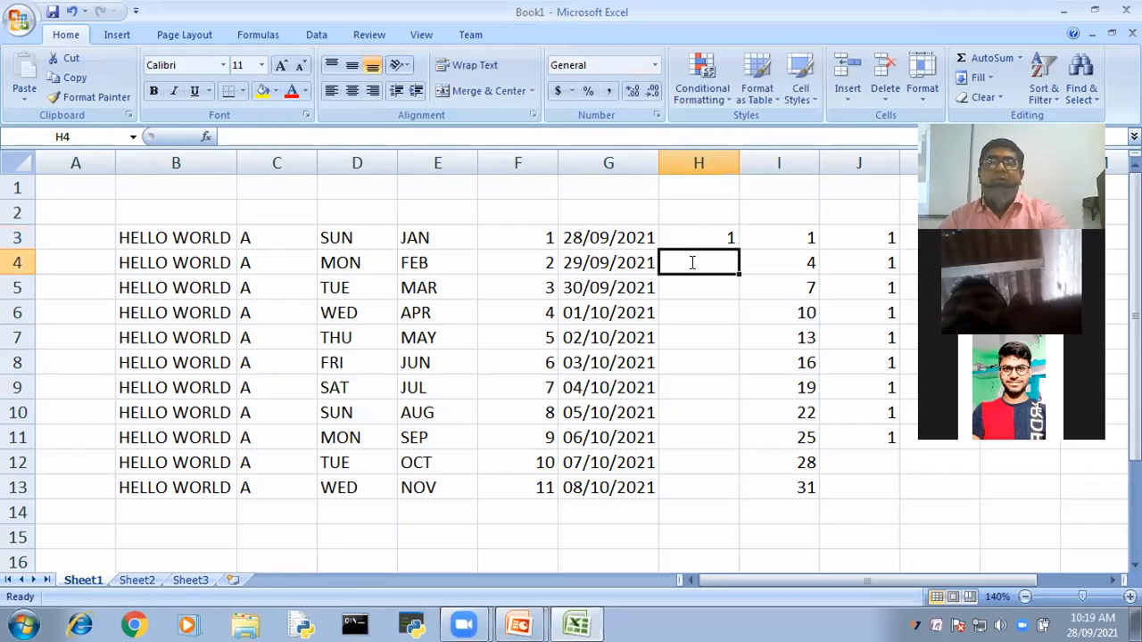
type("4")
key("Return")
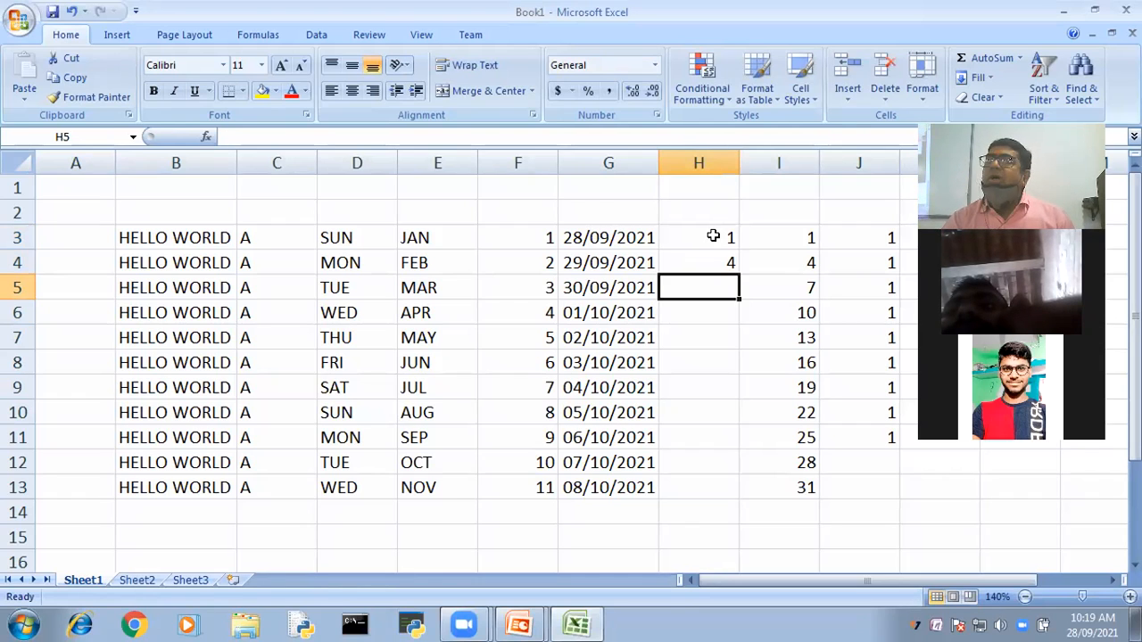
Enter 9 in cell H5 and autofill the pattern of H3:H5 down to H13.
double_click(714, 285)
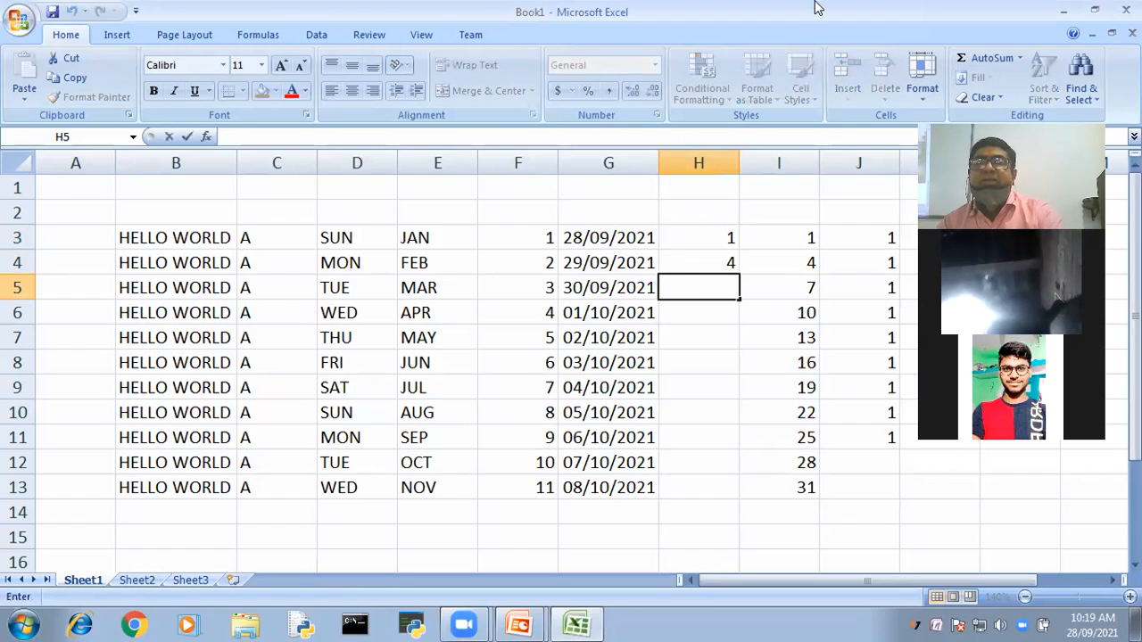
type("9")
left_click(720, 385)
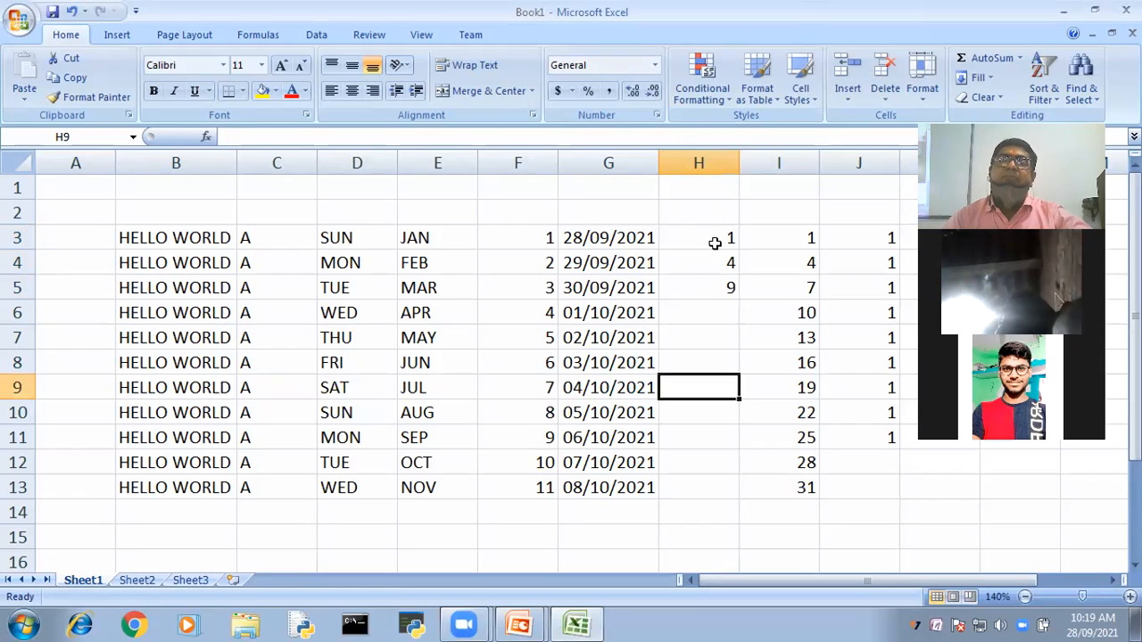
left_click_drag(729, 286, 723, 239)
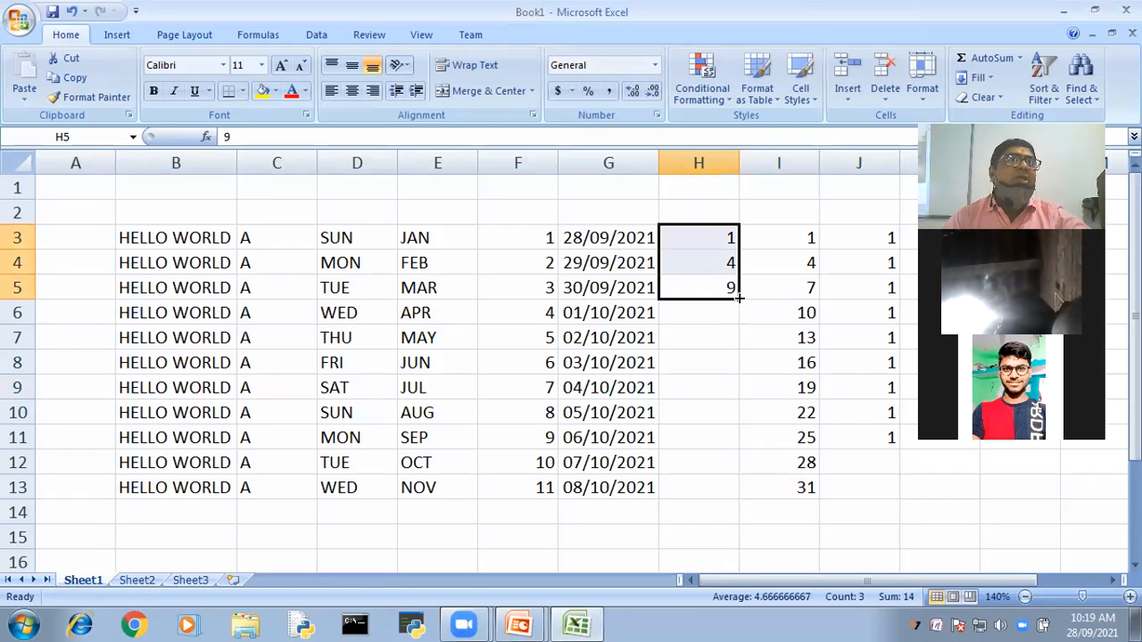
left_click_drag(737, 297, 737, 499)
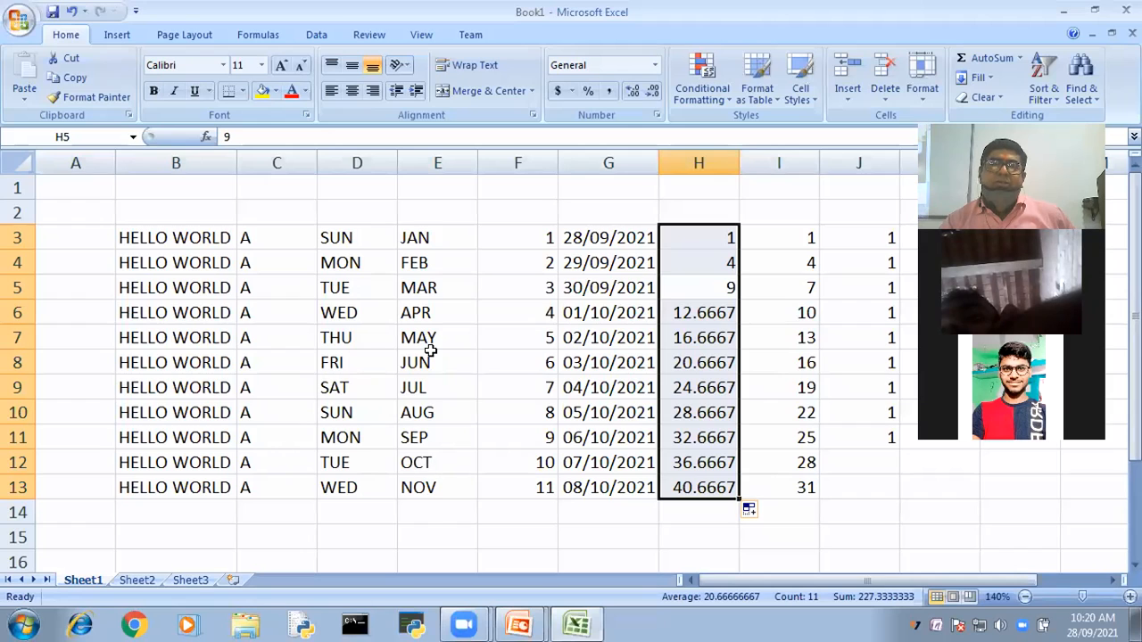
Extend the month series in column E to DEC in E14 and clear E3:E14.
left_click(474, 496)
left_click_drag(477, 498, 479, 515)
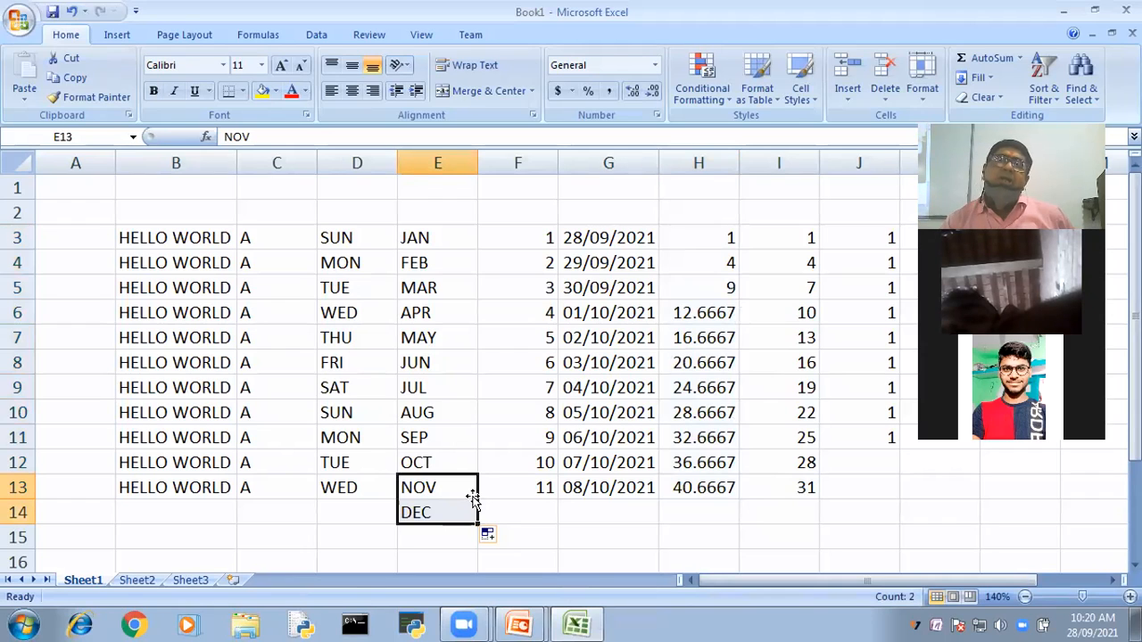
left_click_drag(412, 238, 416, 507)
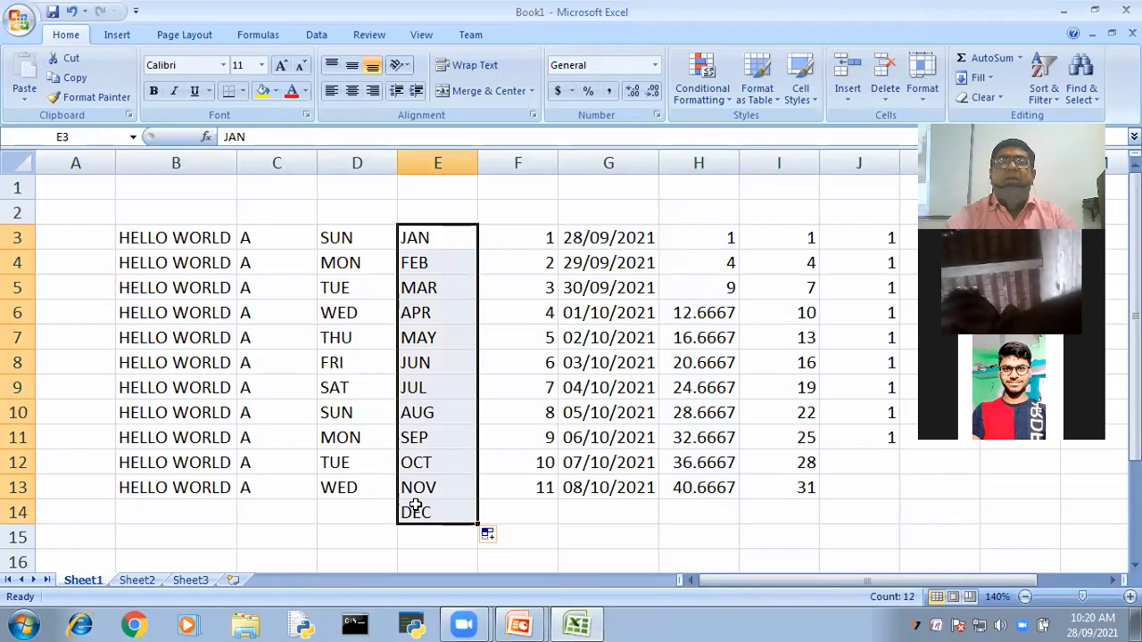
key("Delete")
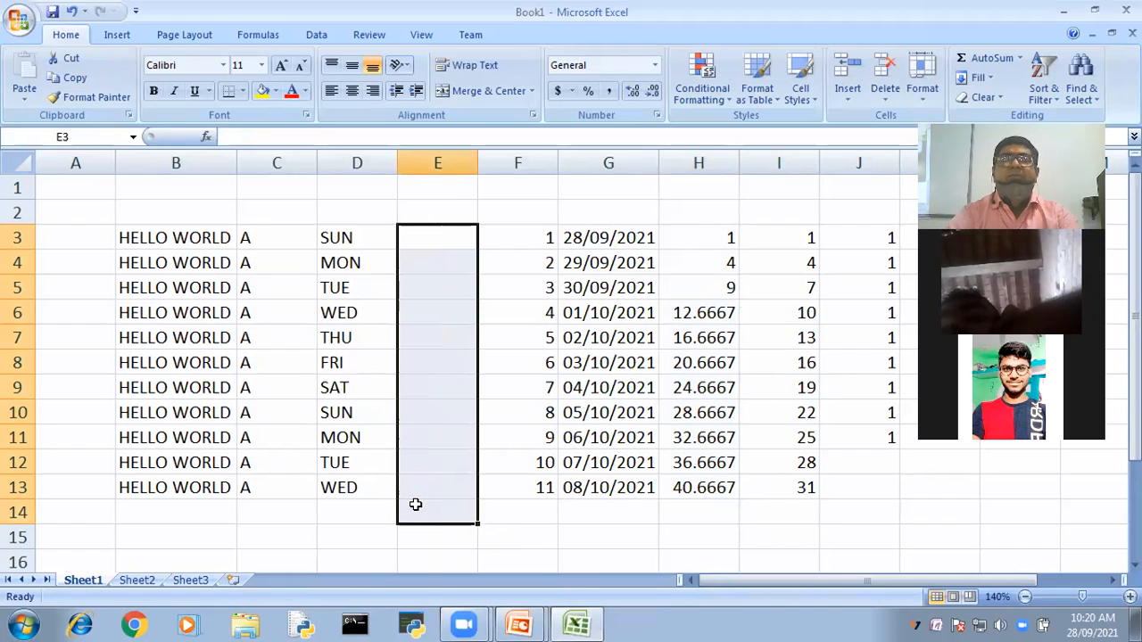
Enter DEC in cell E3 and autofill the month series down to E14.
left_click(429, 243)
type("DEC")
left_click(439, 363)
left_click(475, 246)
left_click_drag(479, 250, 467, 508)
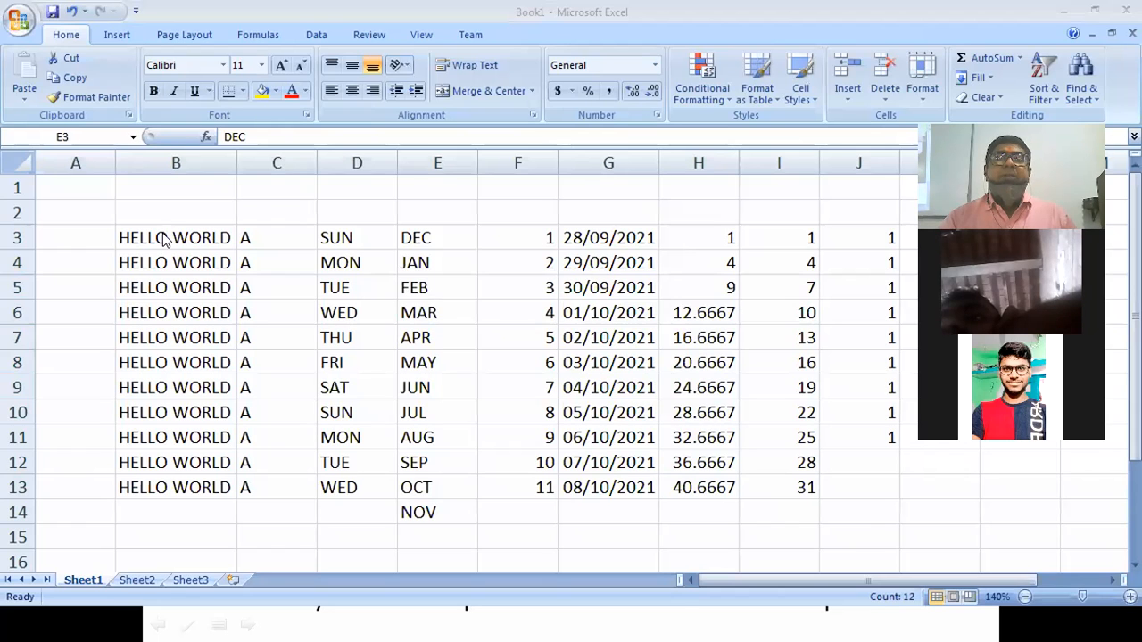
Replace the month in cell E3 with the text SESSION 1.
left_click(434, 465)
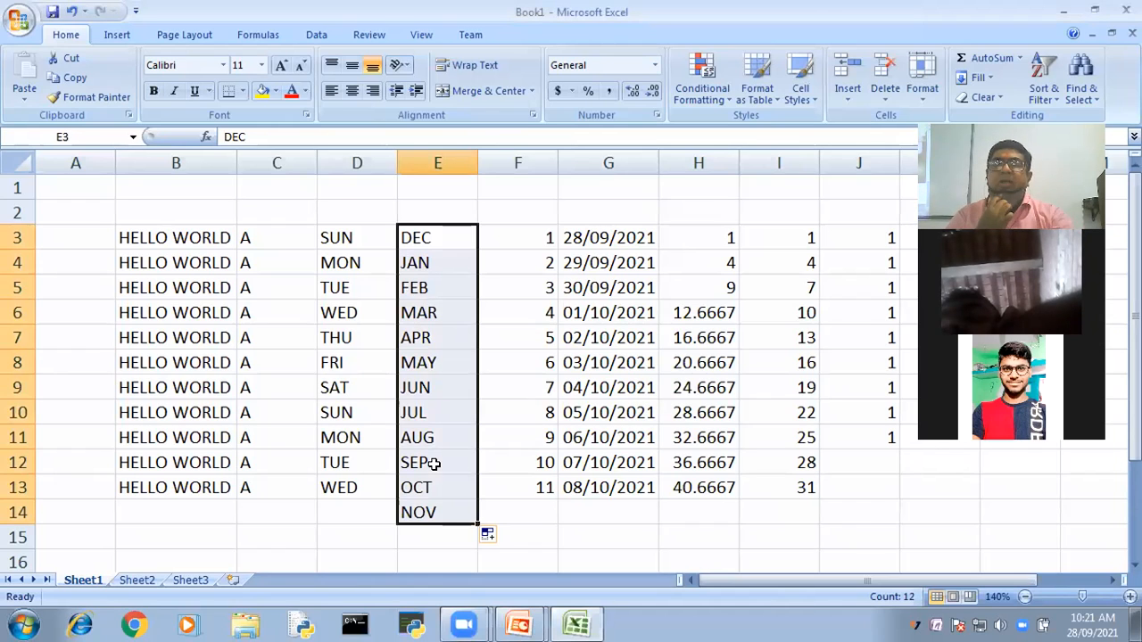
type("S")
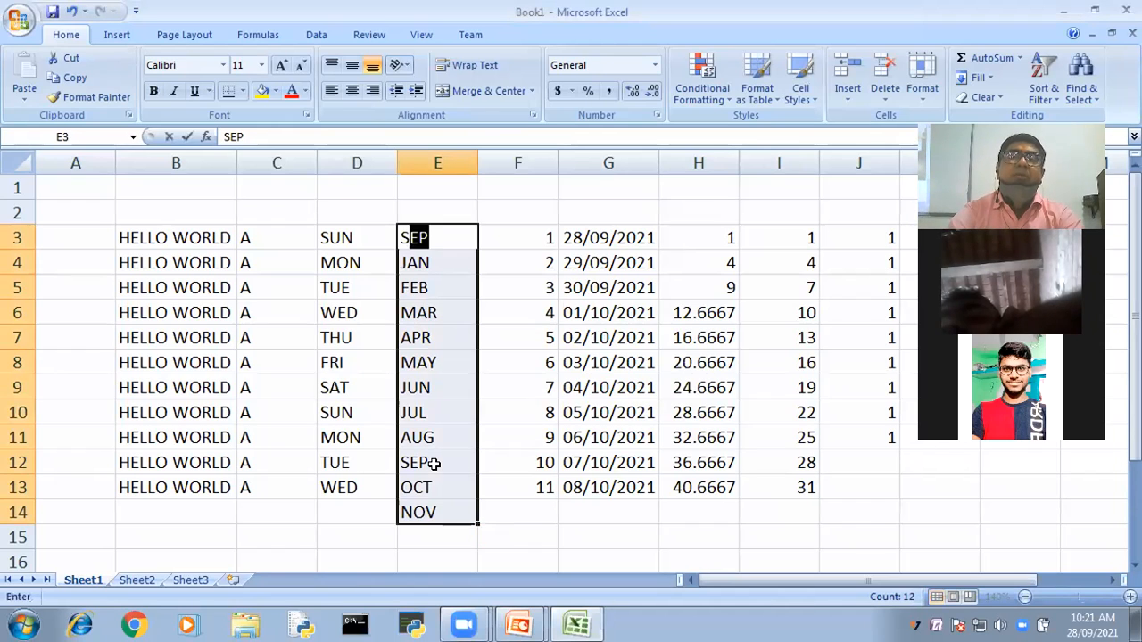
type("ESSION")
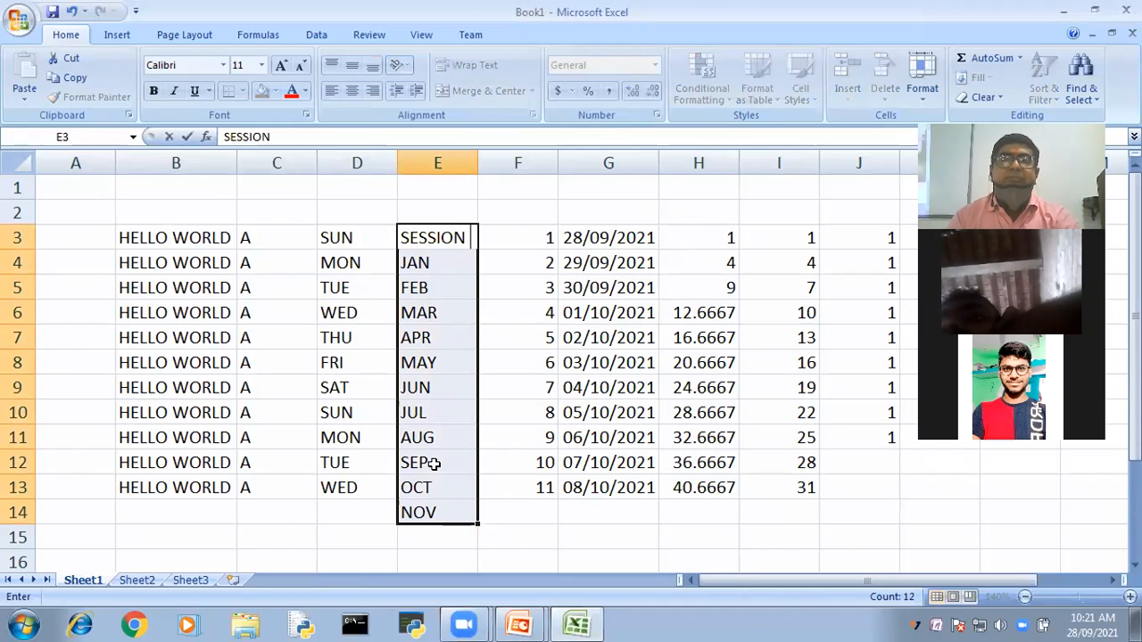
type(" 1")
left_click(529, 461)
Clear the remaining months from E4:E14 and autofill the SESSION series from E3 down to E13.
left_click_drag(436, 260, 435, 502)
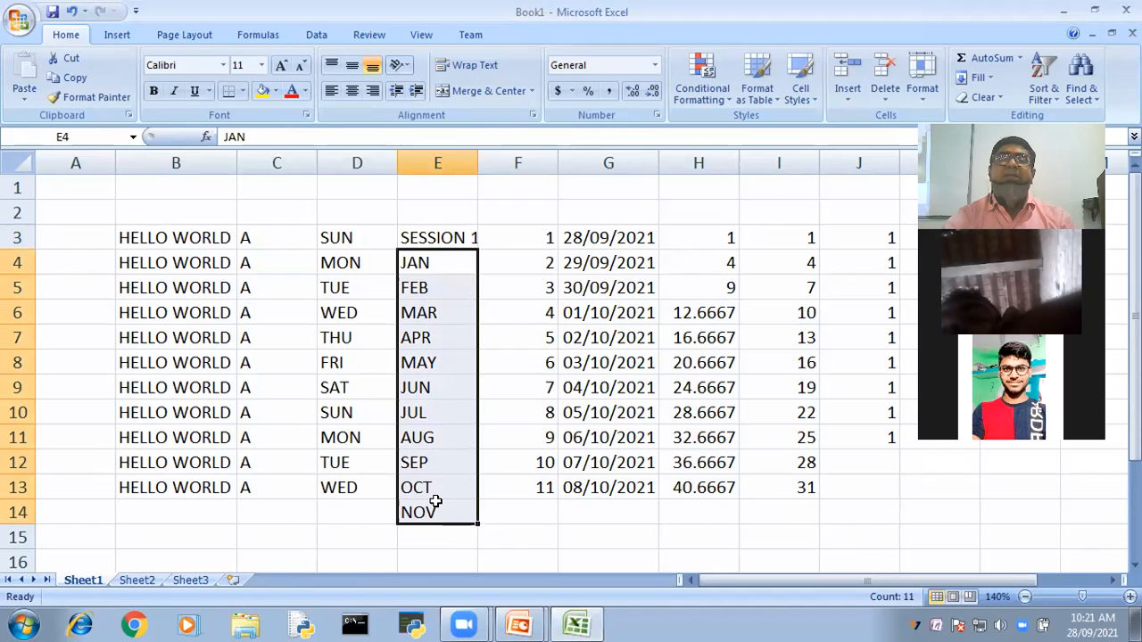
key("Delete")
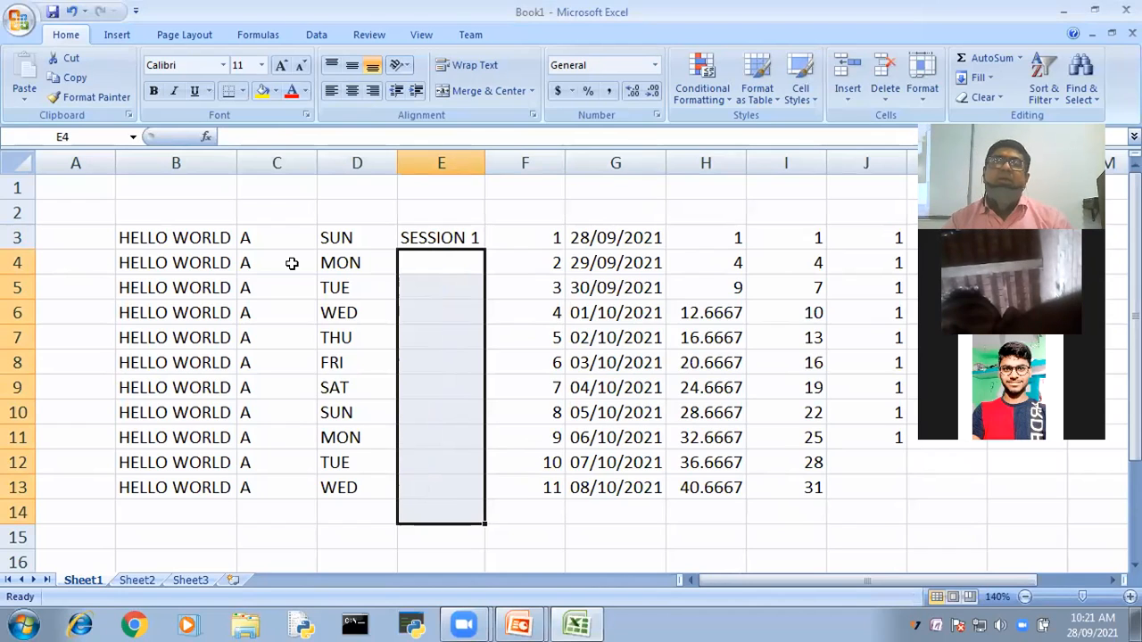
left_click(454, 237)
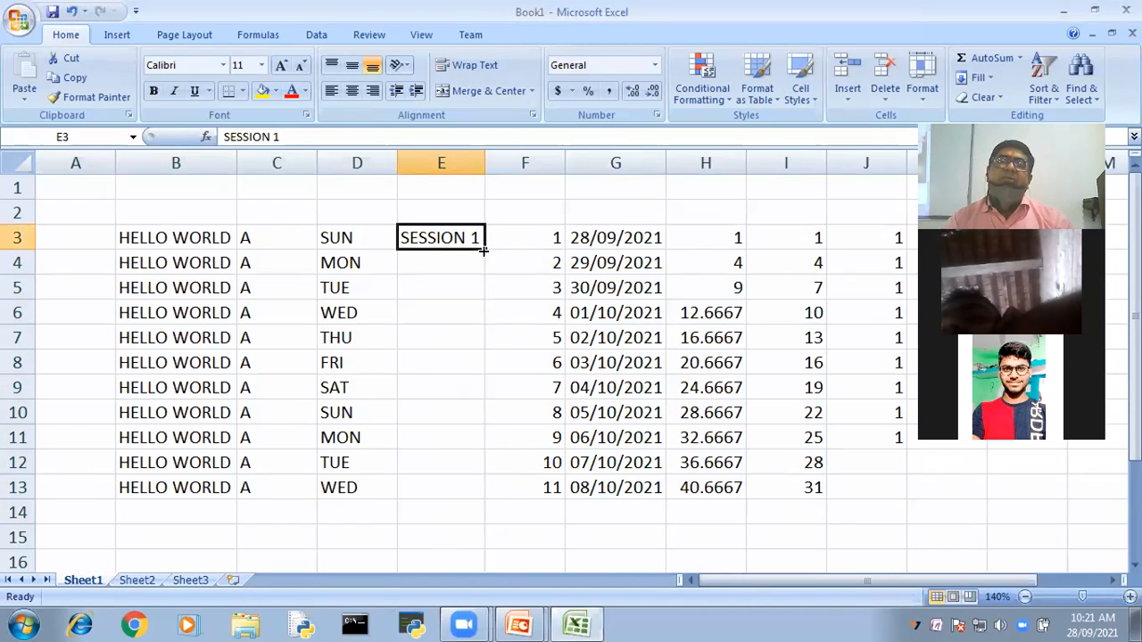
left_click_drag(476, 493, 476, 494)
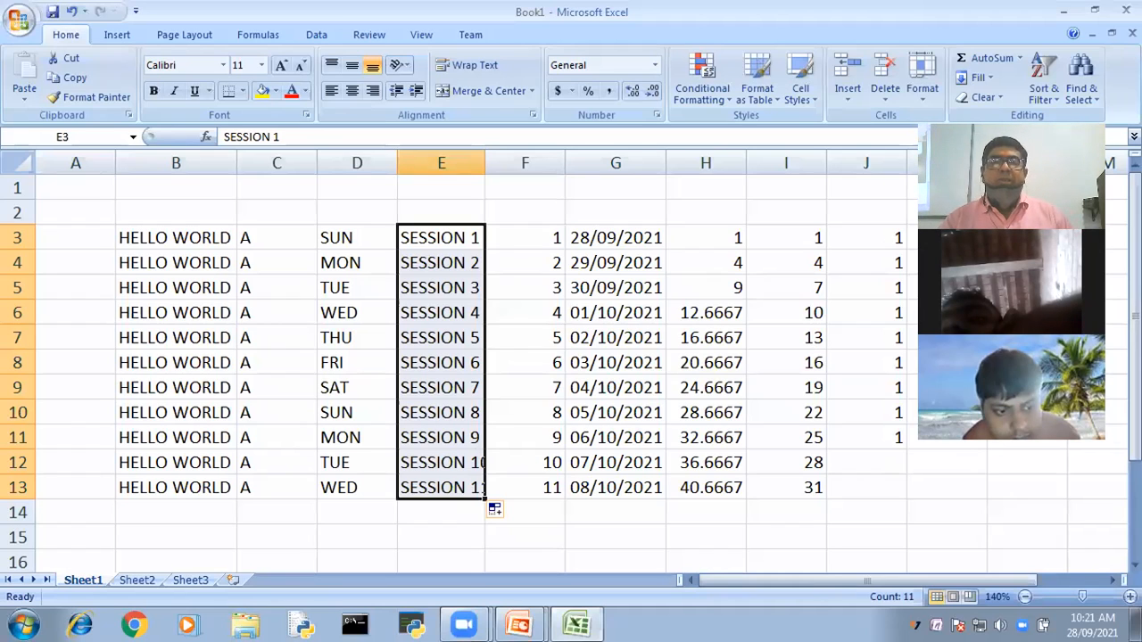
Switch to the PowerPoint slide show to review the Fill Handle slide.
left_click(523, 625)
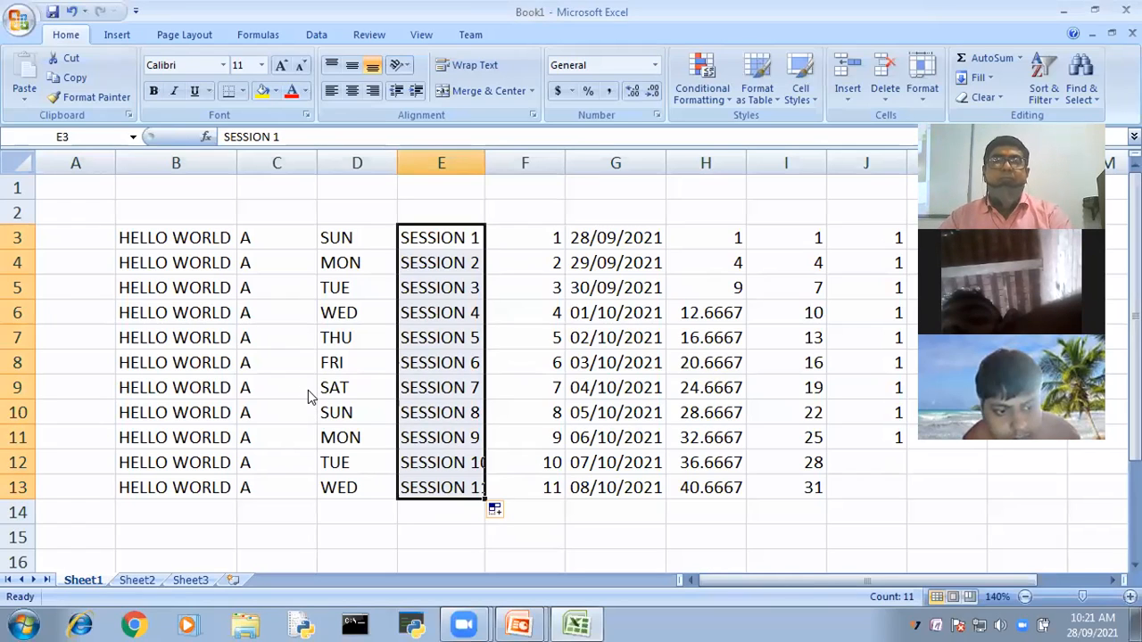
key("alt+Tab")
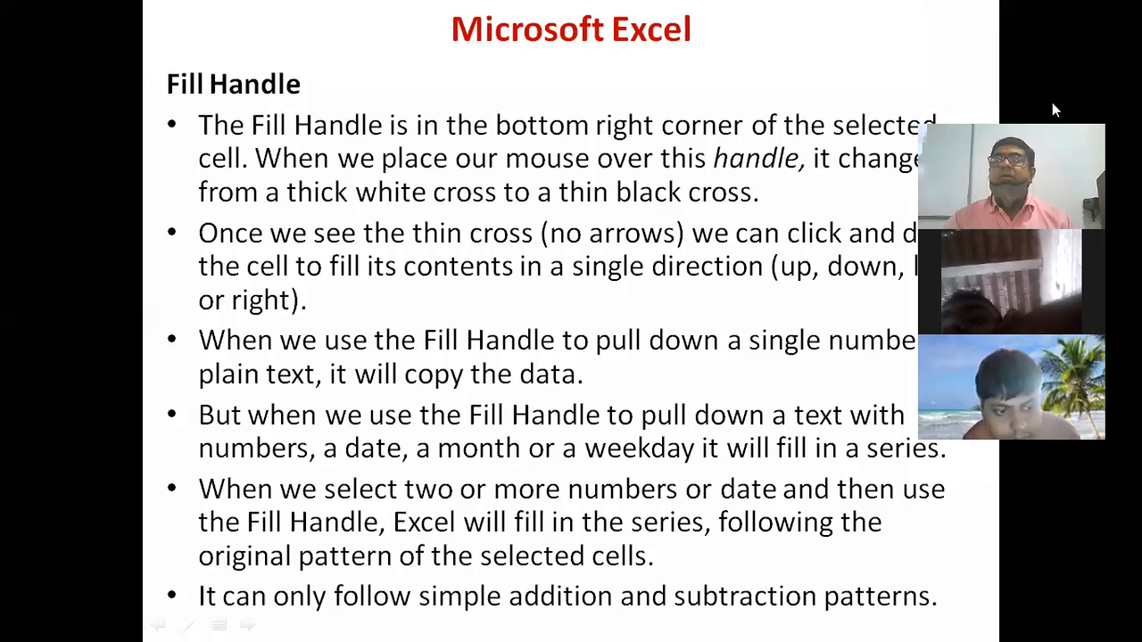
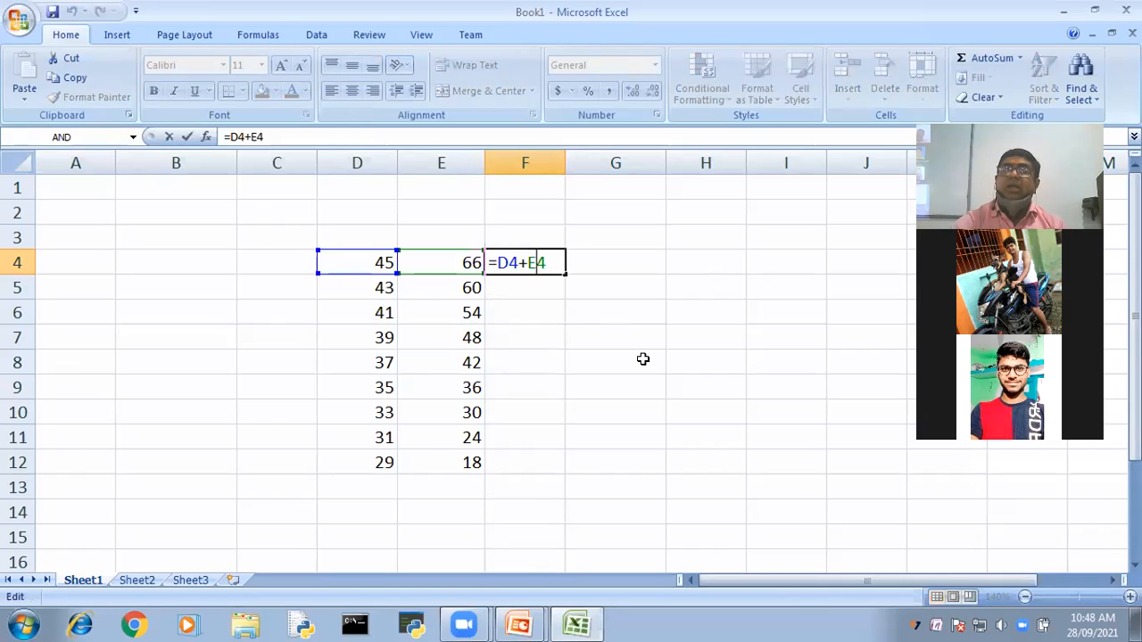
Enter the formula =D4+E4 in cell F4 of the Excel sheet and fill it down to F12.
key("Return")
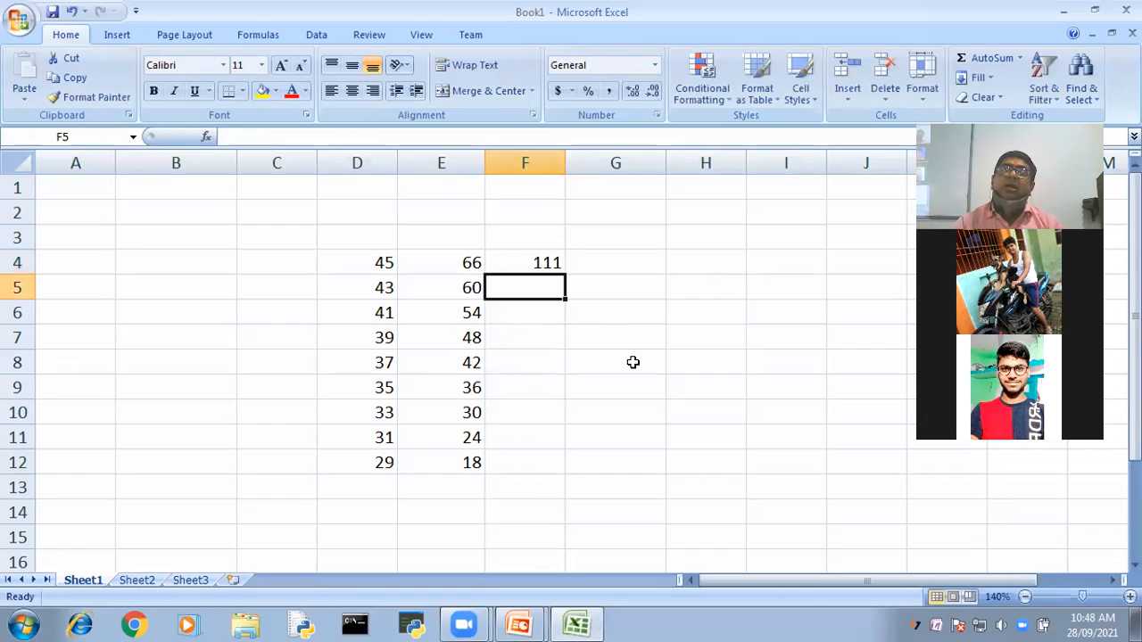
key("alt+Tab")
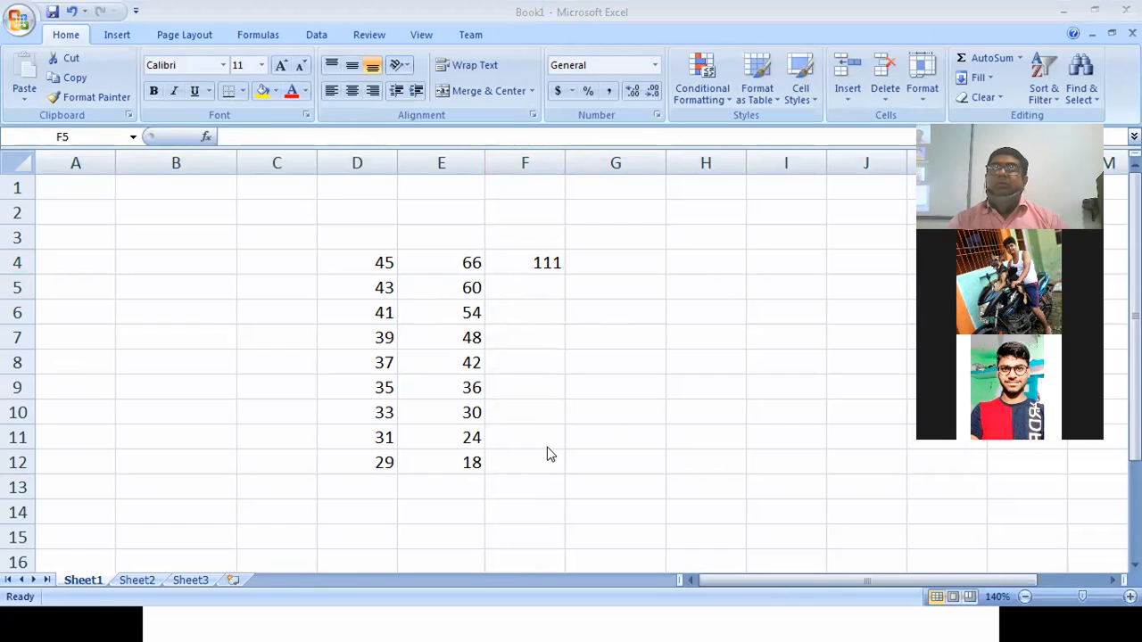
left_click(527, 255)
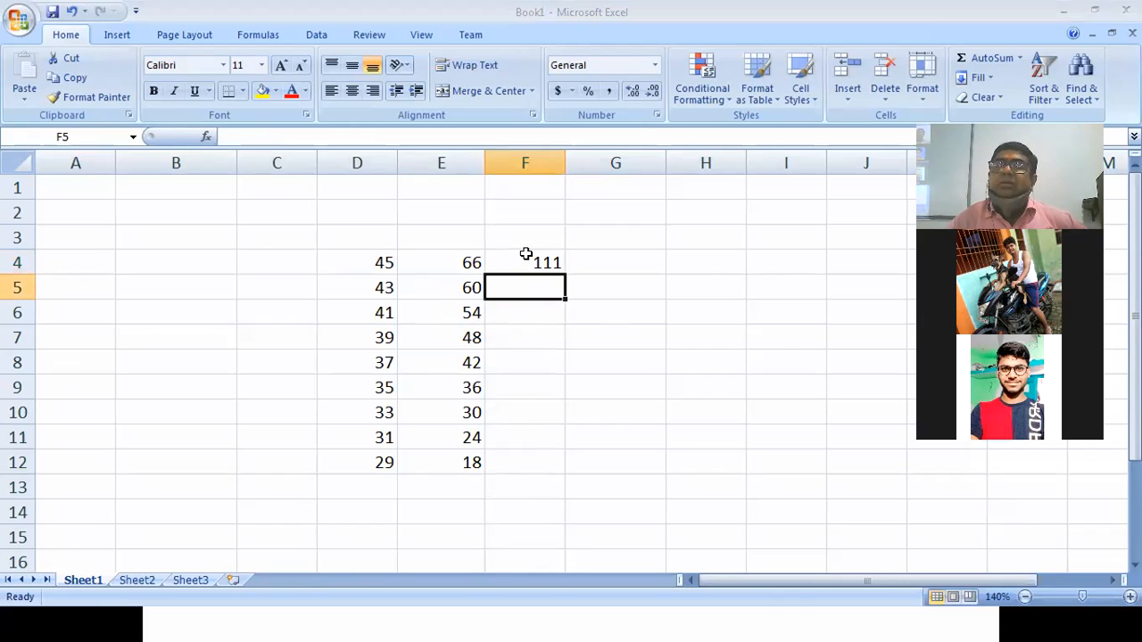
left_click(527, 257)
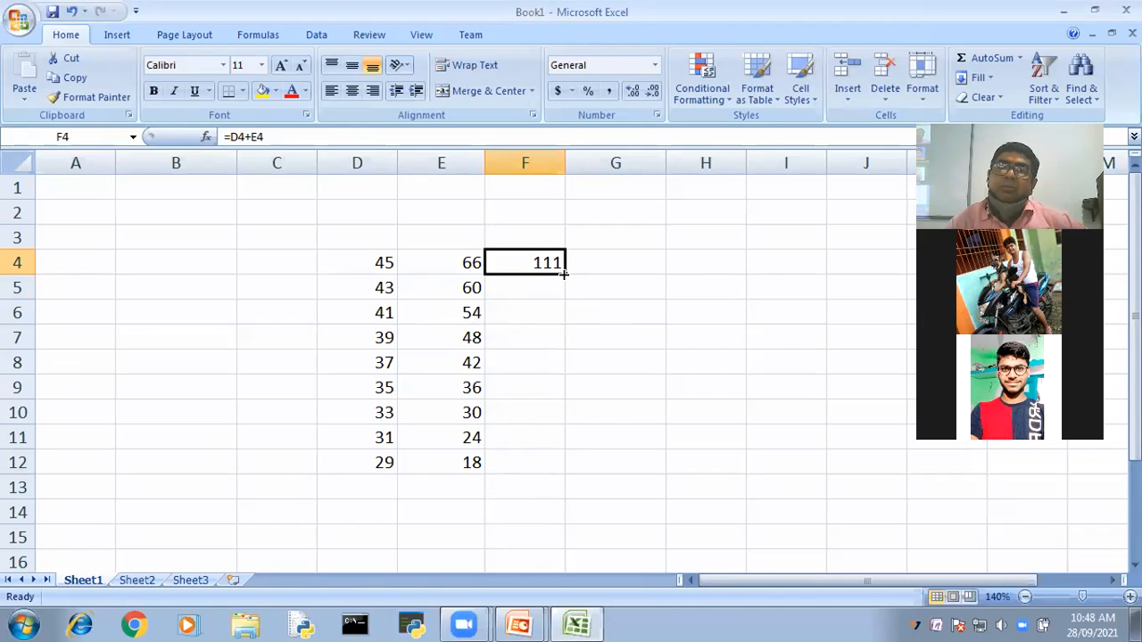
left_click_drag(564, 275, 619, 455)
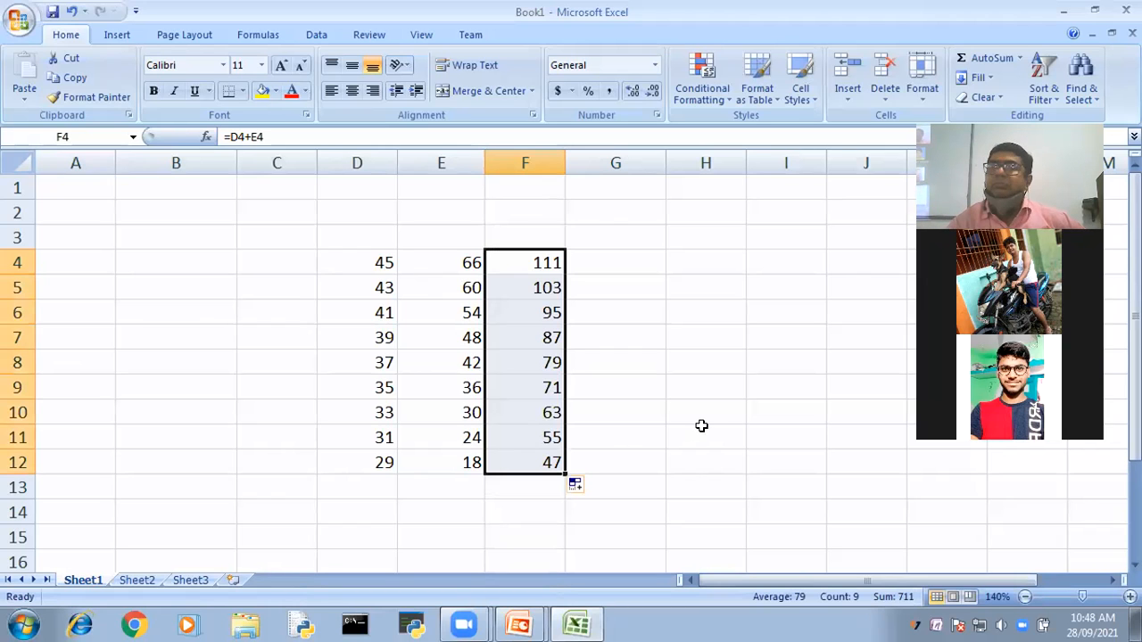
left_click(706, 427)
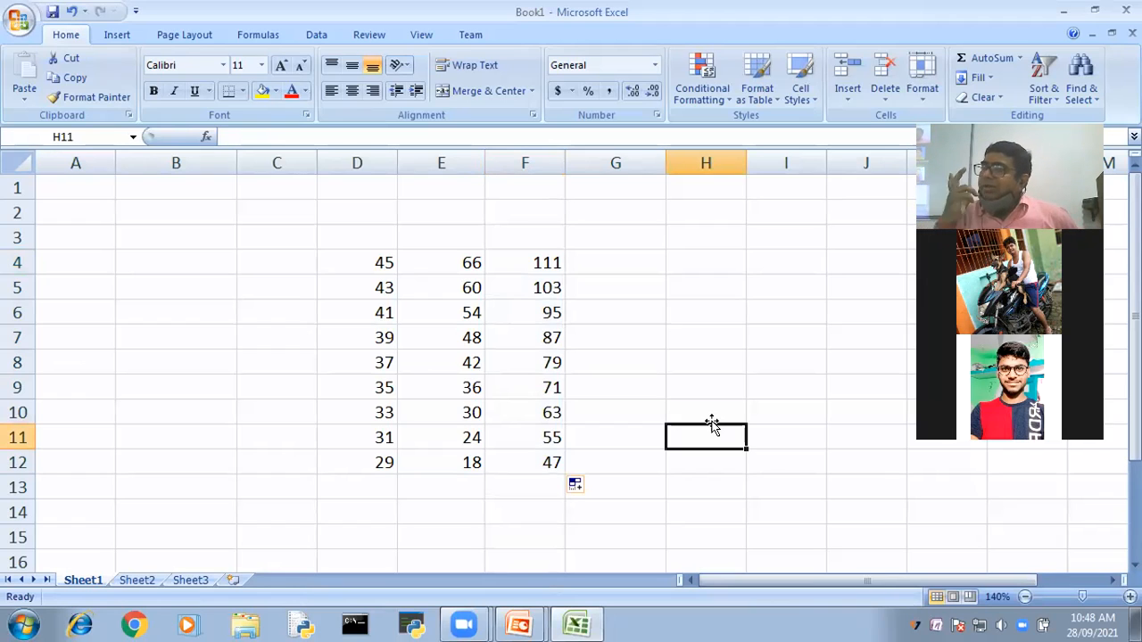
Inspect the formulas in cells F4, F5 and F6 to compare their cell references.
left_click(530, 261)
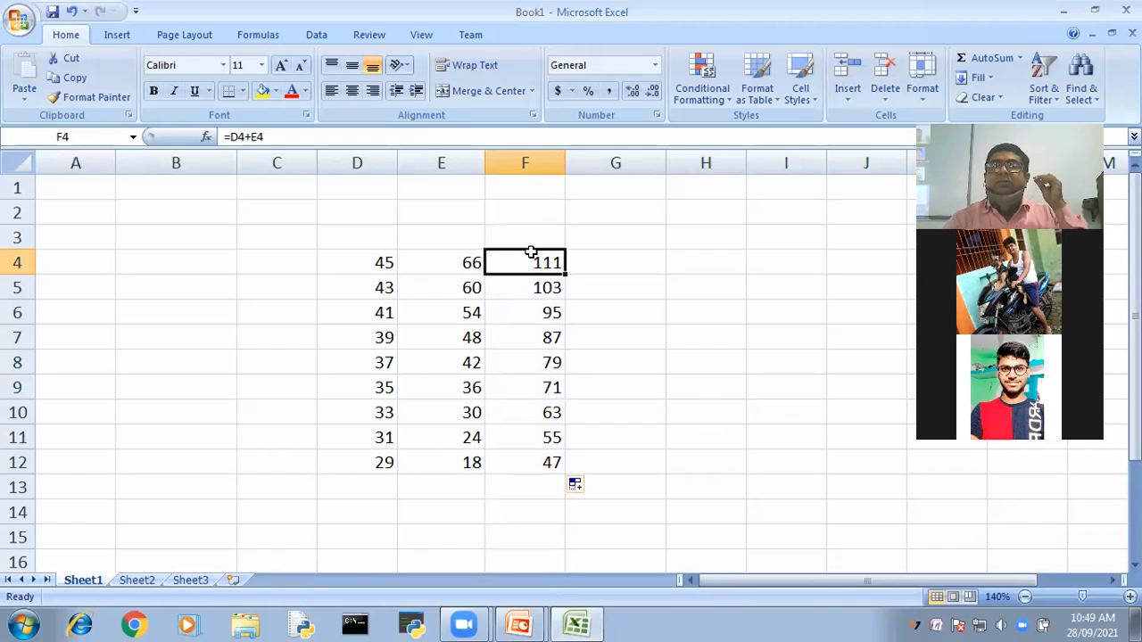
left_click(530, 288)
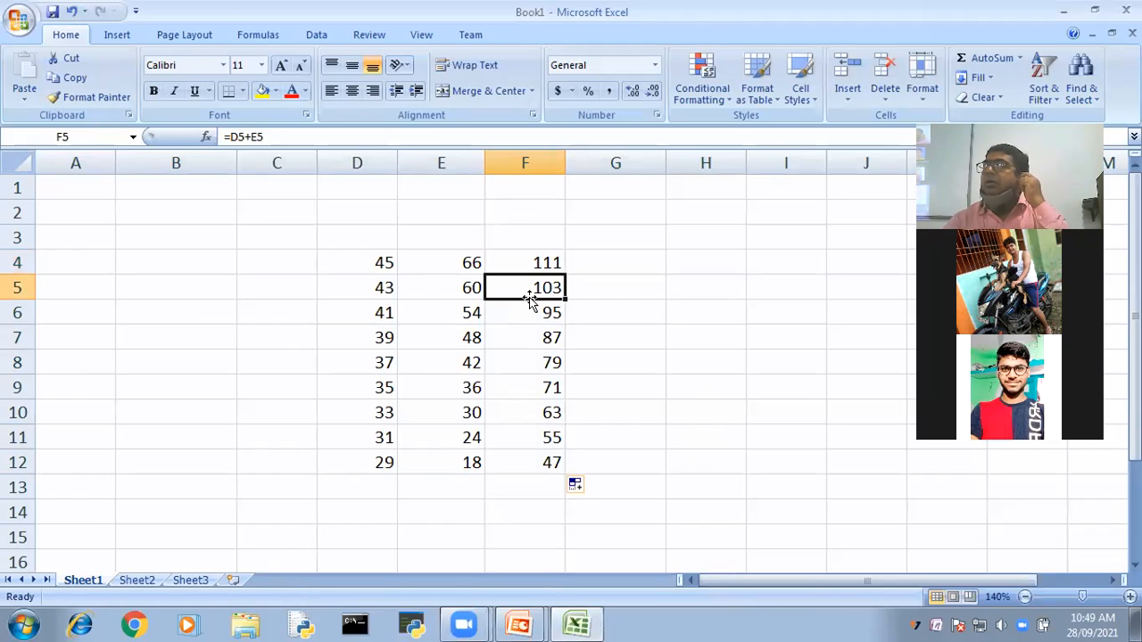
left_click(530, 313)
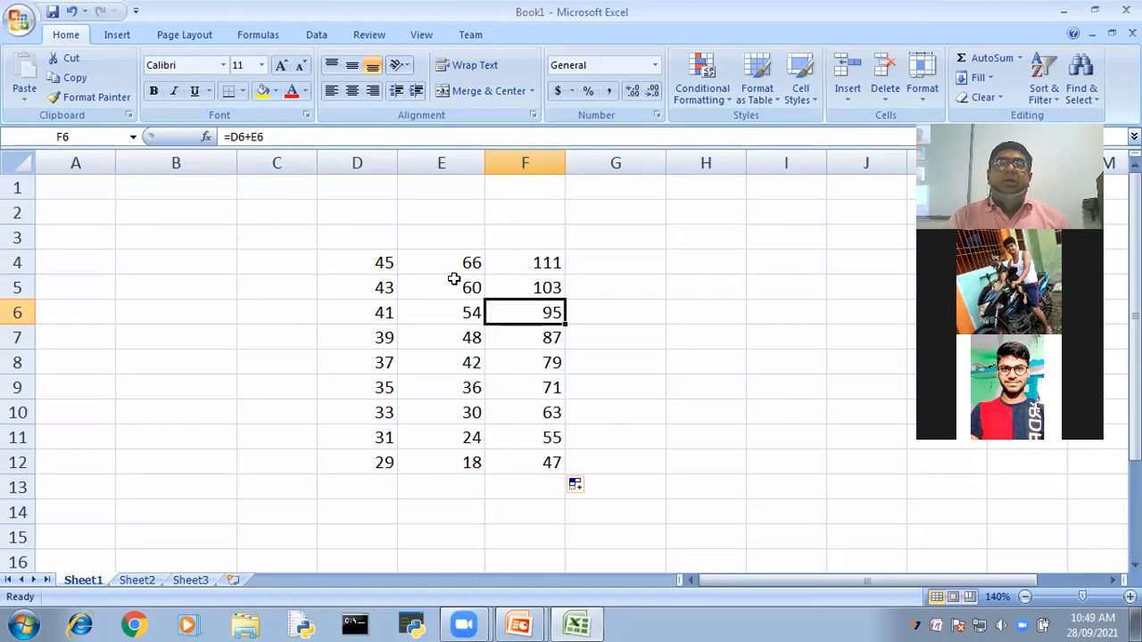
Enter the column headings SUB1 in D3 and SUB2 in E3 above the two mark columns.
left_click(377, 234)
type("S")
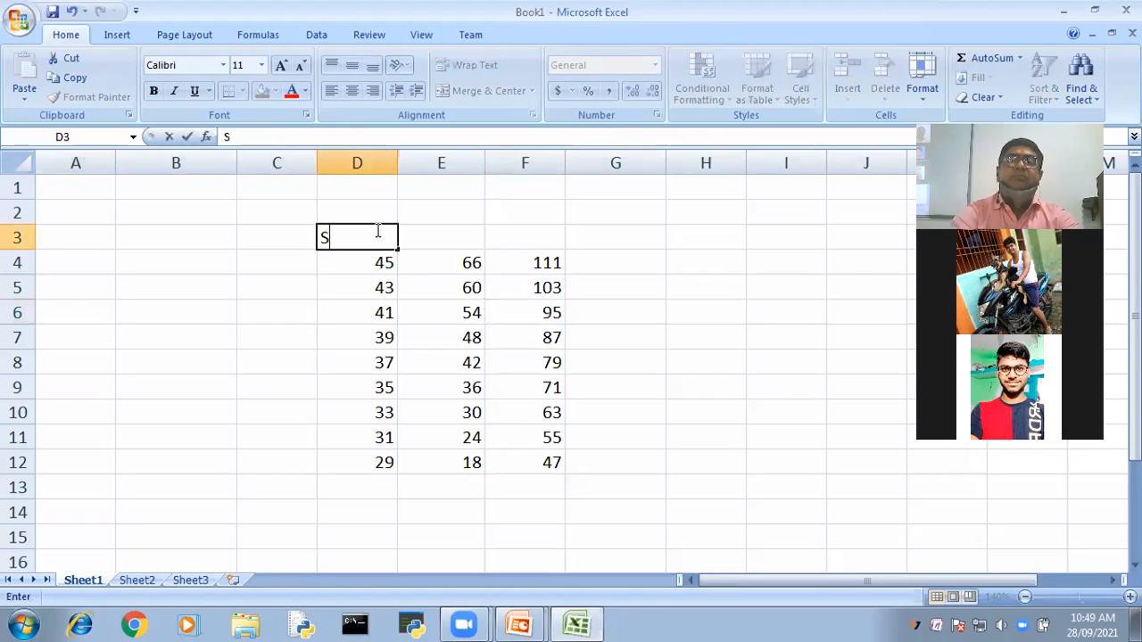
type("UB")
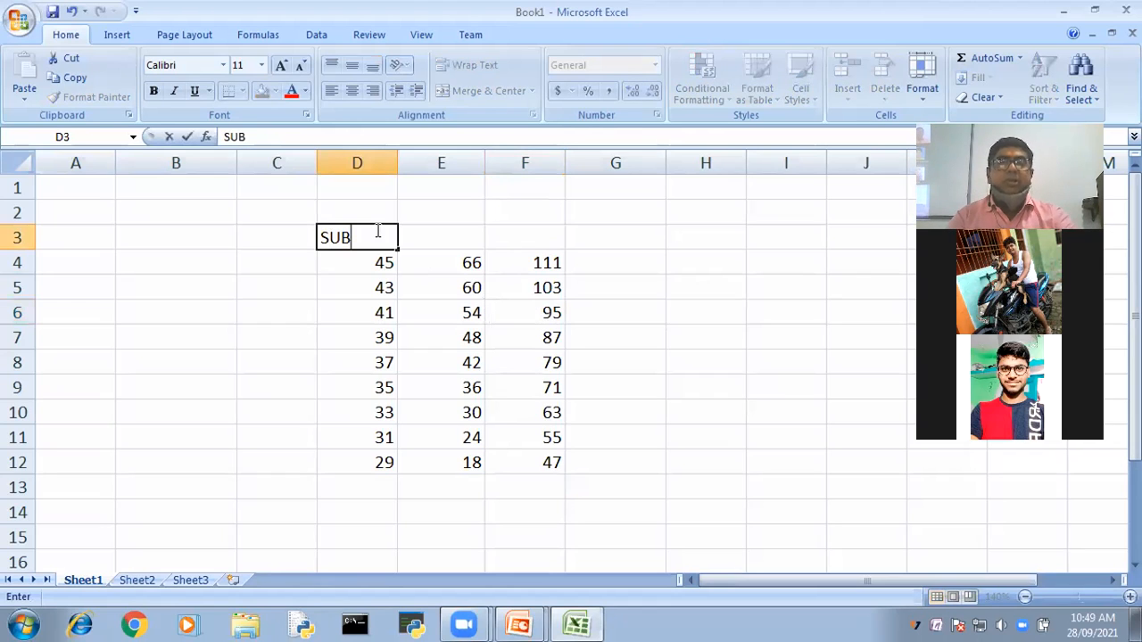
type("1")
key("Tab")
type("SU")
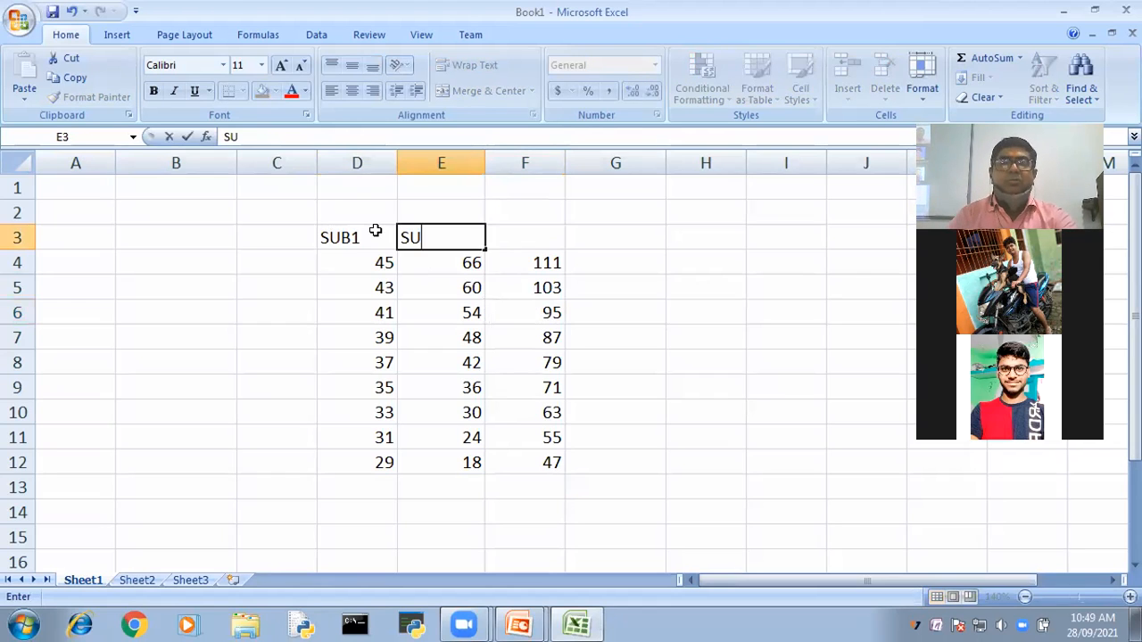
type("B2")
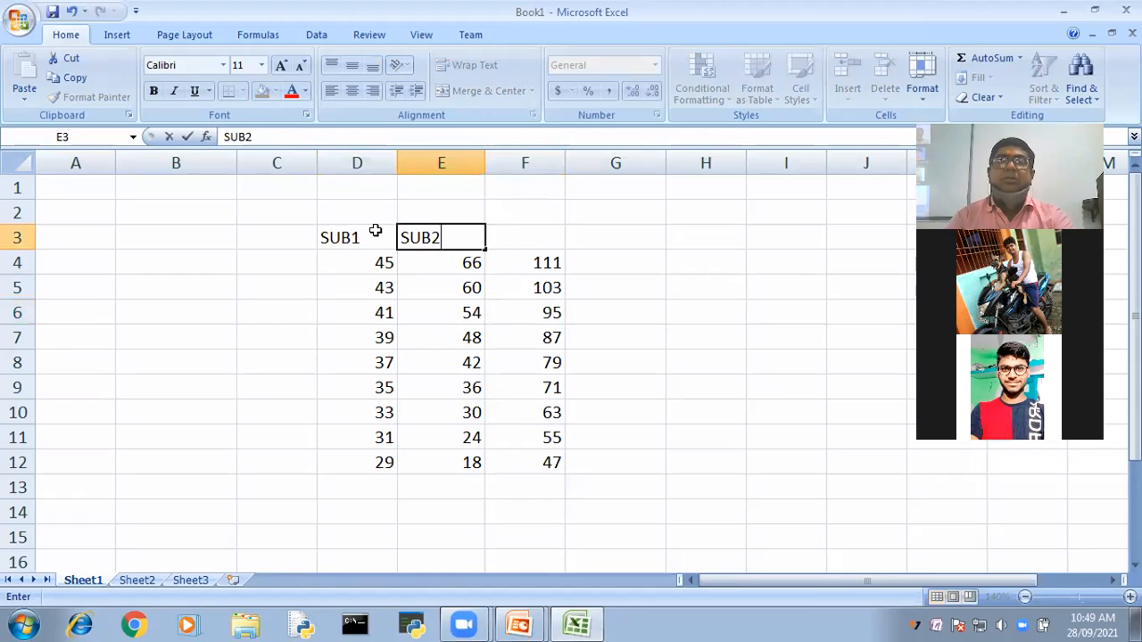
Enter the headings TOTAL in F3 and PERCENT in G3.
left_click(537, 235)
type("TOTAL")
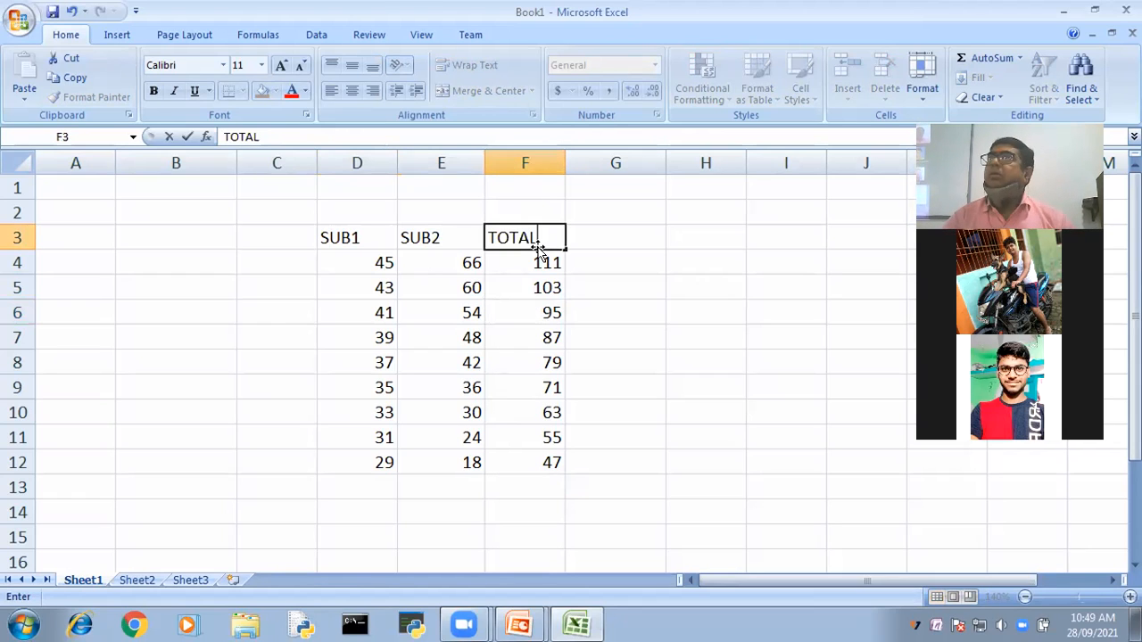
left_click(697, 355)
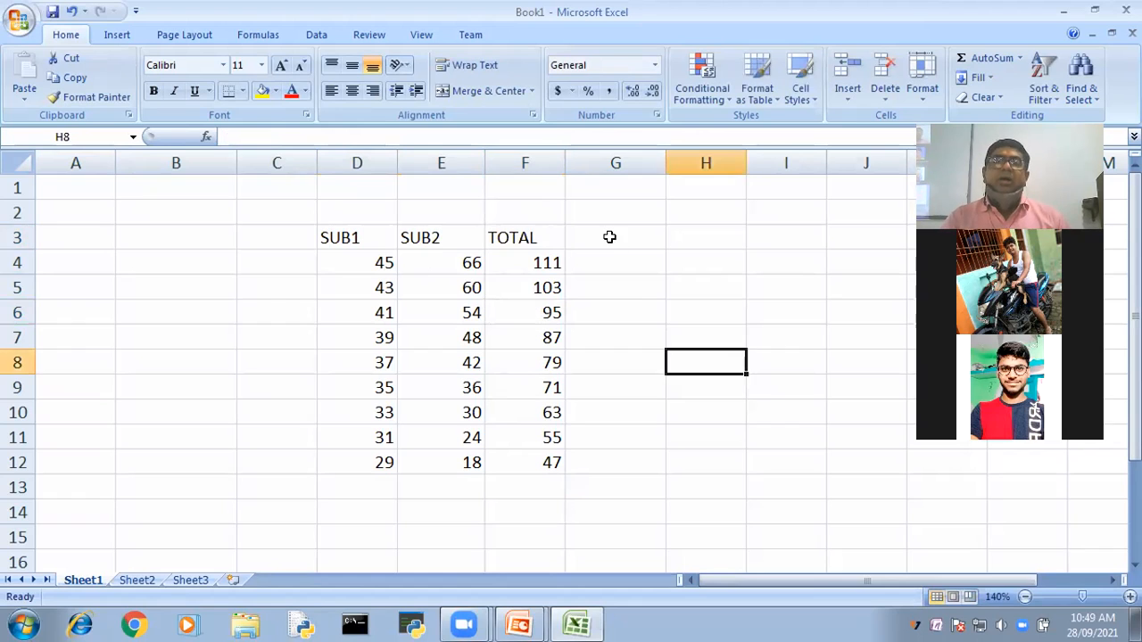
left_click(610, 236)
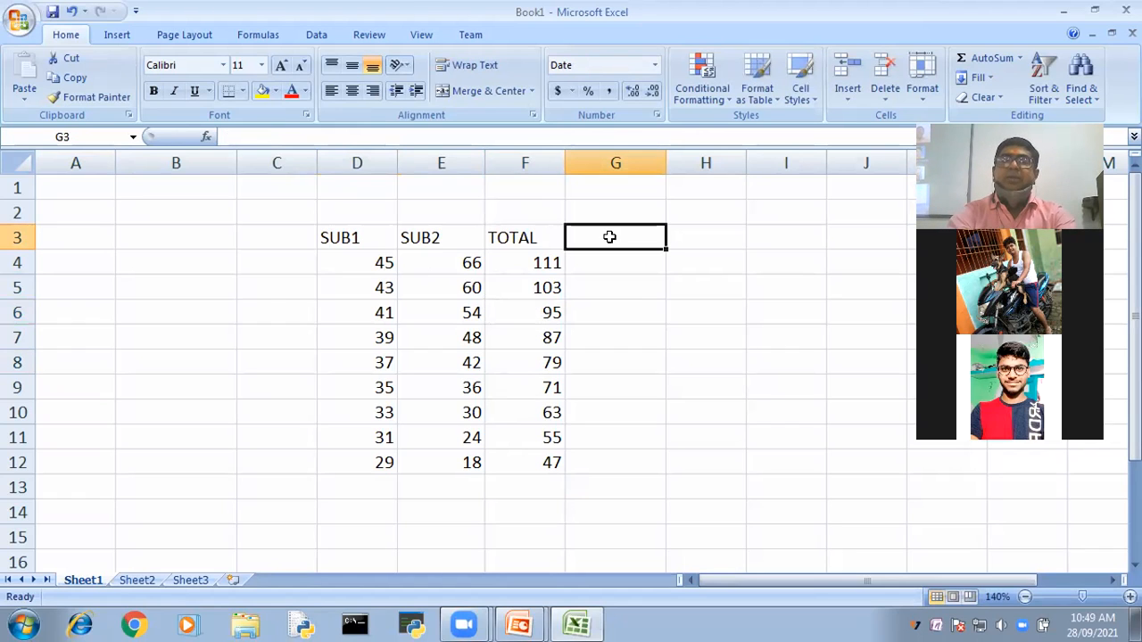
type("PERCENT")
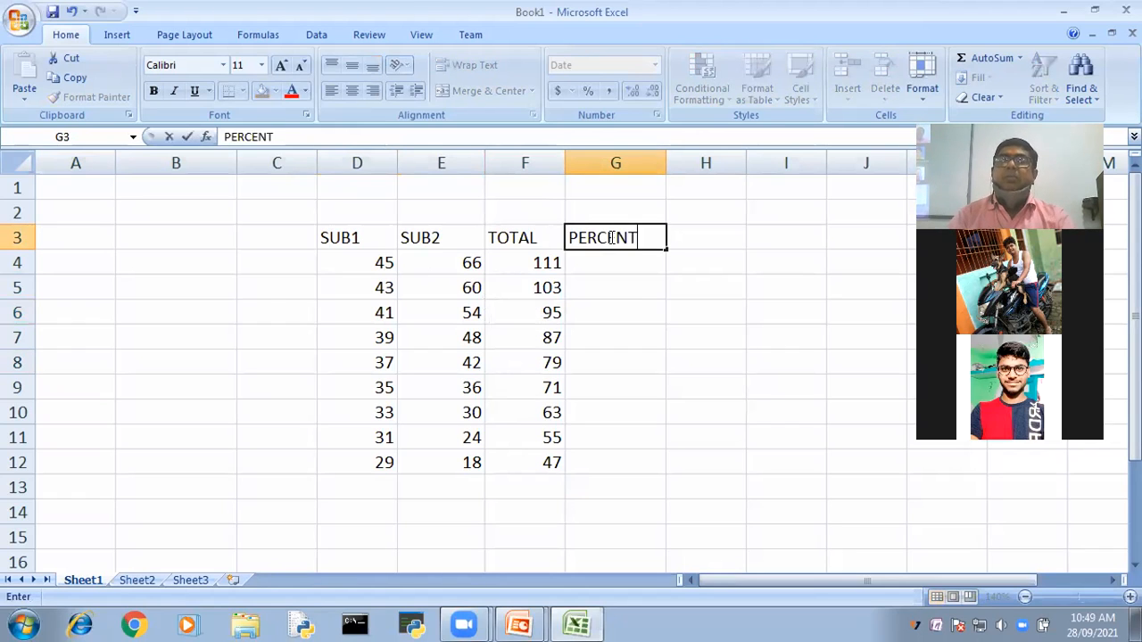
left_click(753, 342)
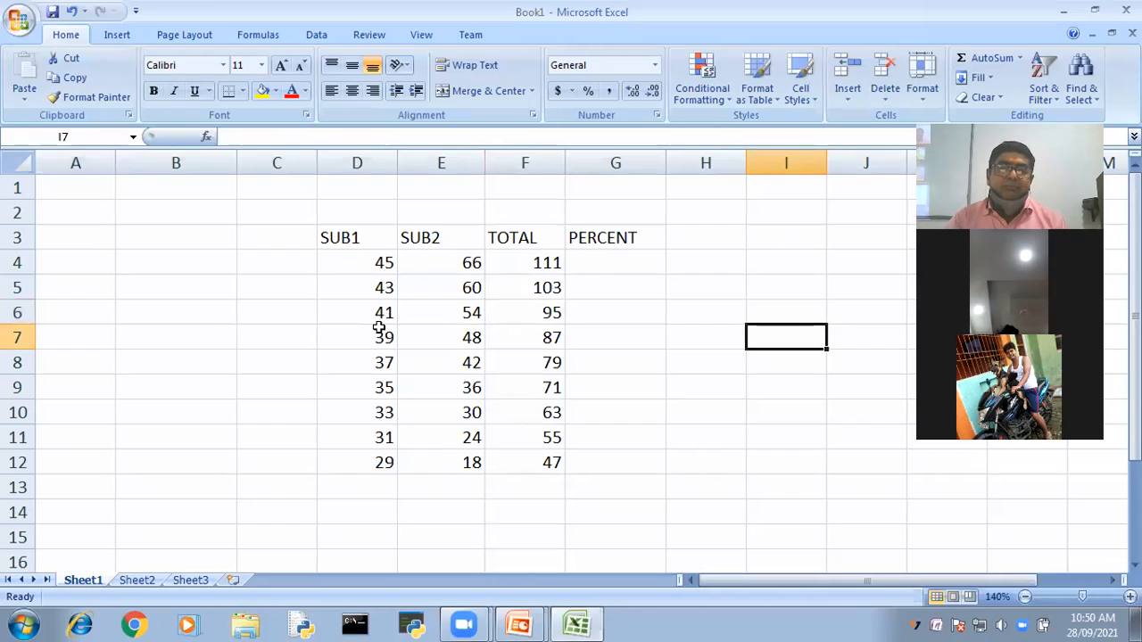
Enter the label FULL MARKS in I2 and autofit the width of column I to it.
left_click(774, 211)
type("F")
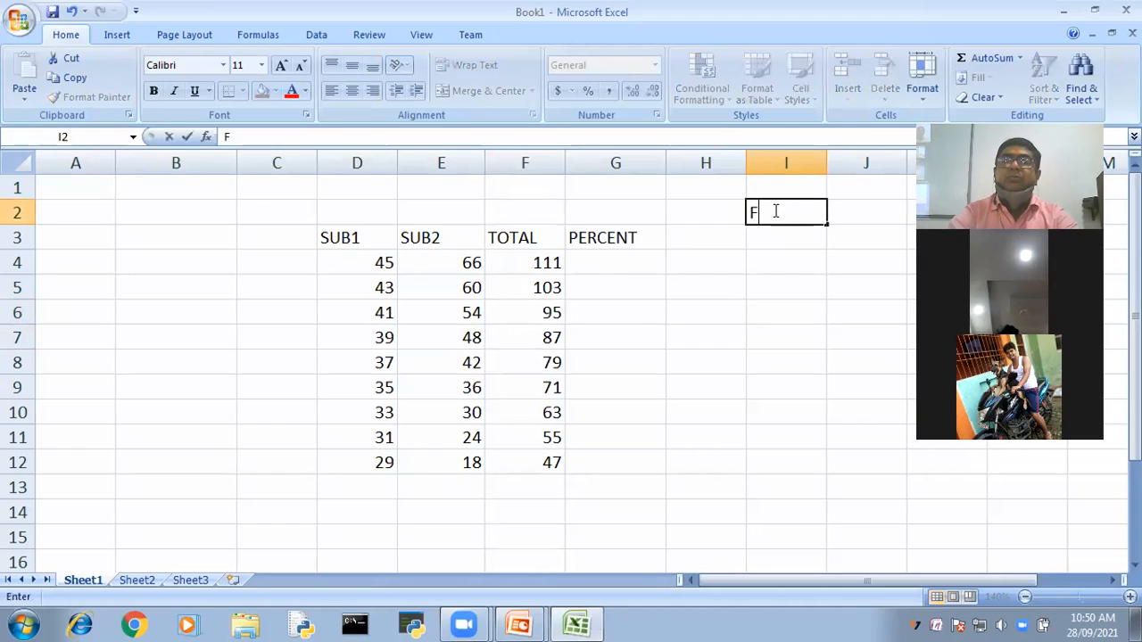
type("ULL MARKS")
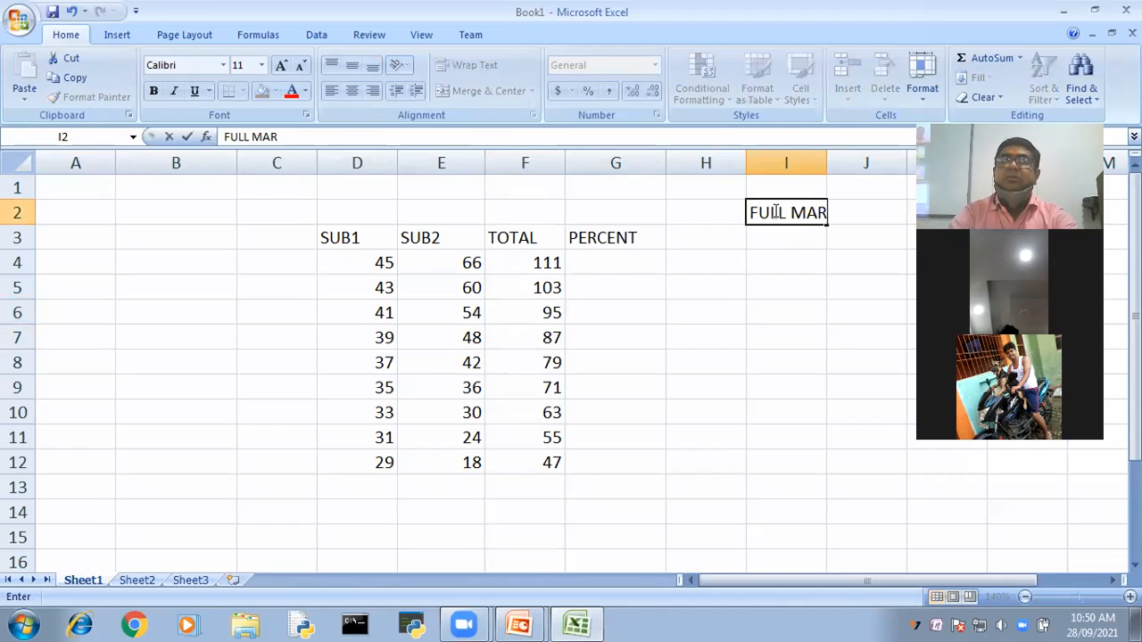
left_click(863, 438)
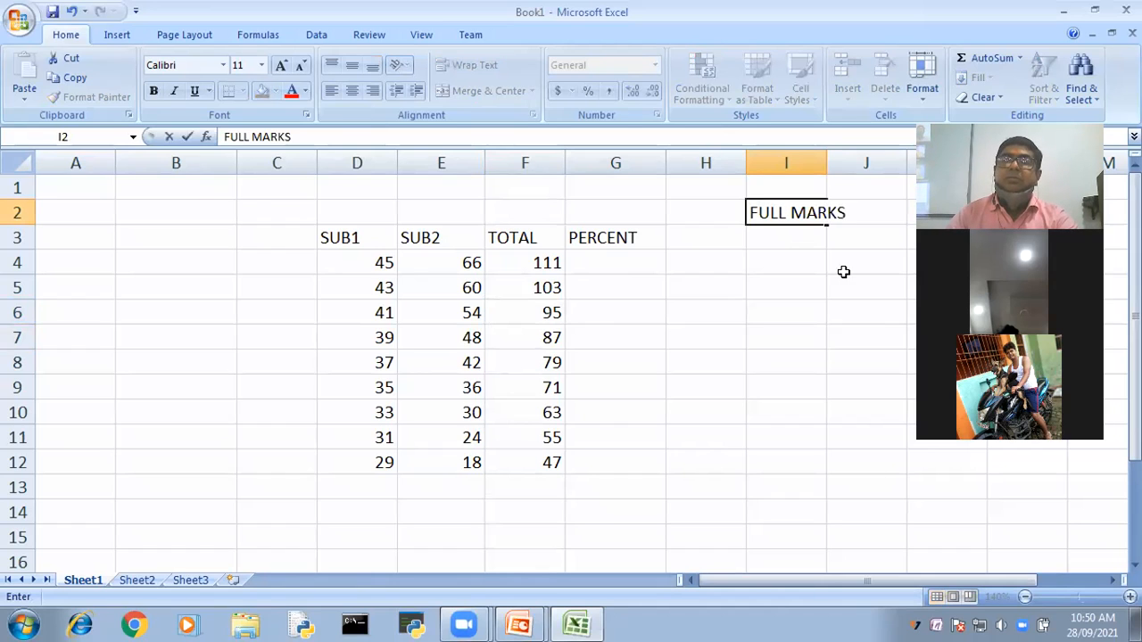
double_click(826, 164)
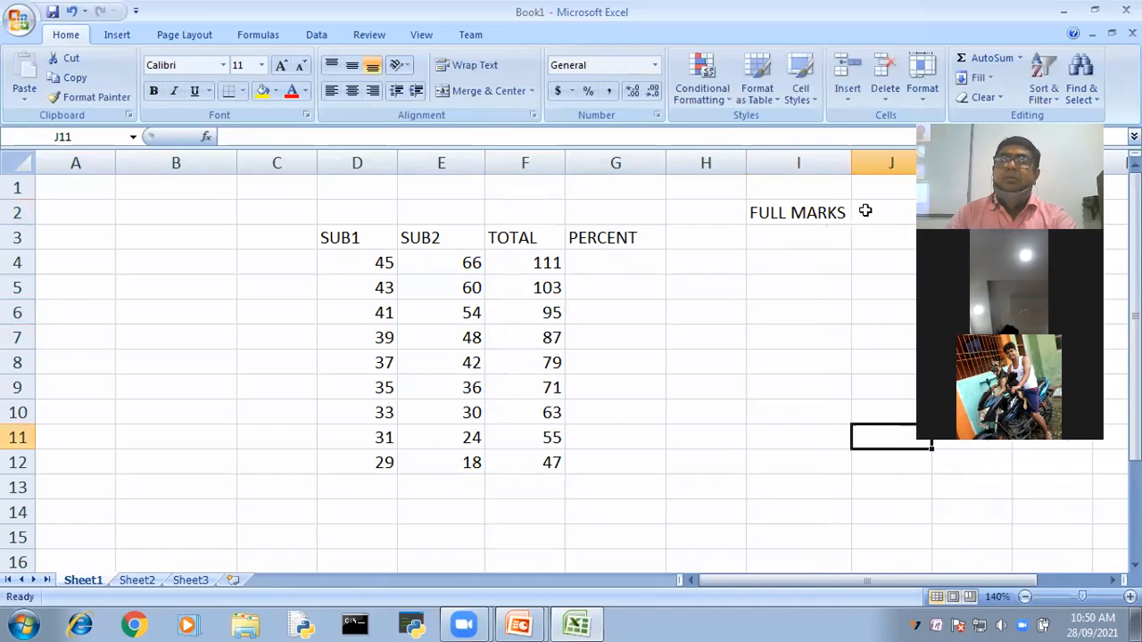
Enter the full marks value in J2, beside the FULL MARKS label.
double_click(867, 212)
type("7")
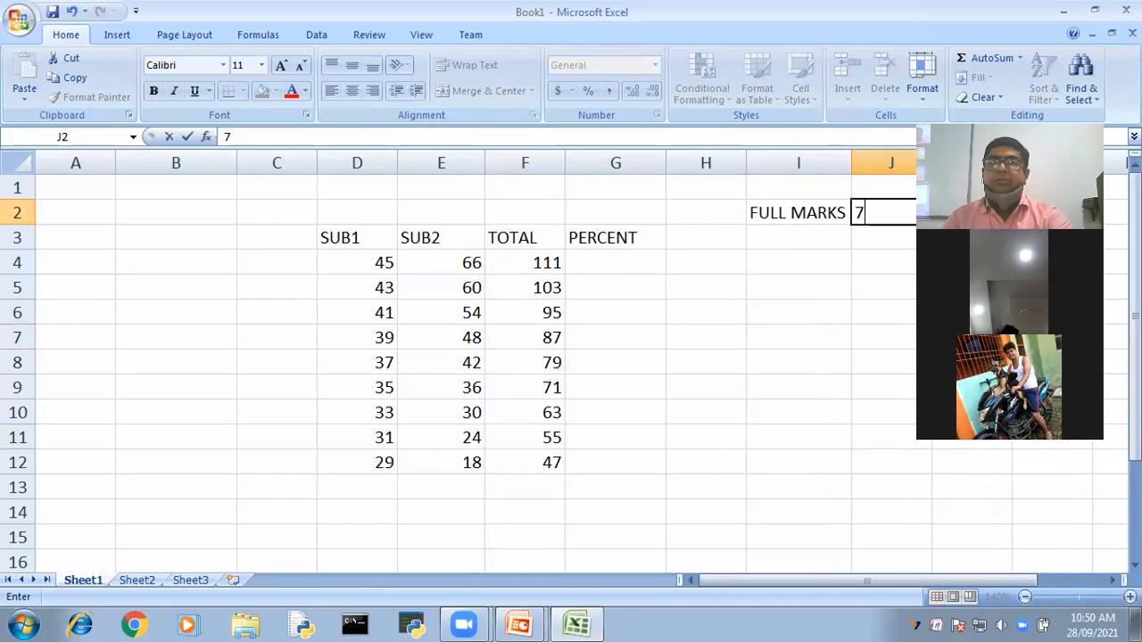
left_click(957, 303)
left_click(880, 443)
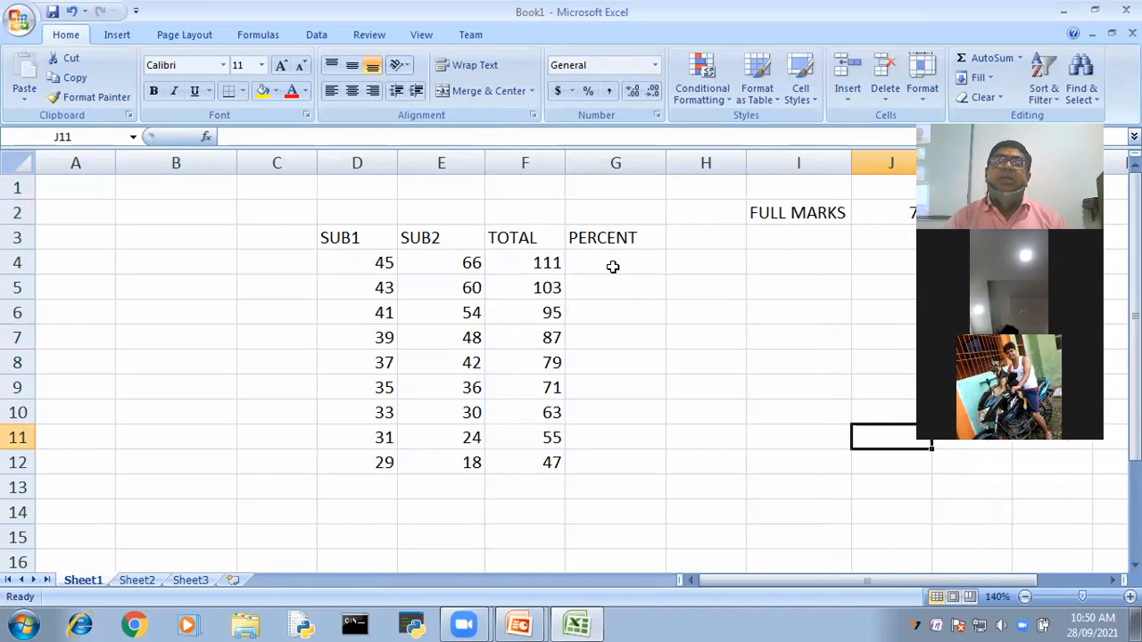
Write the percentage formula =F4*100/J2*2 in G4, referencing the total and the full marks cell.
left_click(532, 262)
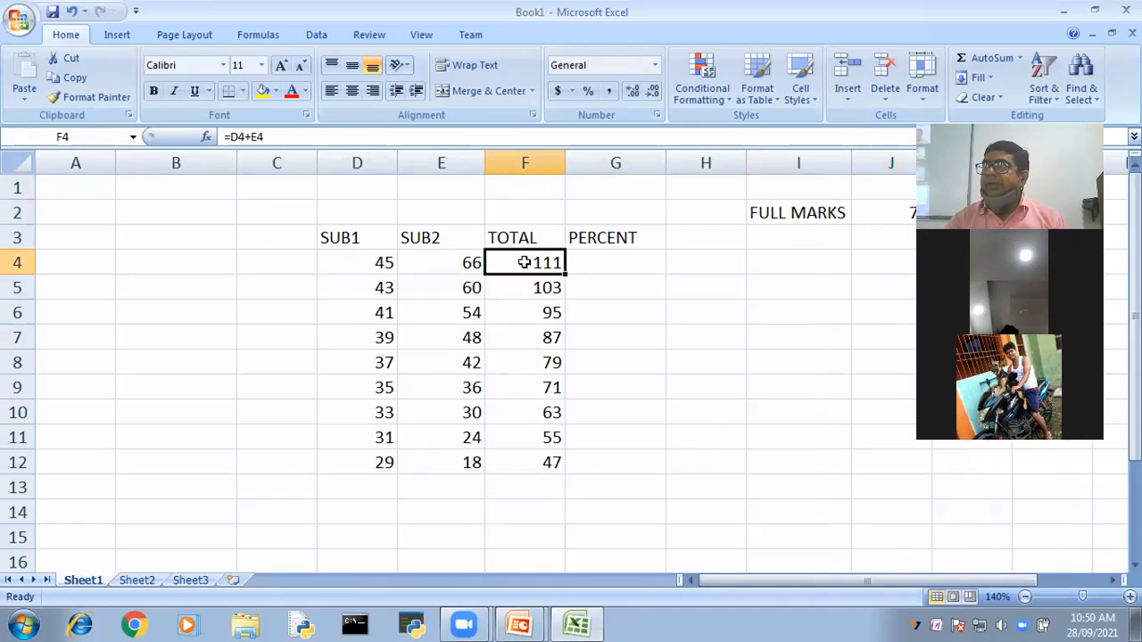
left_click(595, 261)
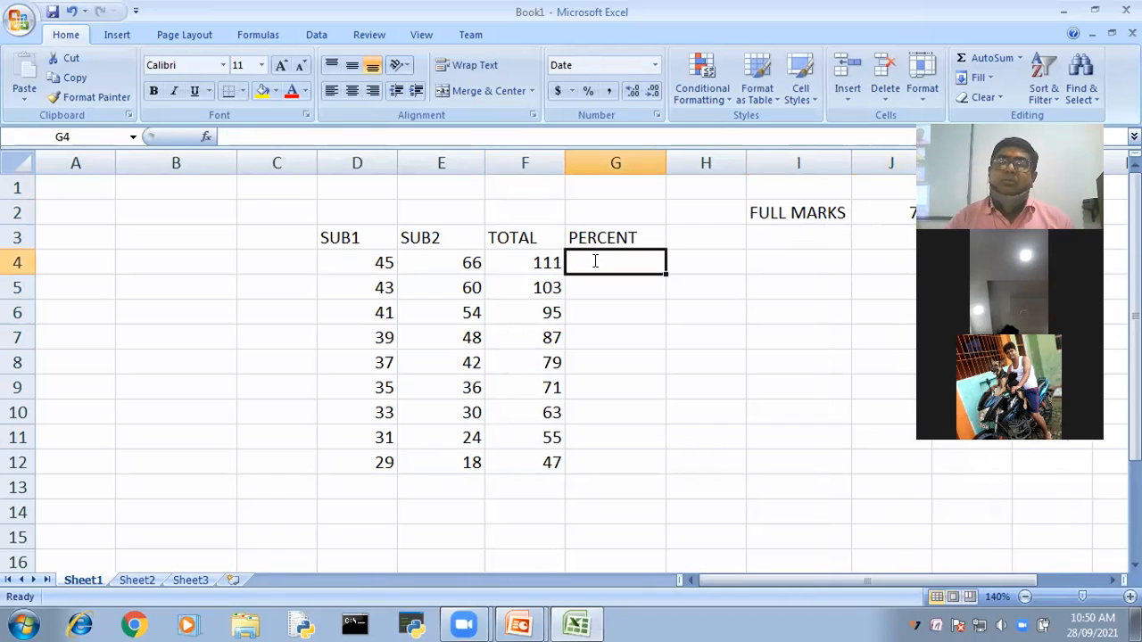
double_click(595, 260)
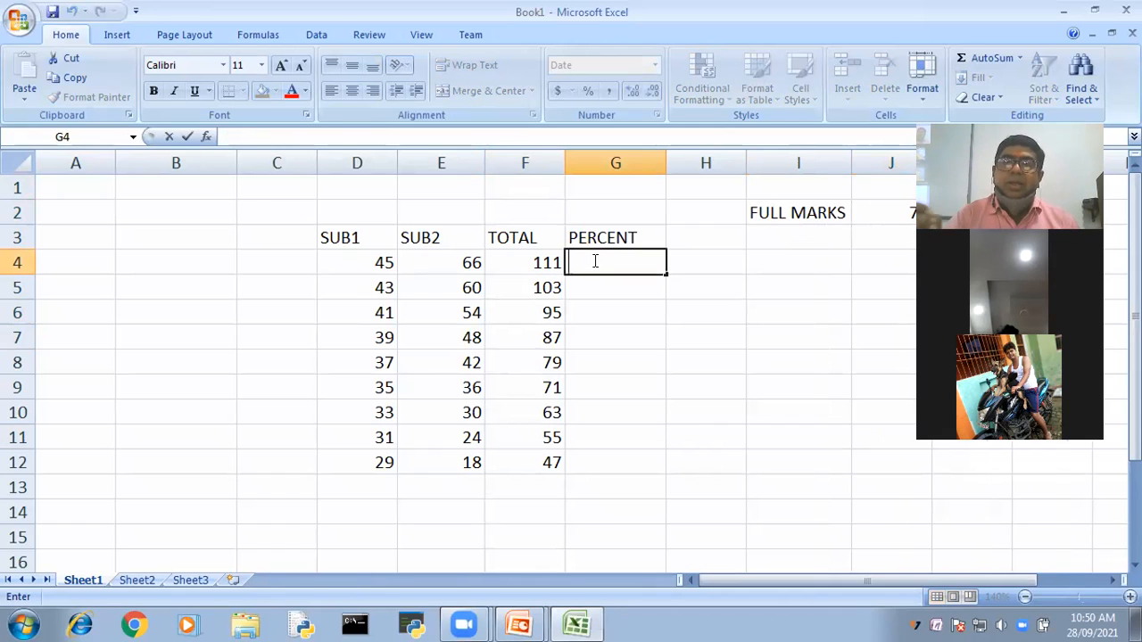
type("=")
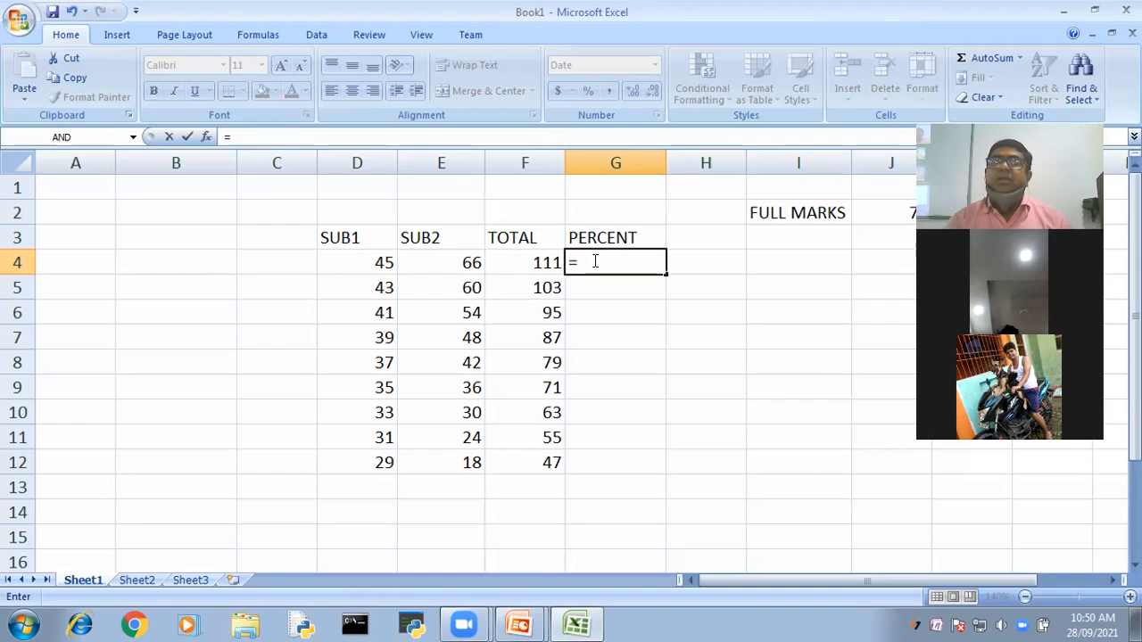
left_click(513, 260)
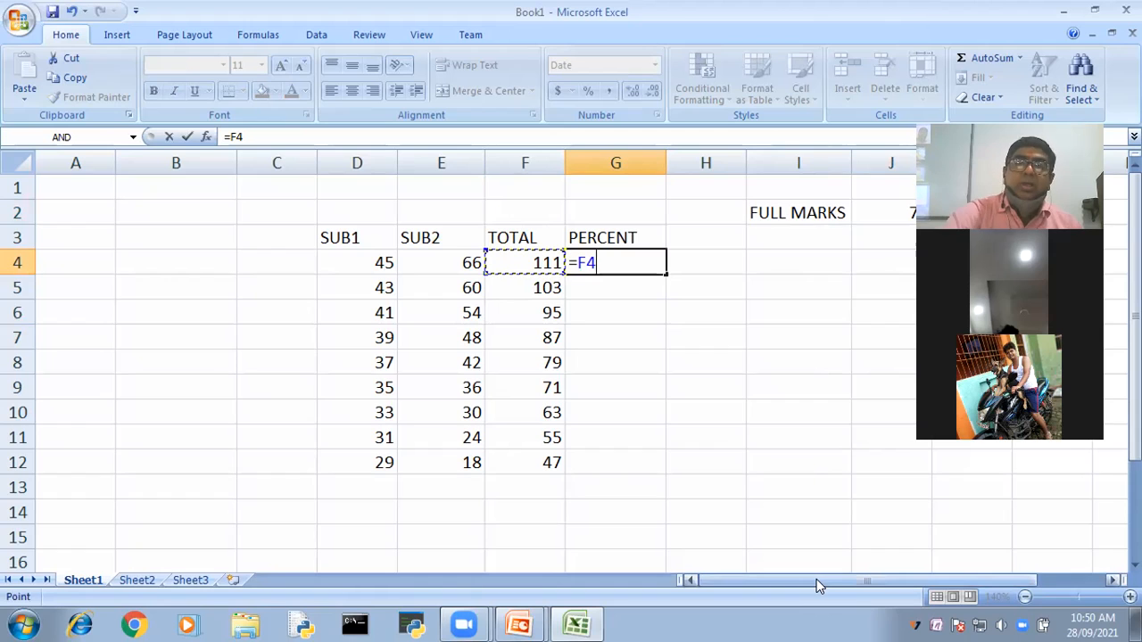
type("*10")
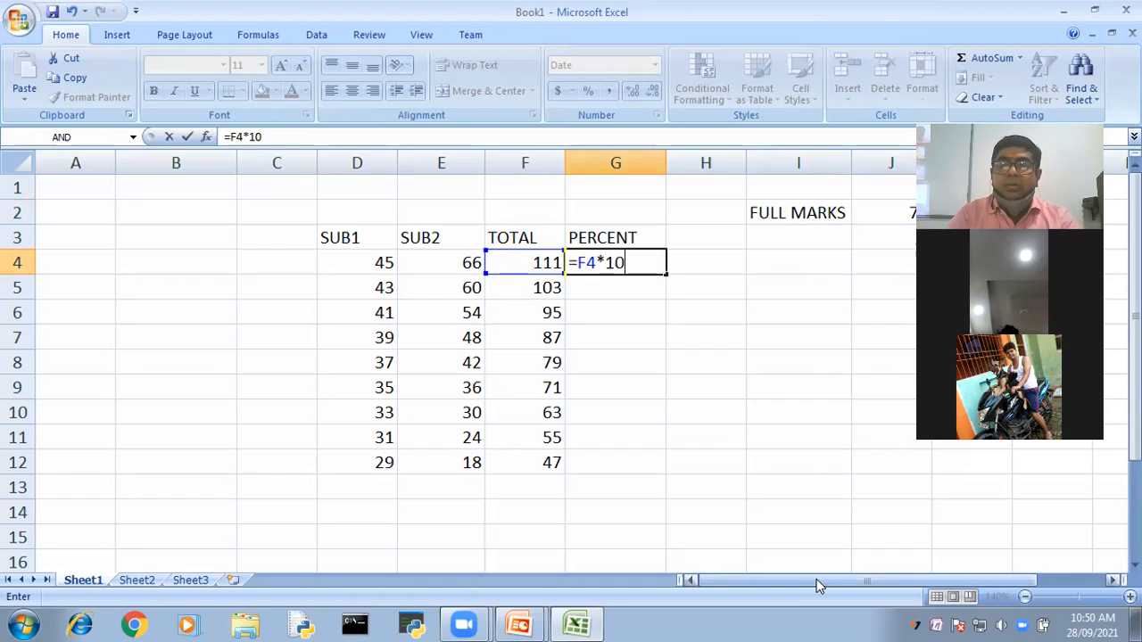
type("0/")
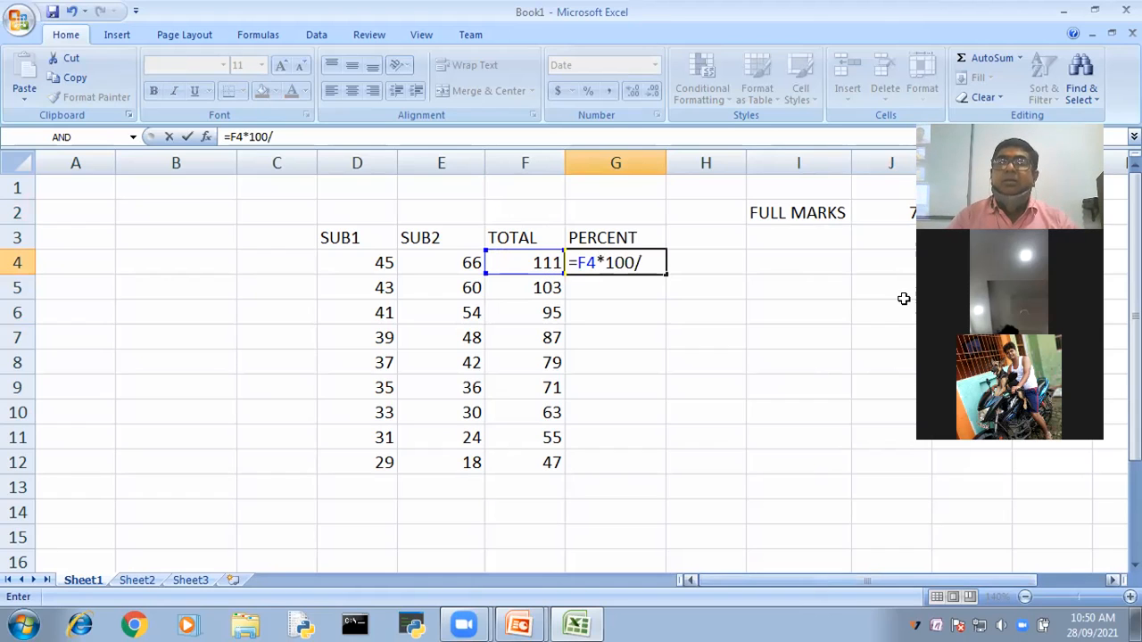
left_click(901, 211)
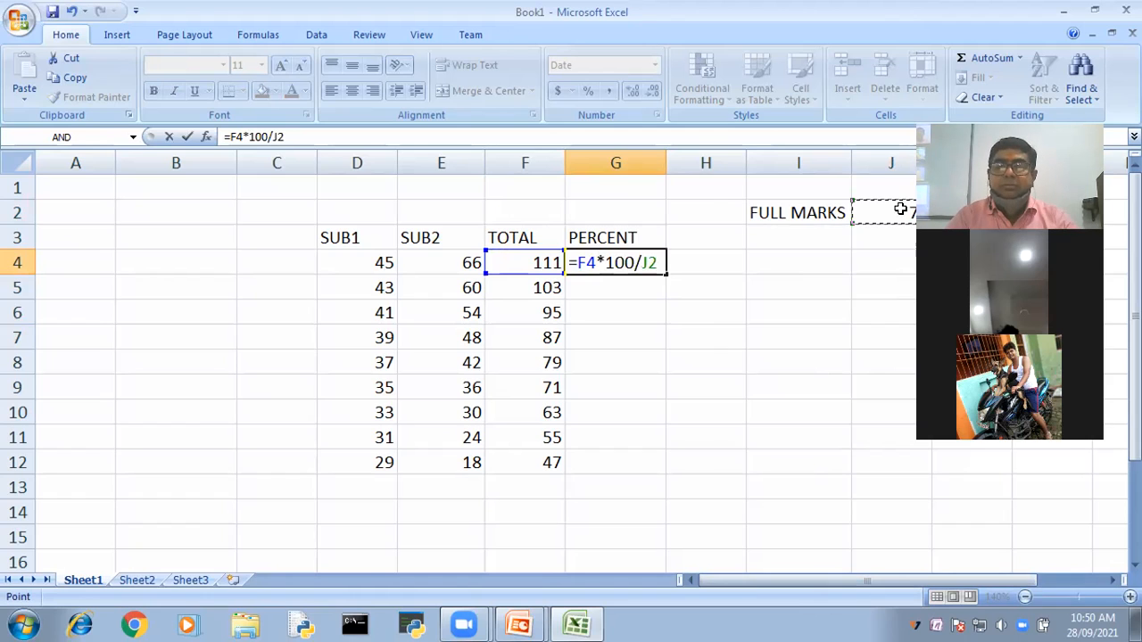
type("*")
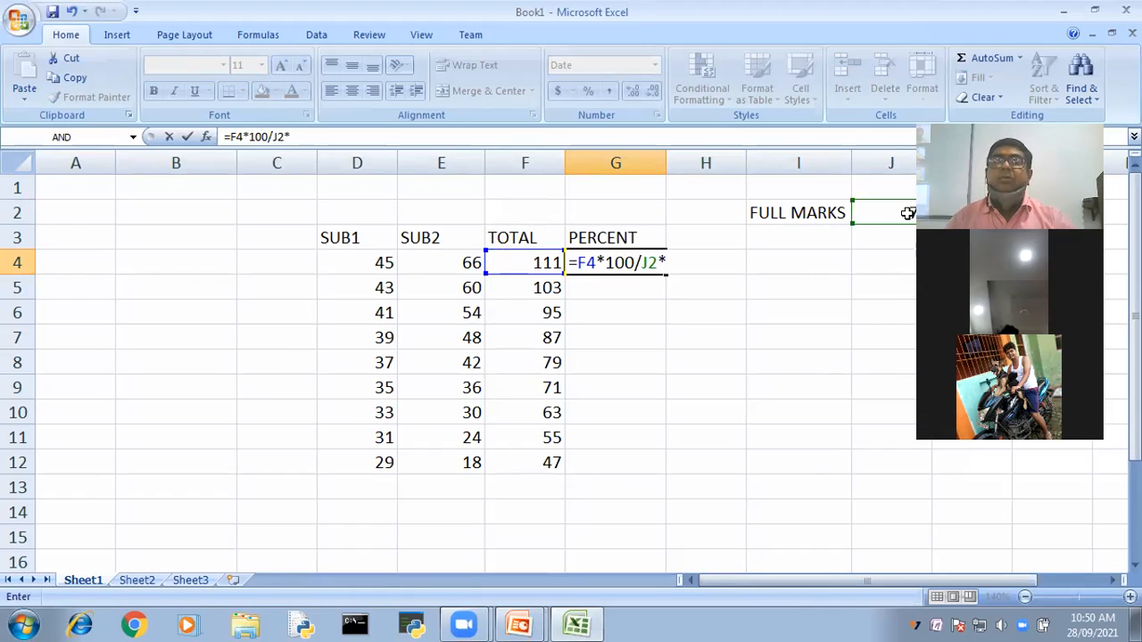
type("2")
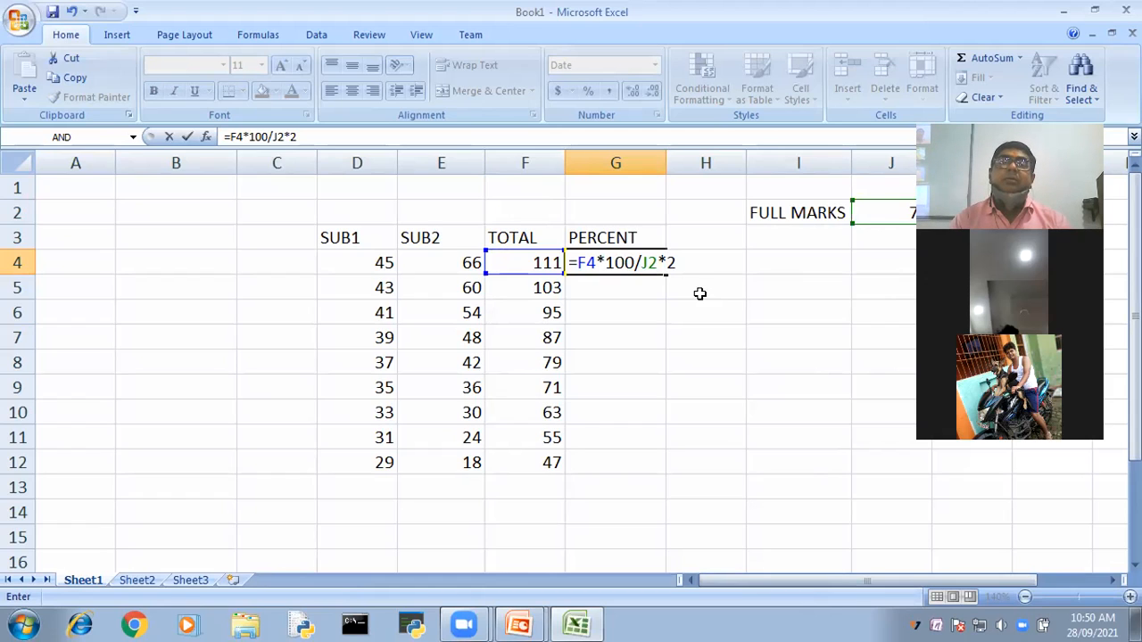
Enclose J2*2 in parentheses so the G4 formula reads =F4*100/(J2*2), and commit it.
left_click(637, 260)
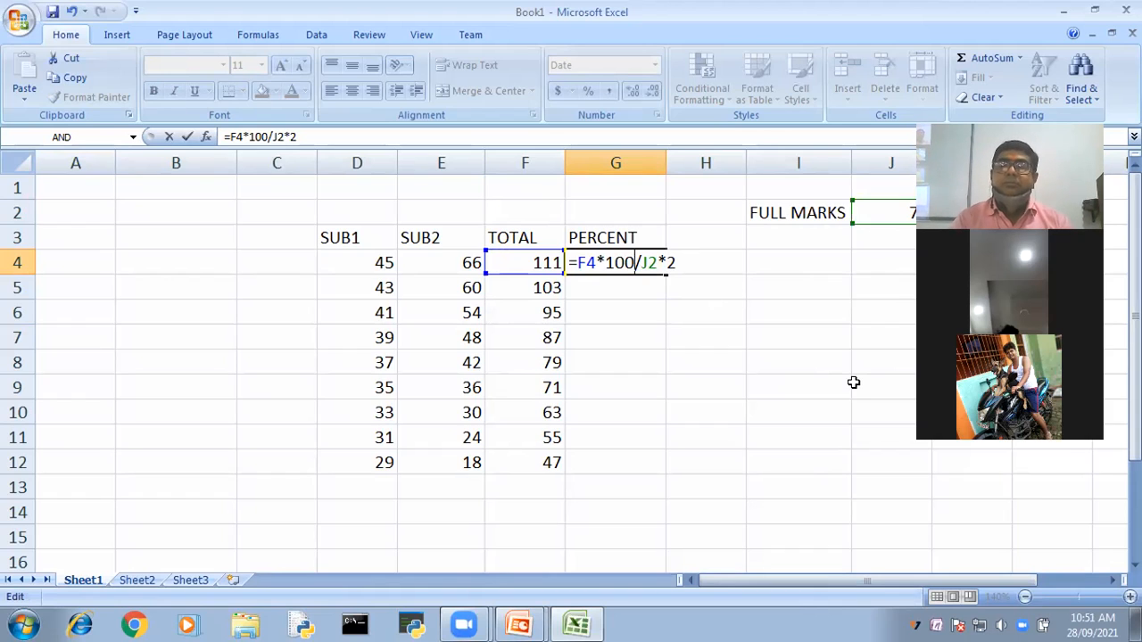
type("(")
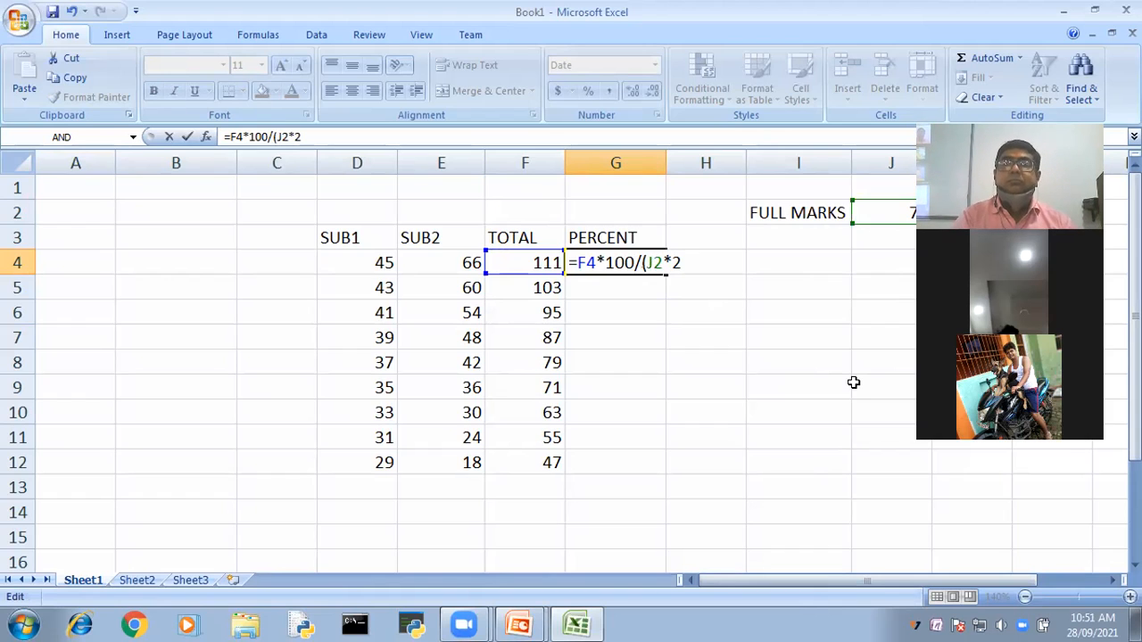
key("End")
type(")")
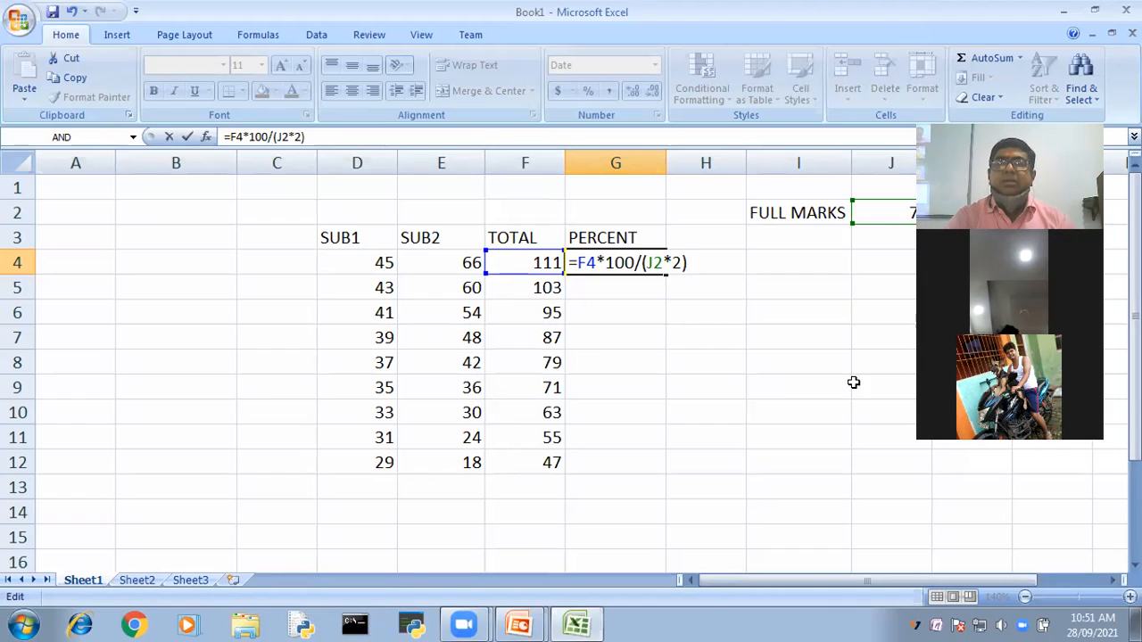
key("Return")
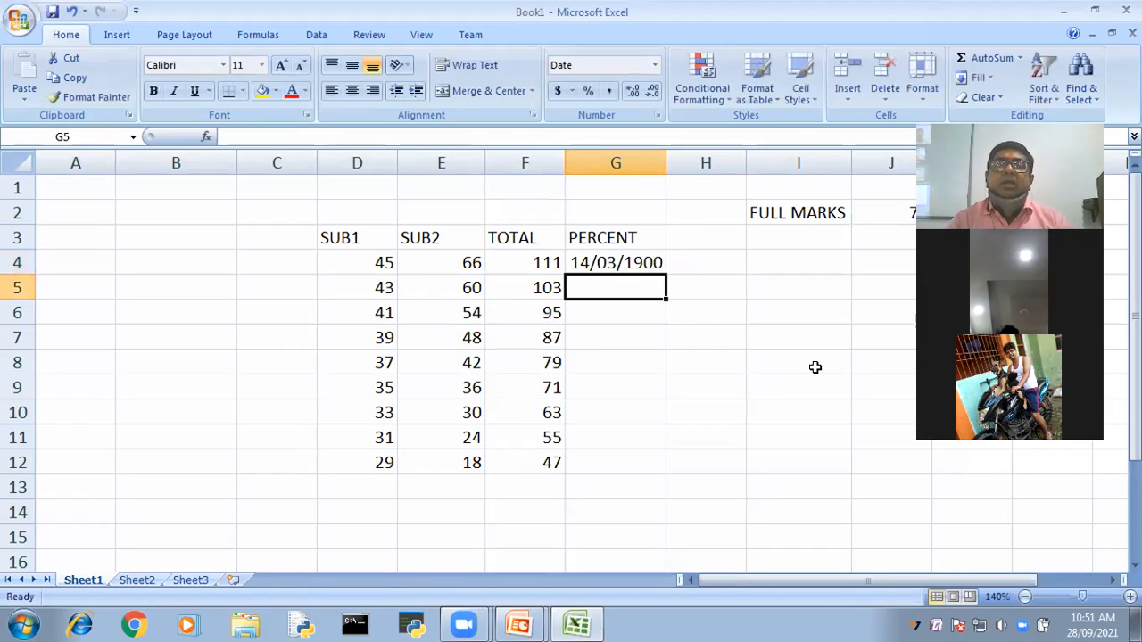
Examine the parts of the percentage formula in G4 without changing it.
double_click(627, 262)
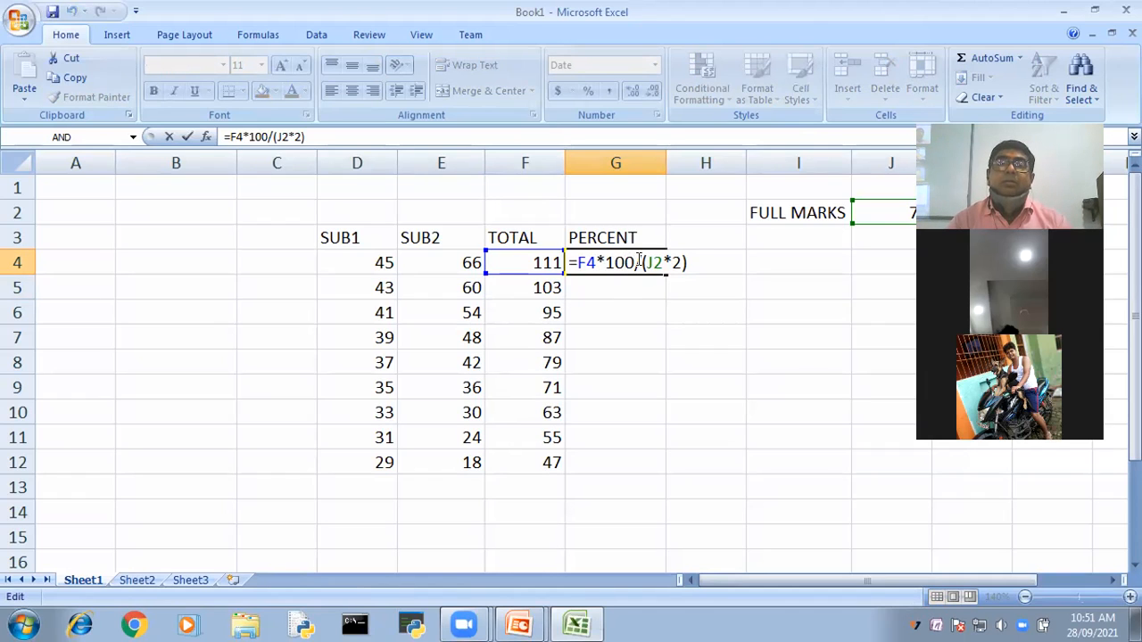
left_click(607, 263)
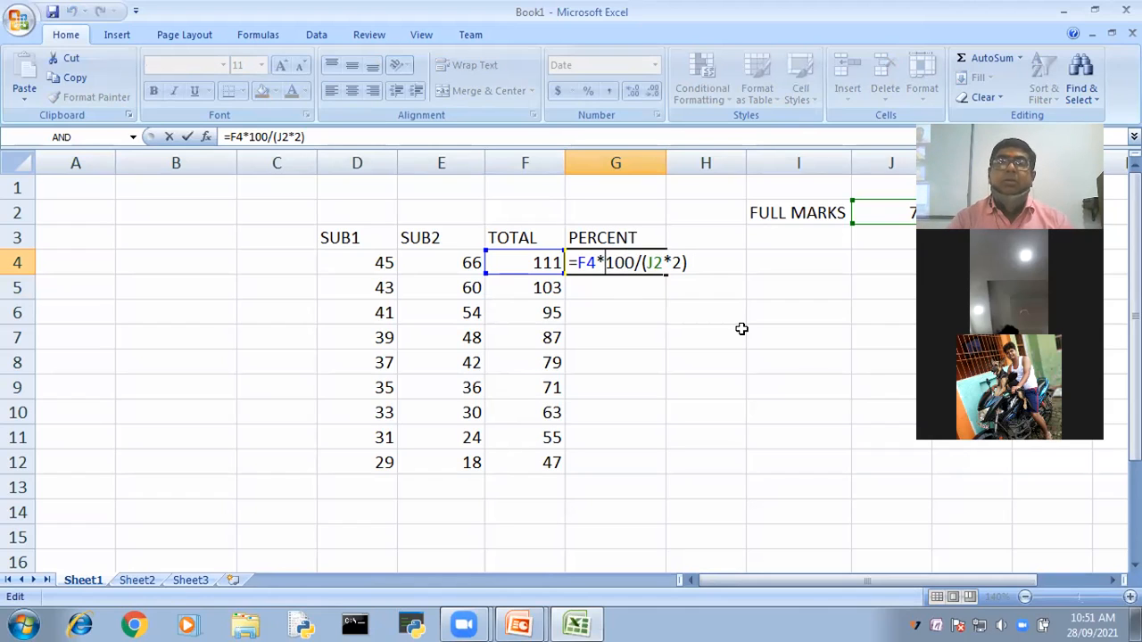
key("Right")
key("Right")
key("Right")
key("Right")
key("Right")
key("Right")
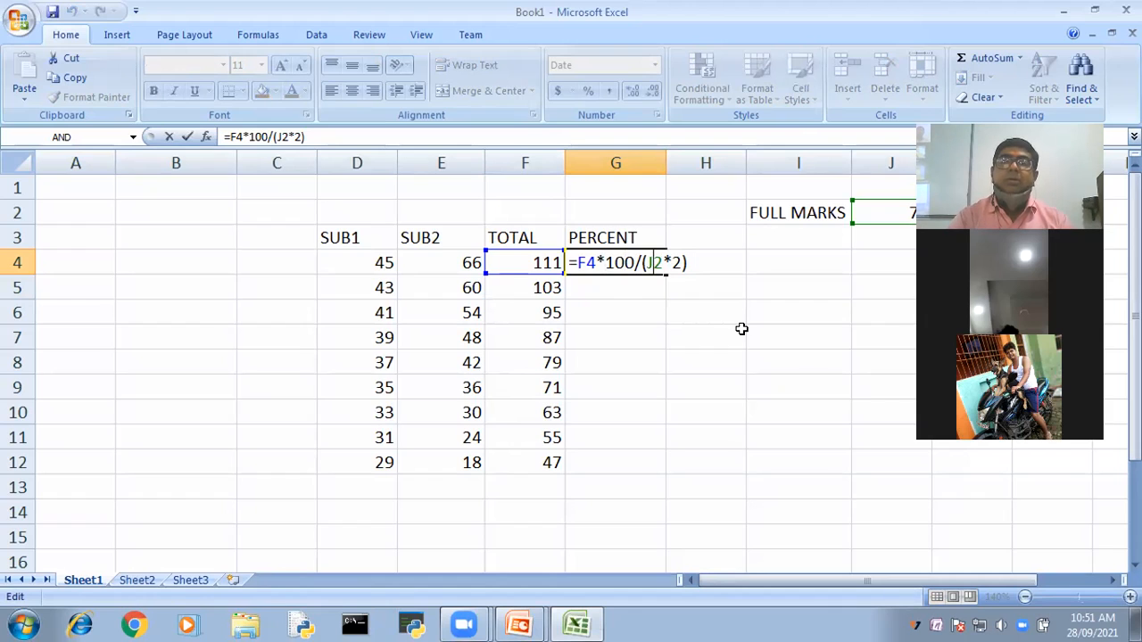
key("End")
key("Return")
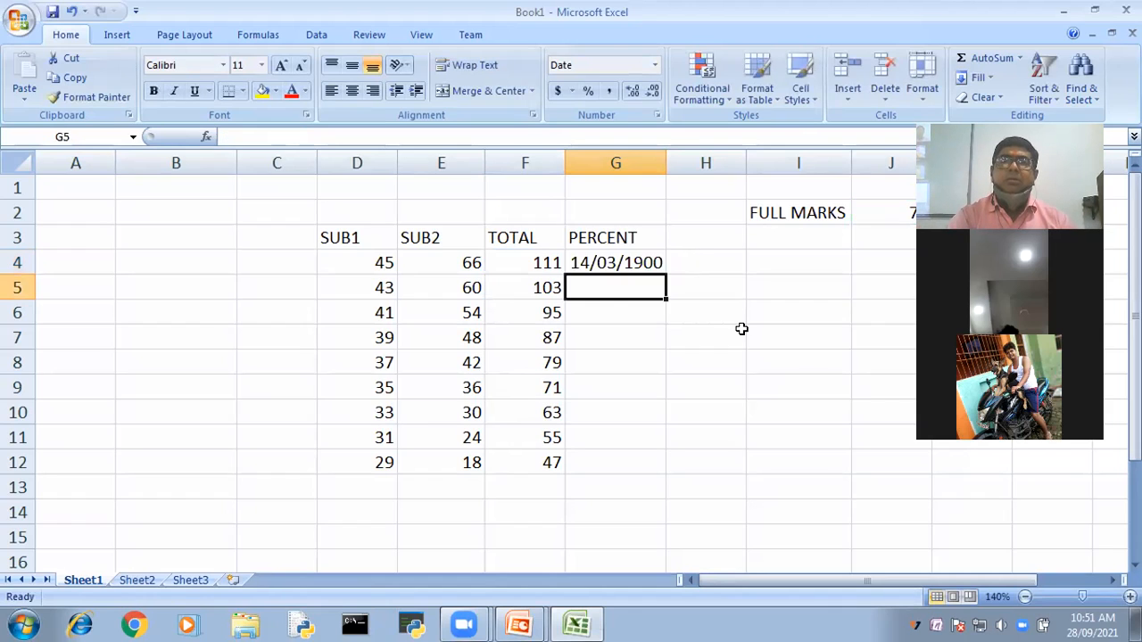
Rewrite the percentage formula in G4 as =F4/(J2*2)*100, moving the multiplication by 100 to the end.
double_click(592, 262)
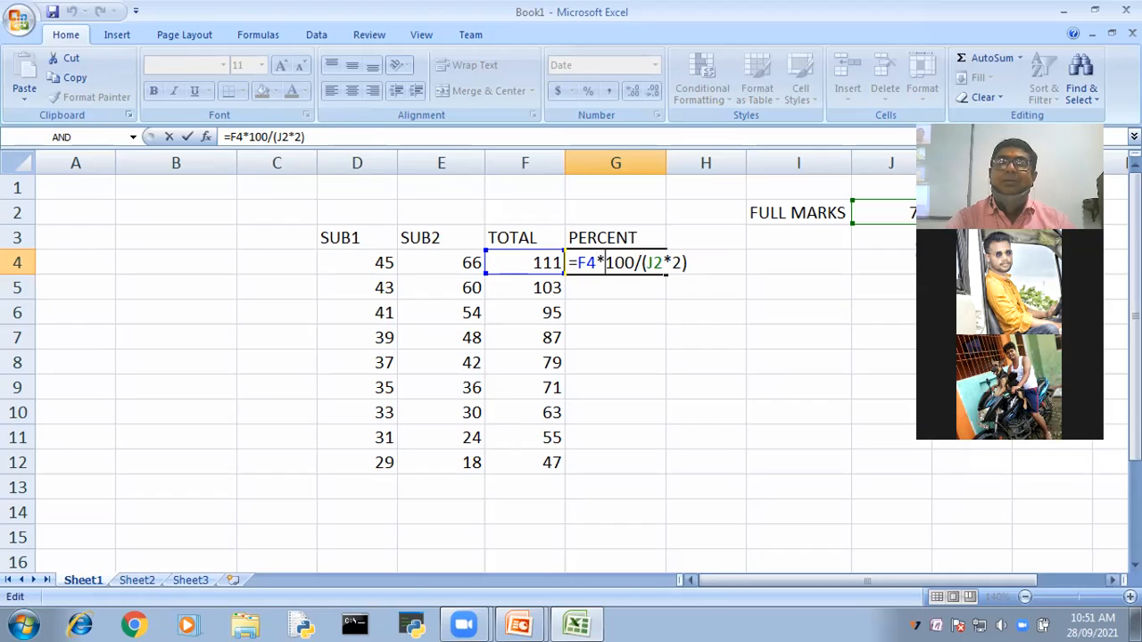
left_click(606, 262)
key("Delete")
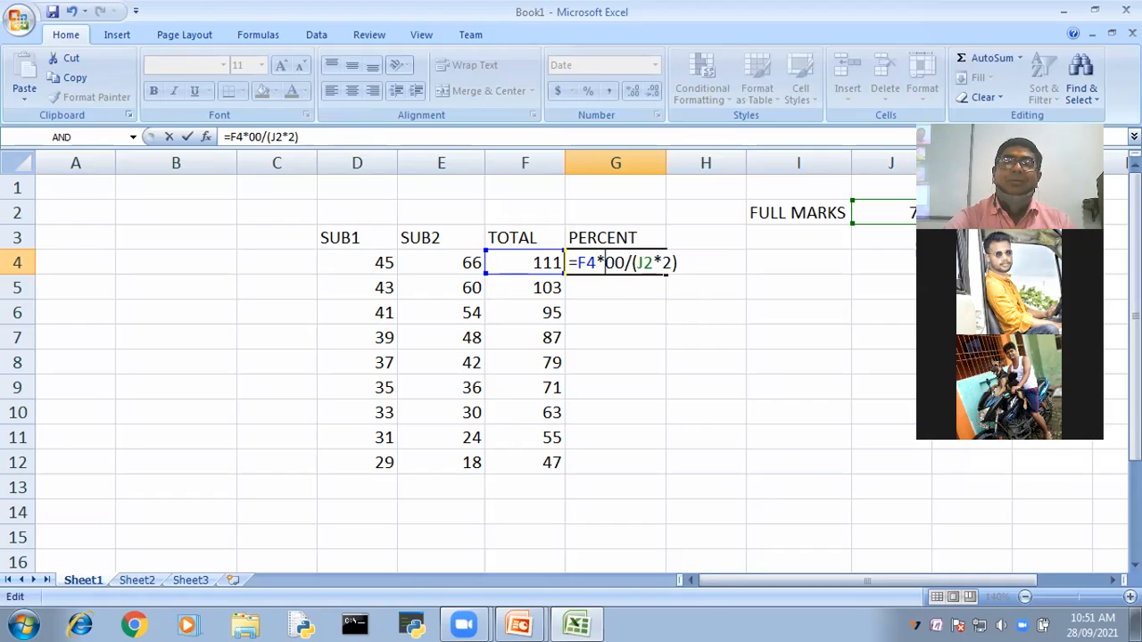
key("Delete")
key("Delete")
key("BackSpace")
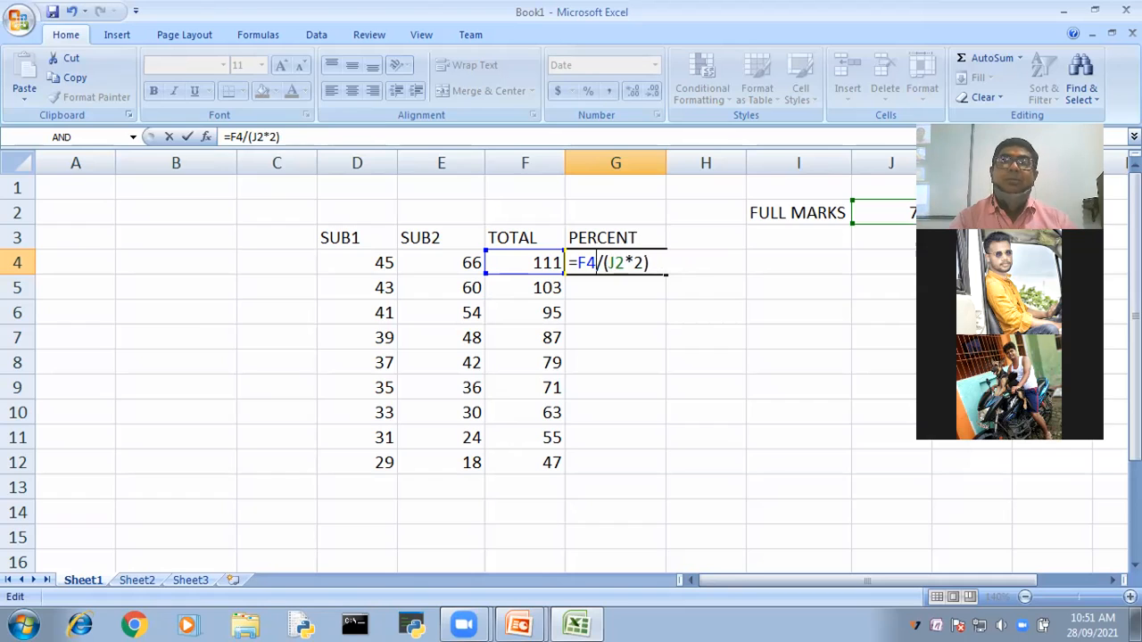
key("Right")
key("Right")
key("Right")
key("Right")
key("Right")
key("Right")
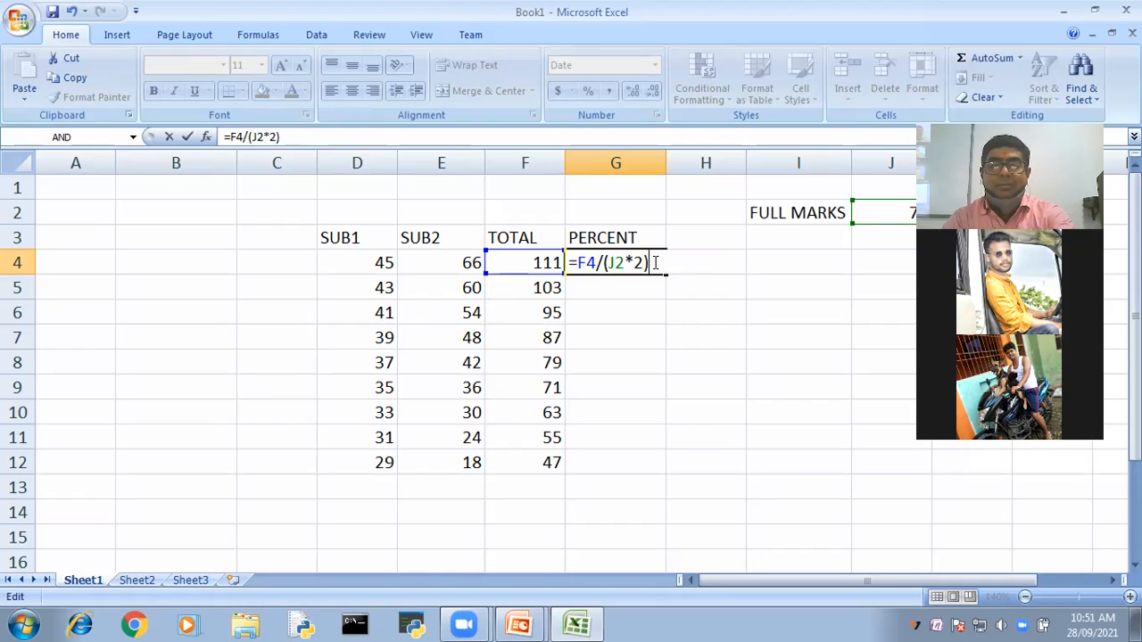
type("*1")
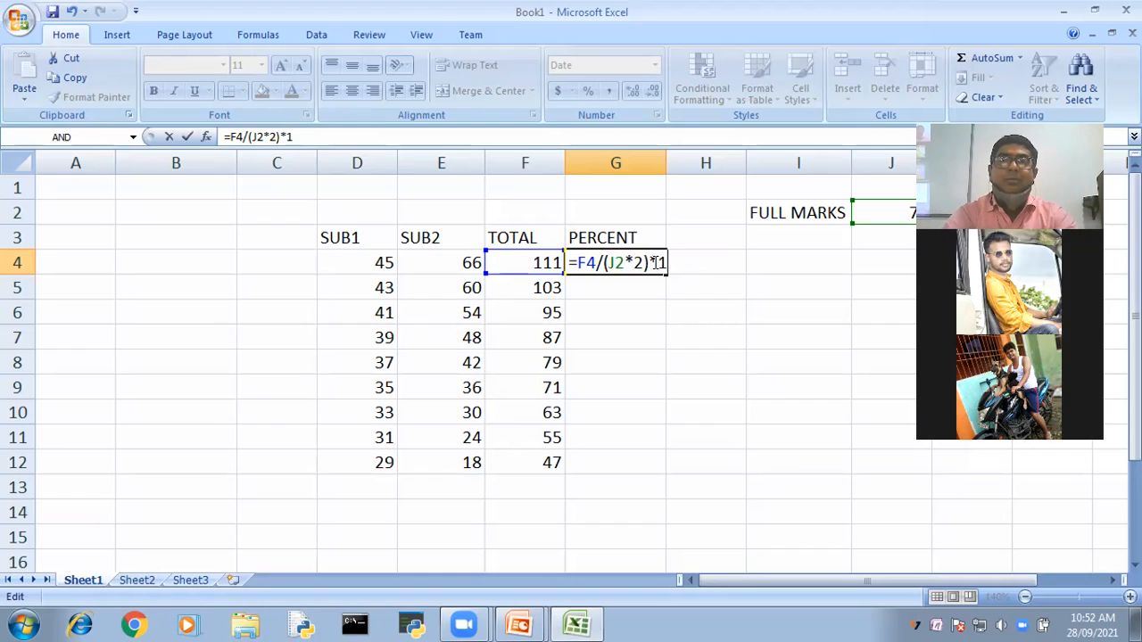
type("00")
key("Return")
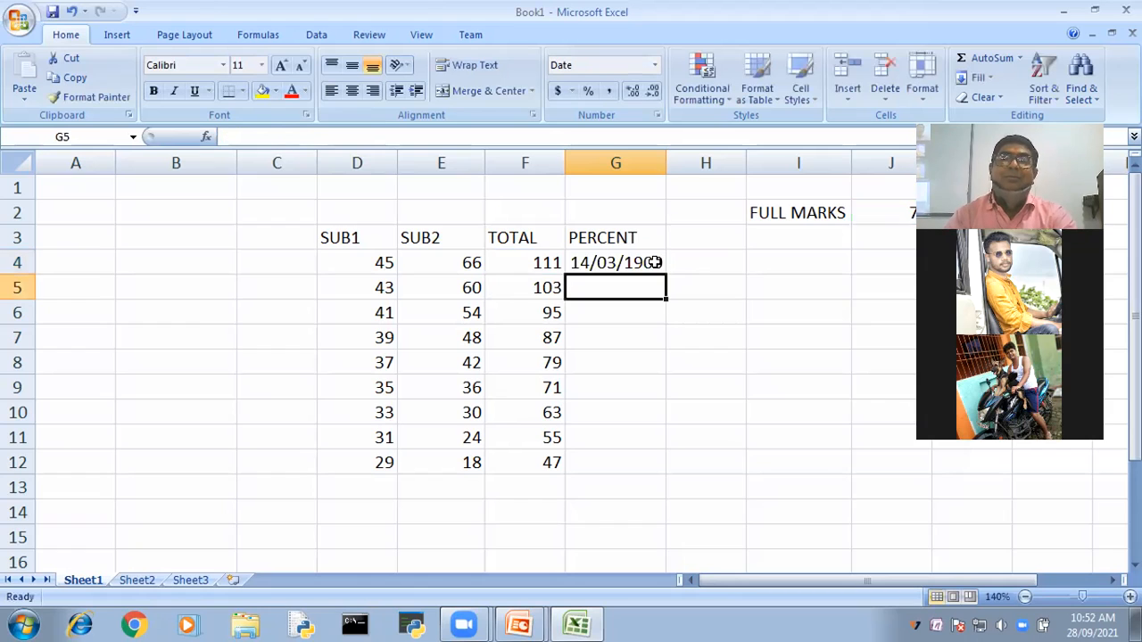
Erase the whole formula from G4, leaving the first PERCENT cell empty.
double_click(651, 262)
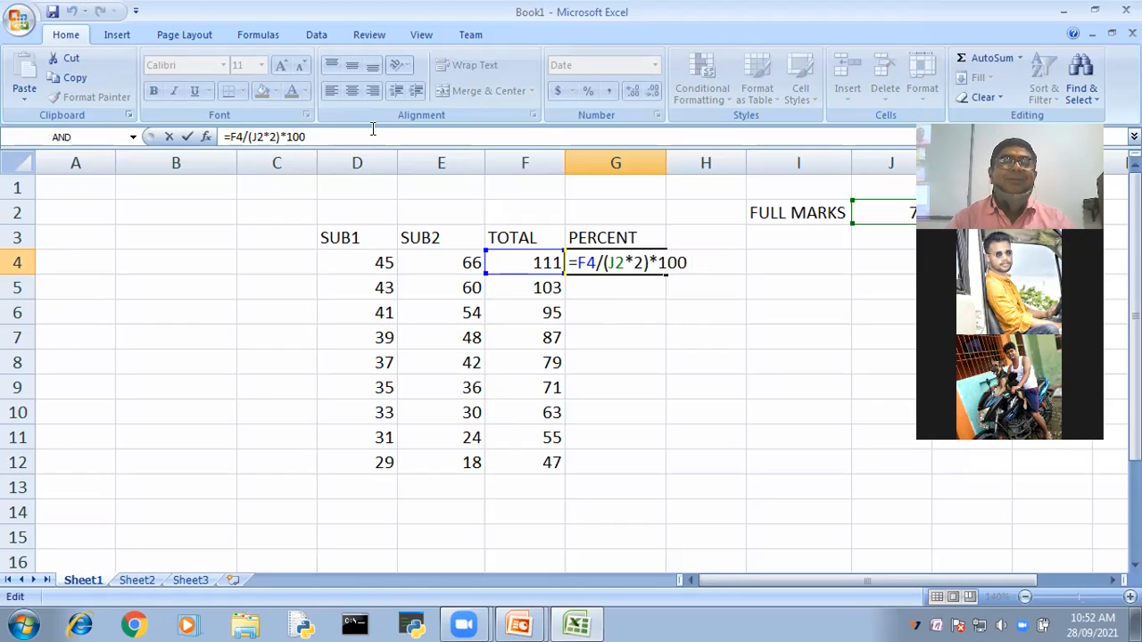
left_click(373, 130)
key("BackSpace")
key("BackSpace")
key("BackSpace")
key("BackSpace")
key("BackSpace")
key("BackSpace")
key("BackSpace")
key("BackSpace")
key("BackSpace")
key("BackSpace")
key("BackSpace")
key("BackSpace")
key("BackSpace")
key("BackSpace")
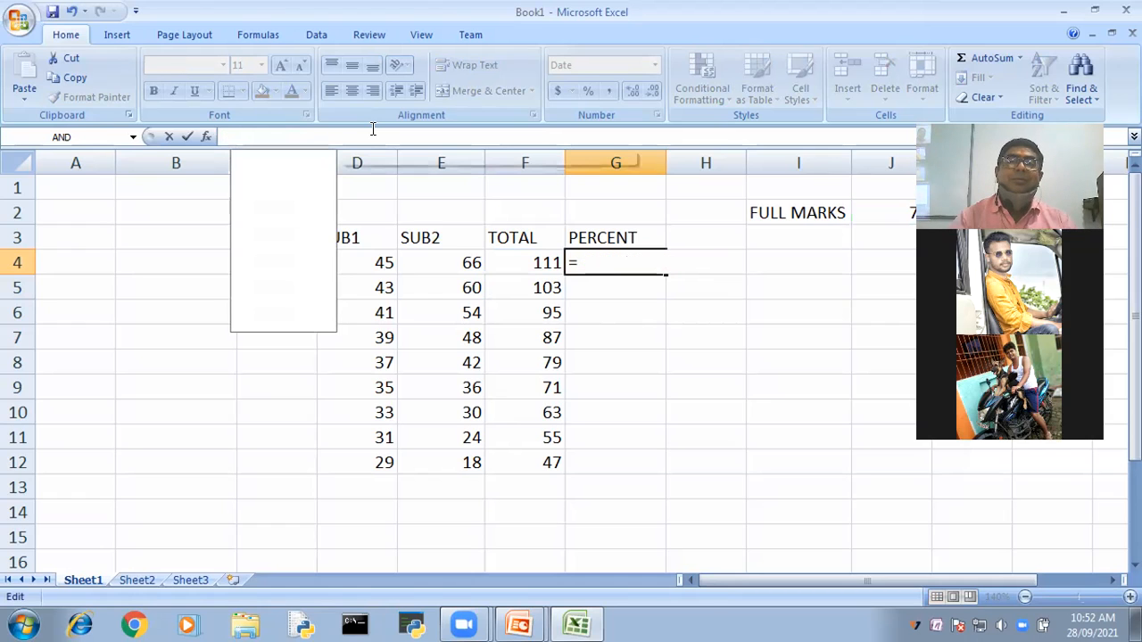
left_click(603, 437)
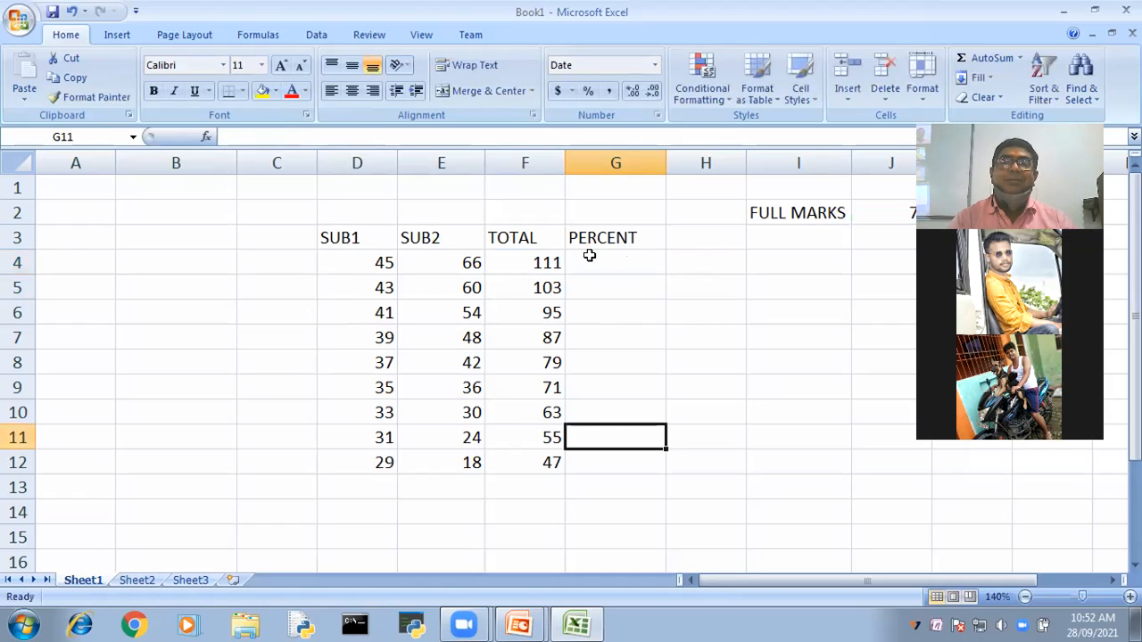
Enter the formula =F4/J2 in G4, dividing the total by the full marks cell.
left_click(590, 259)
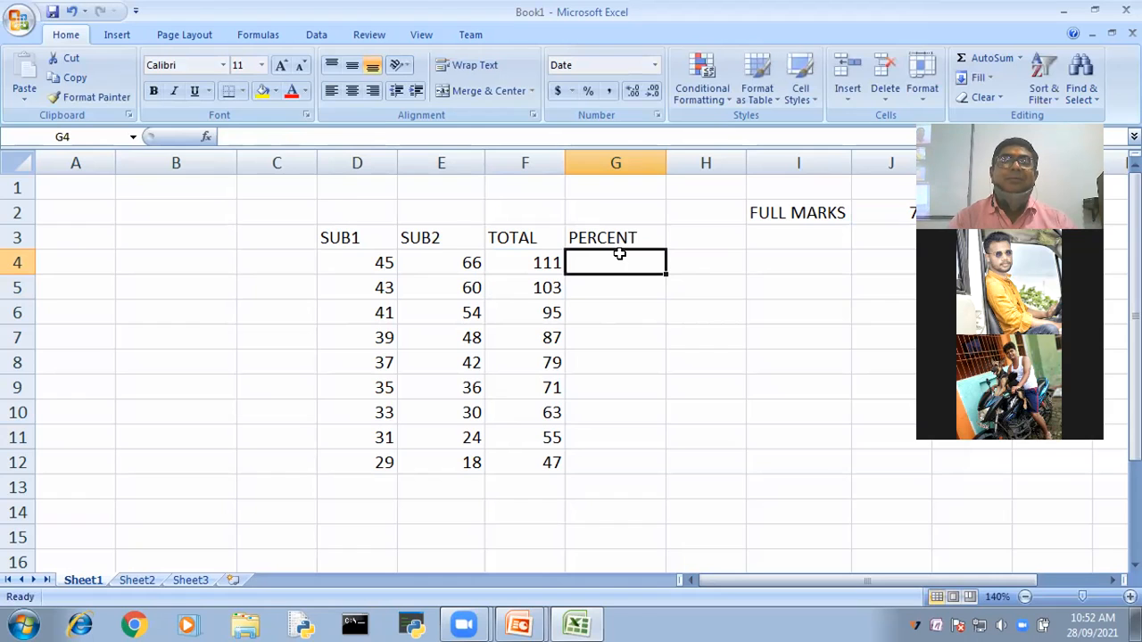
double_click(609, 260)
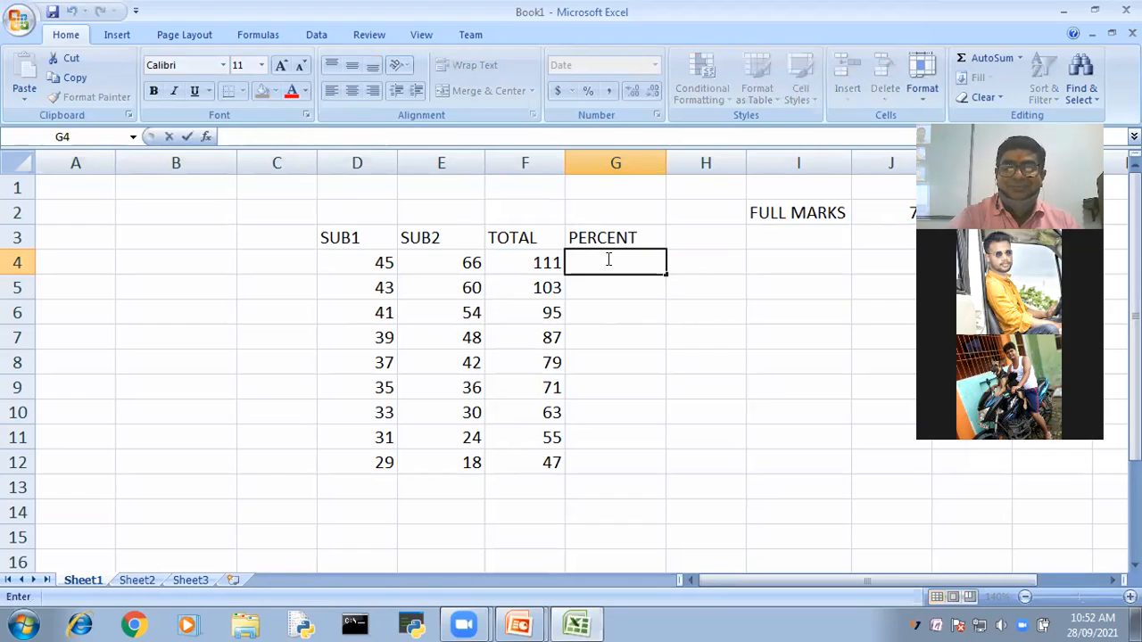
type("=")
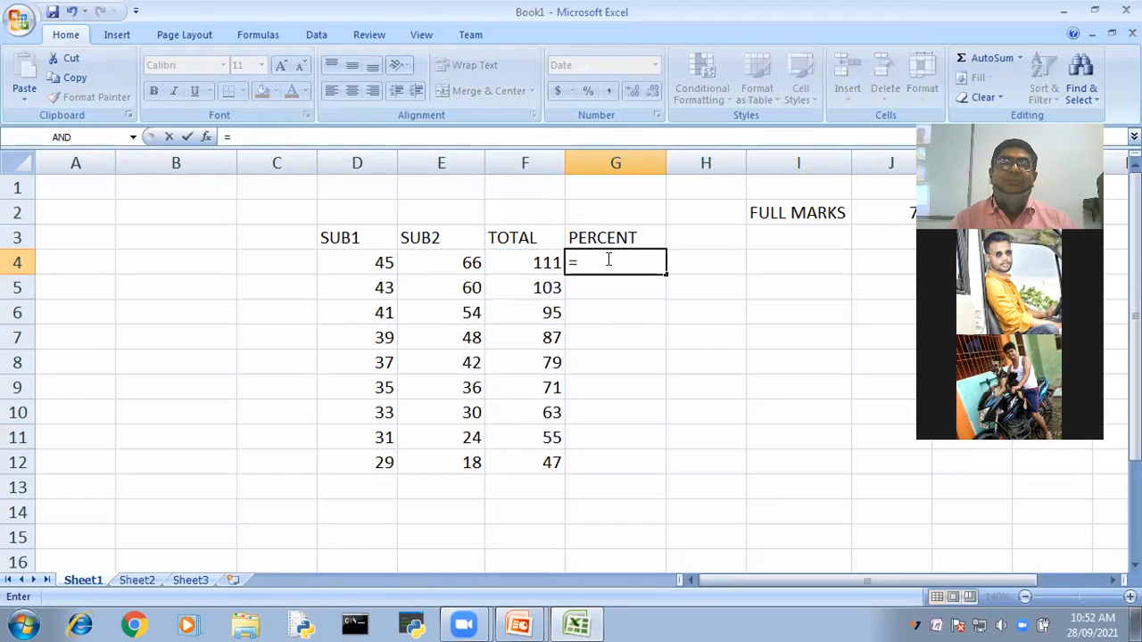
left_click(525, 263)
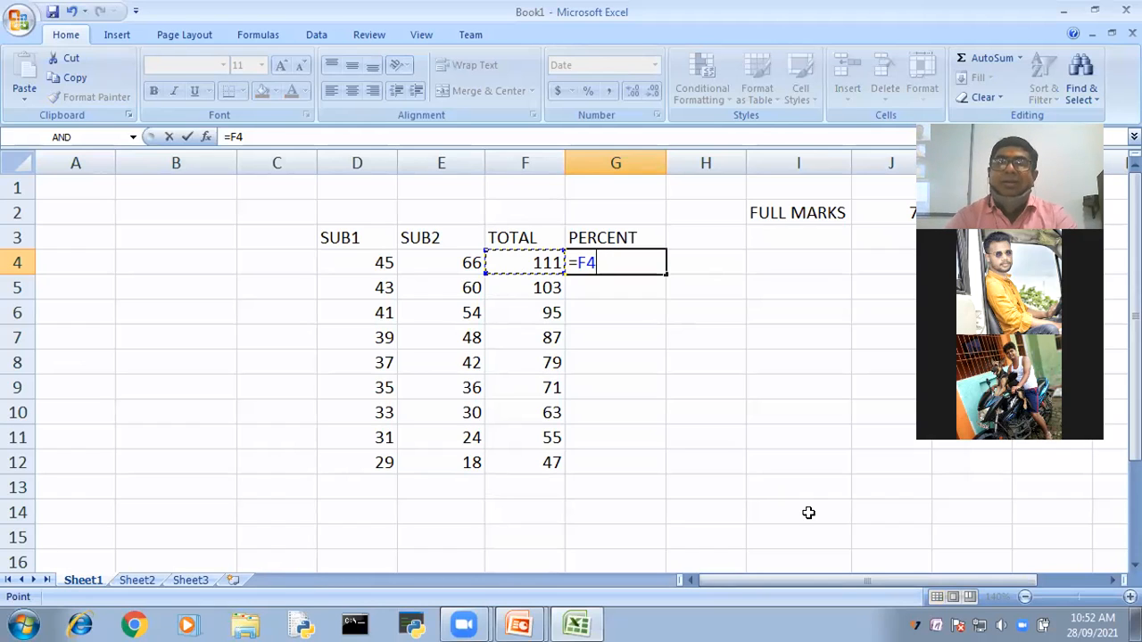
type("/")
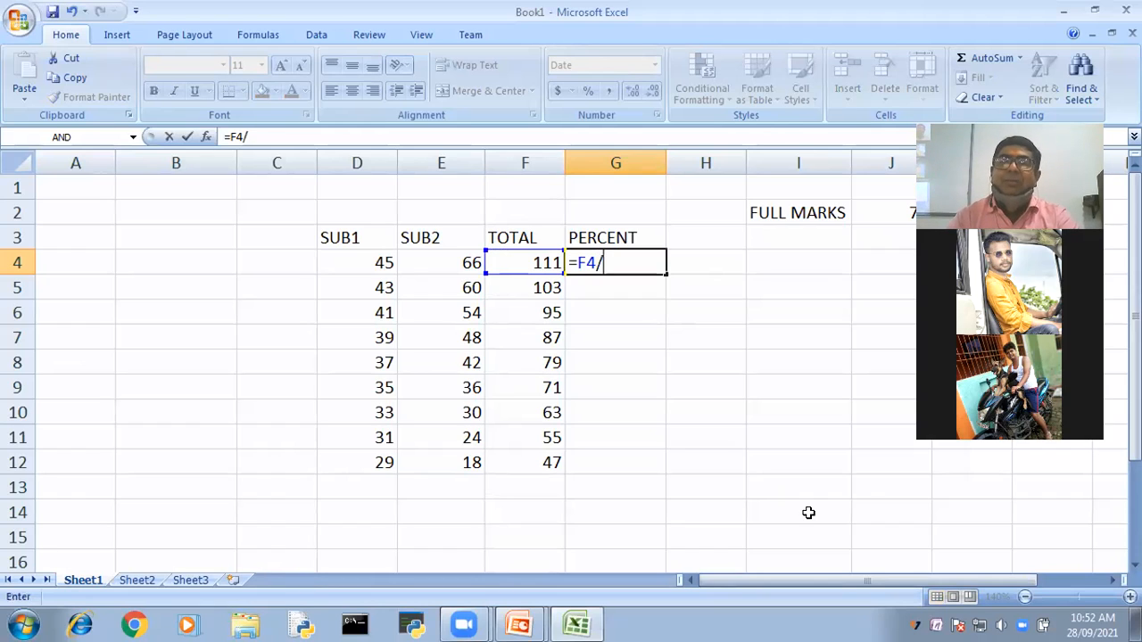
left_click(890, 203)
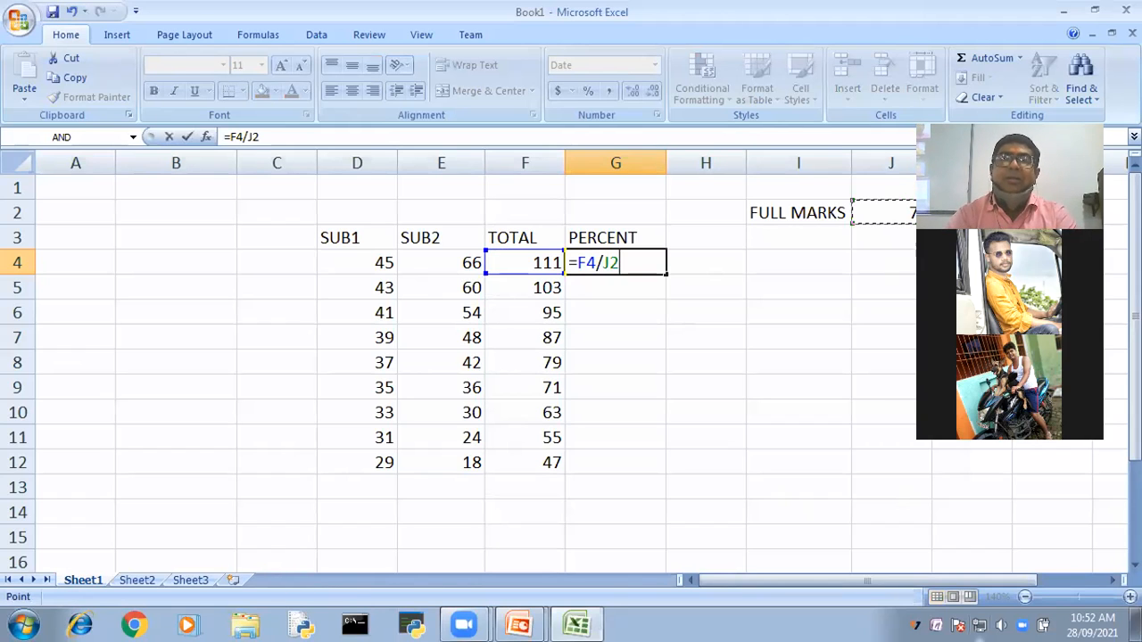
key("Return")
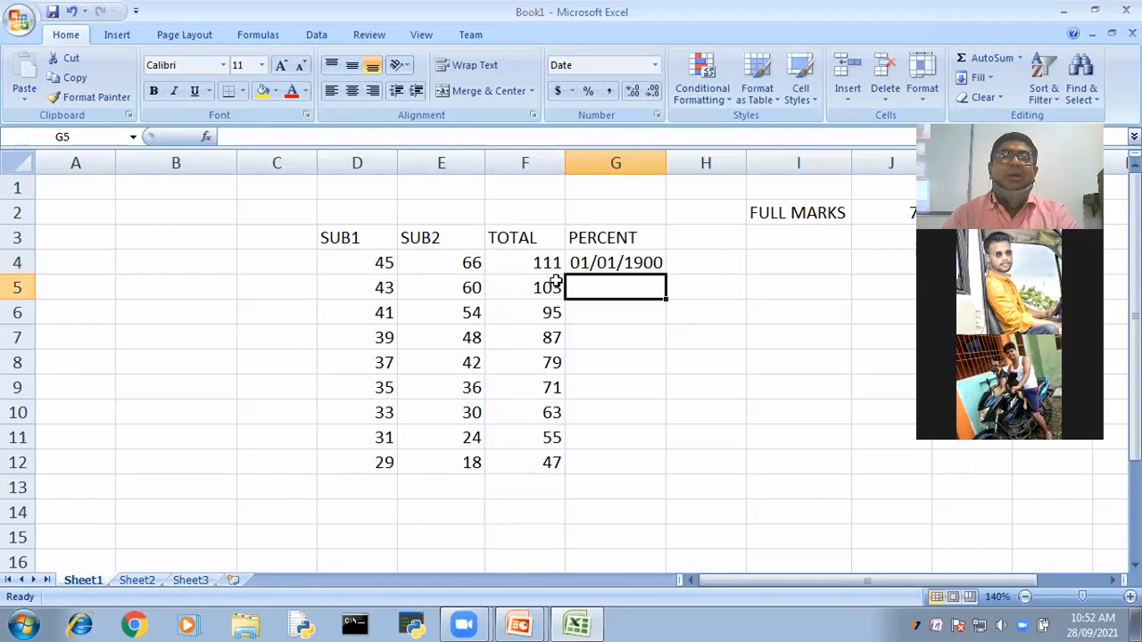
Enter the formula =F4/J2 in H4, using the empty cell beside the PERCENT column with General number format.
left_click(694, 263)
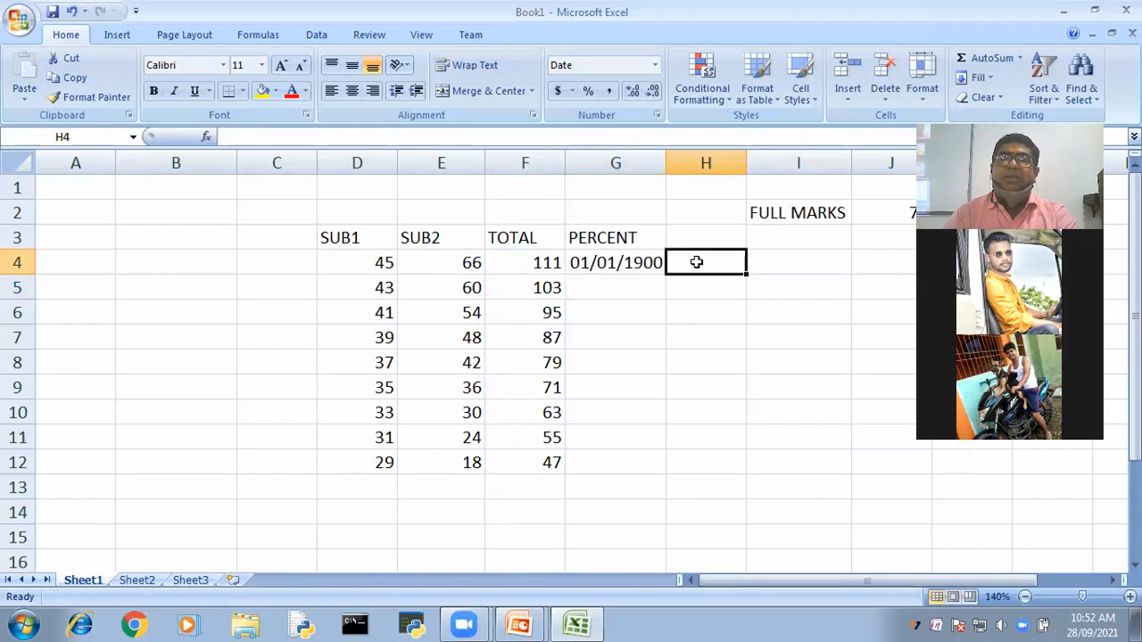
key("ctrl+semicolon")
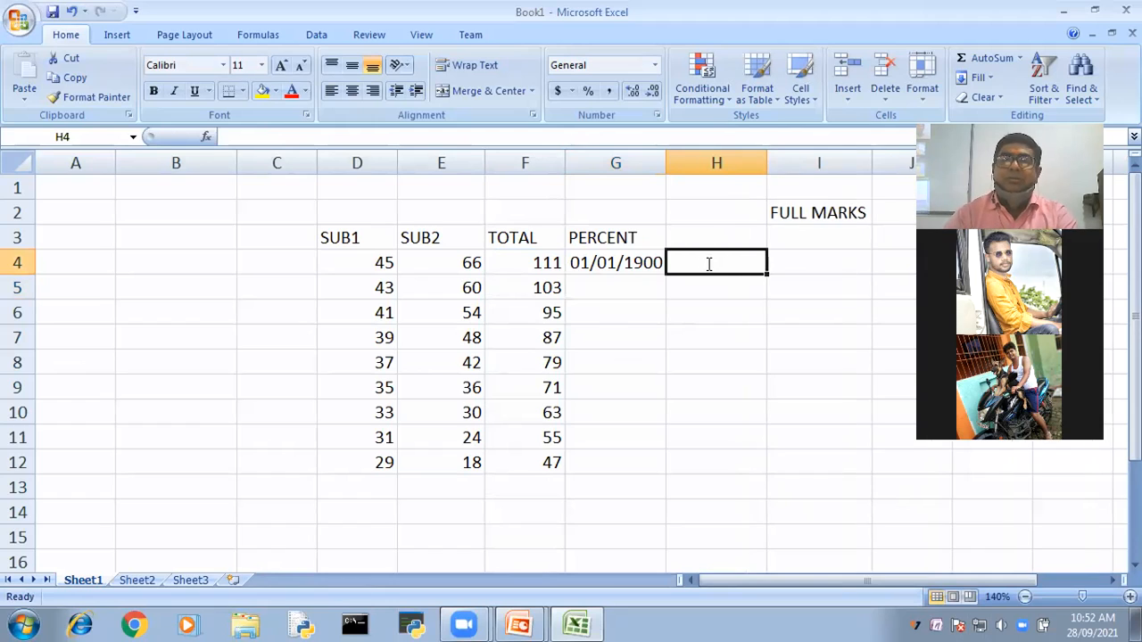
type("=")
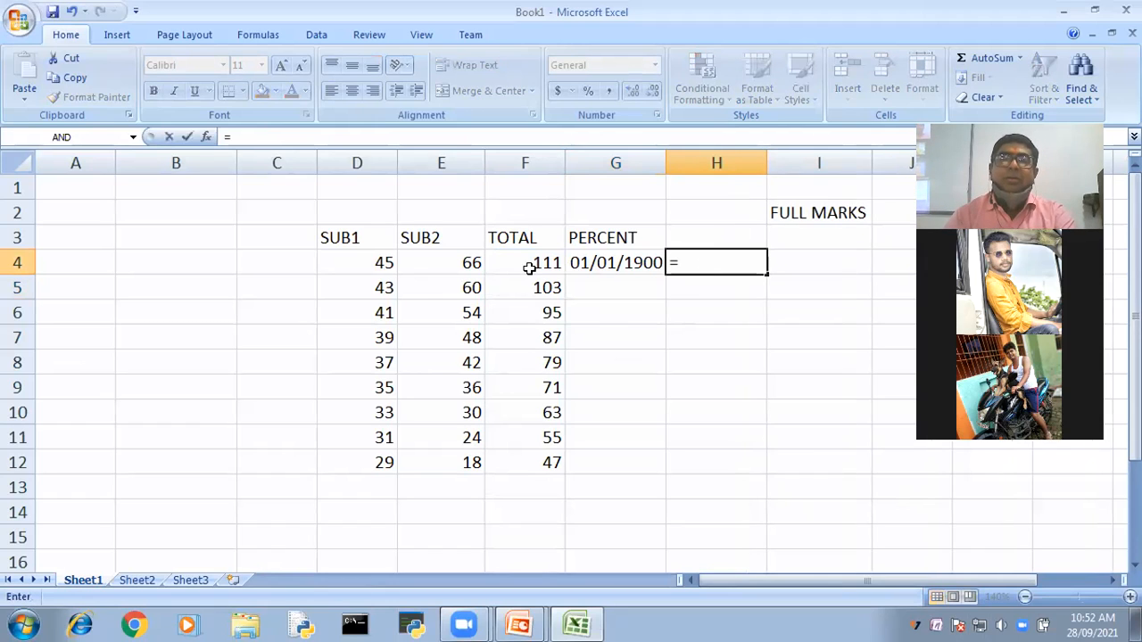
left_click(528, 263)
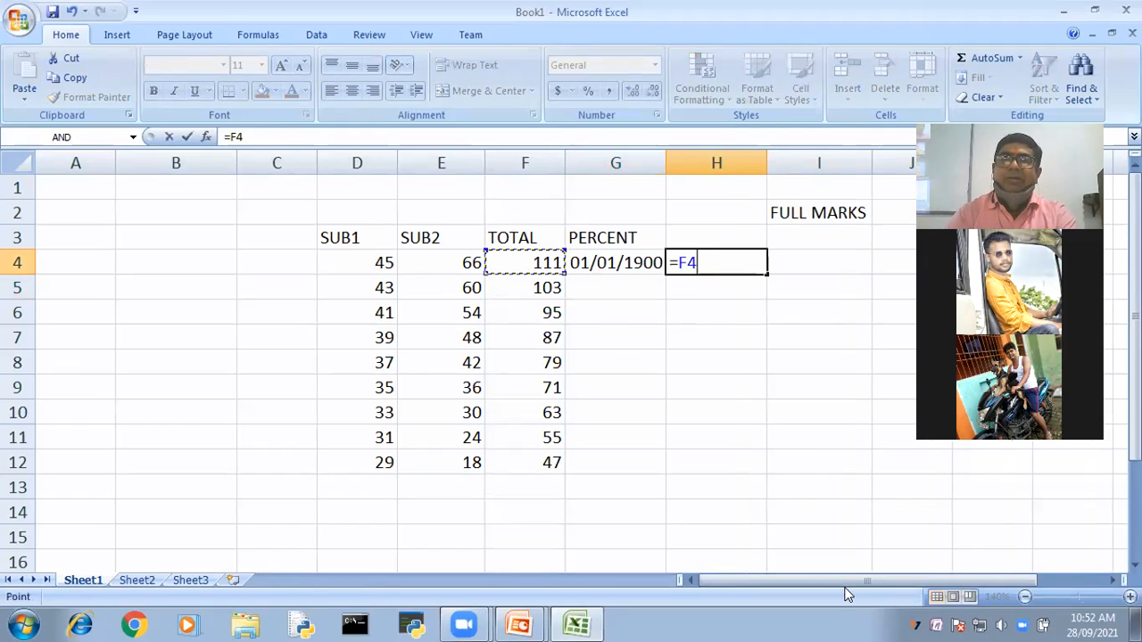
type("/")
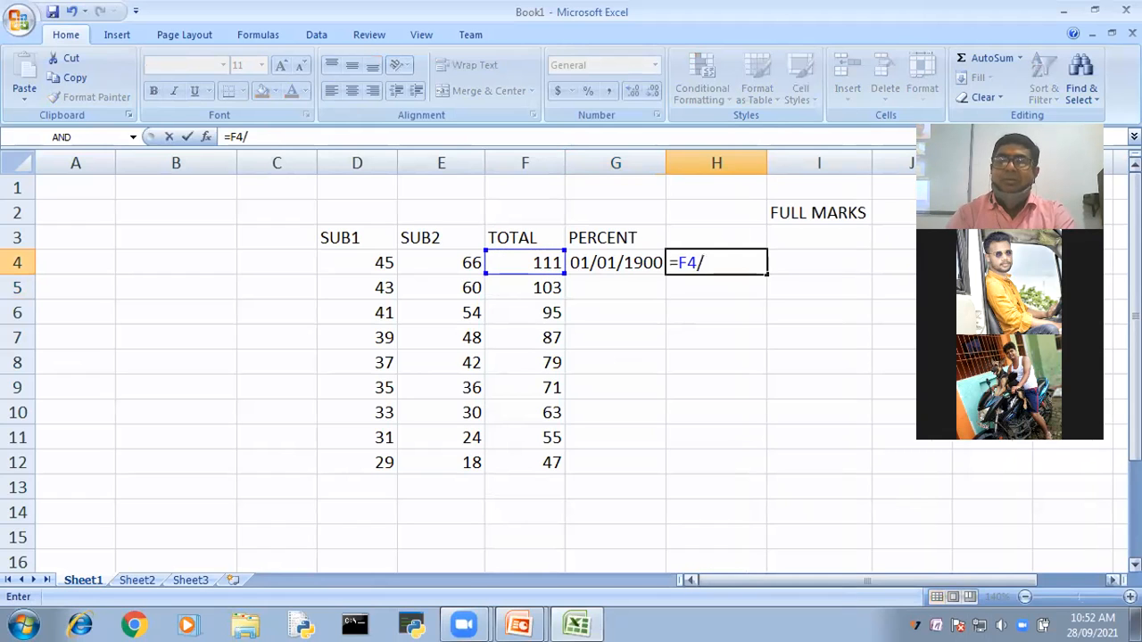
type("75")
key("Return")
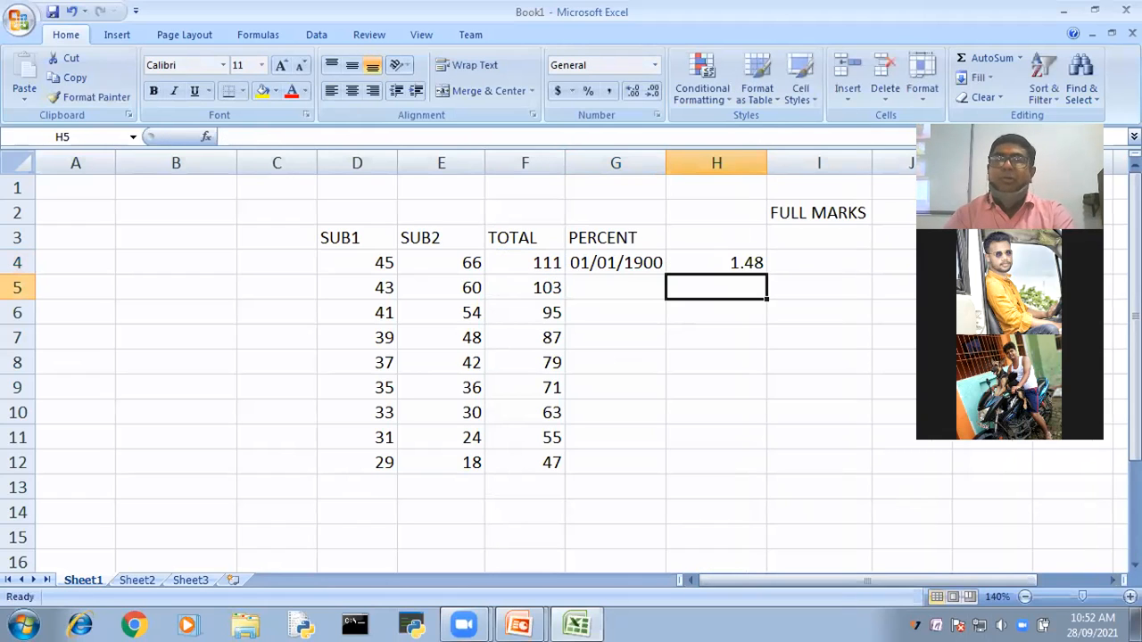
Extend the H4 formula to =F4/(J2*2) *100 so it divides by the full marks of both subjects, and commit it.
double_click(723, 263)
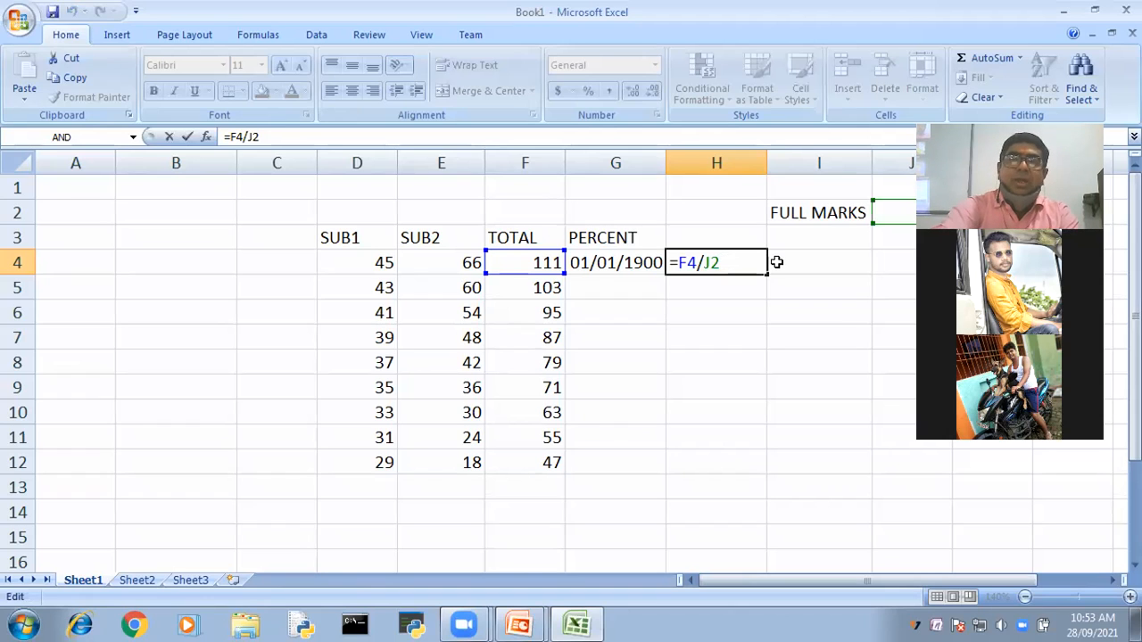
type("*")
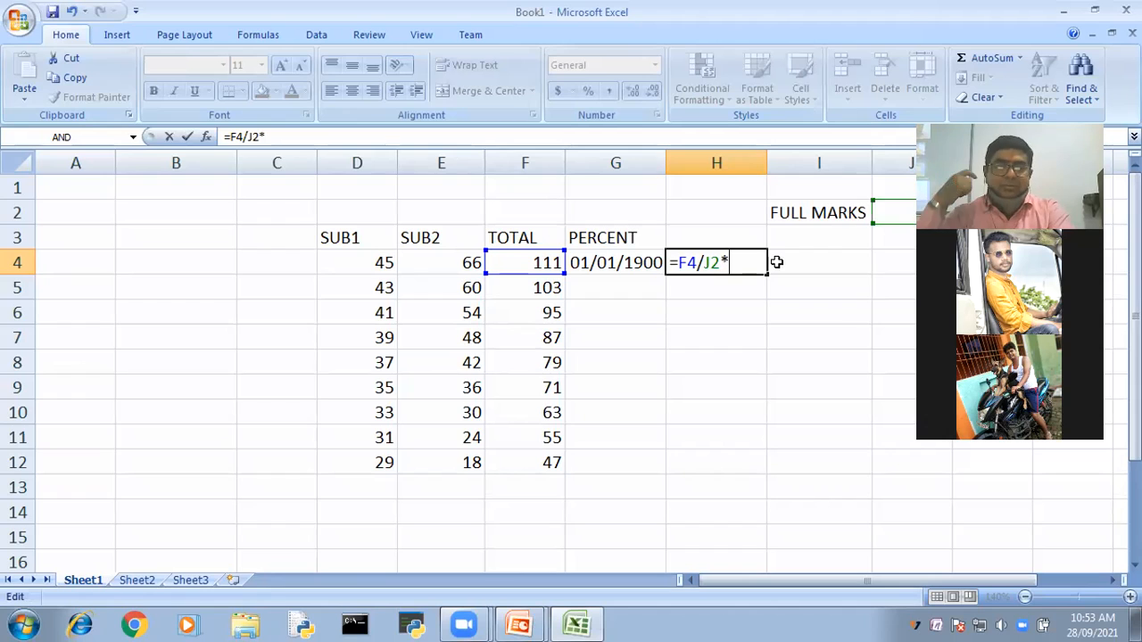
type("100")
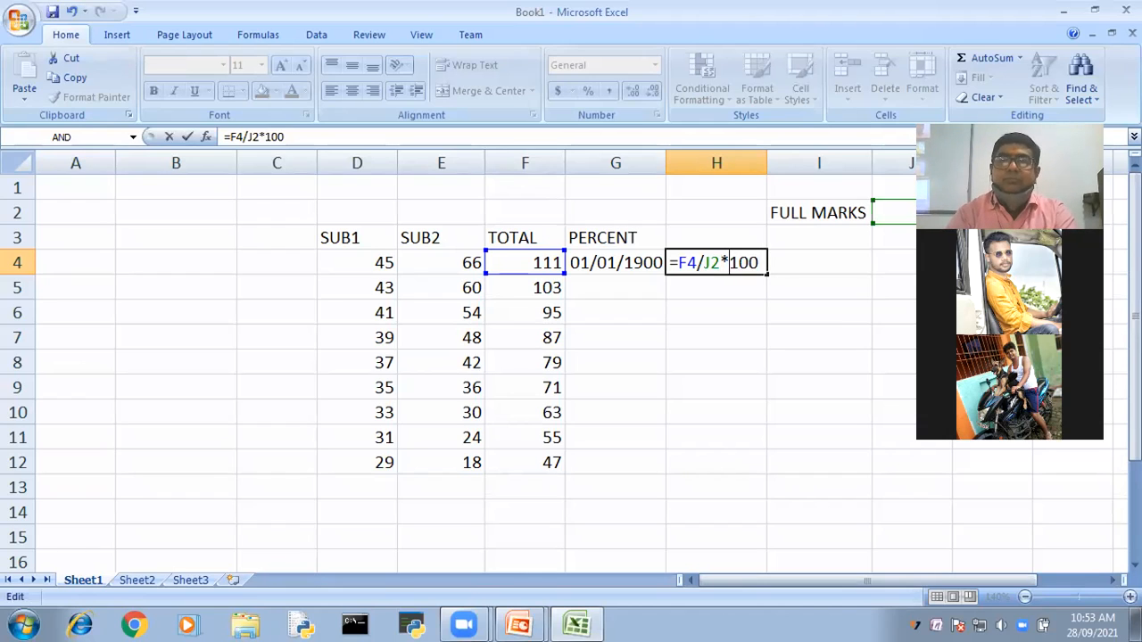
type("2")
key("Left")
key("Left")
key("Left")
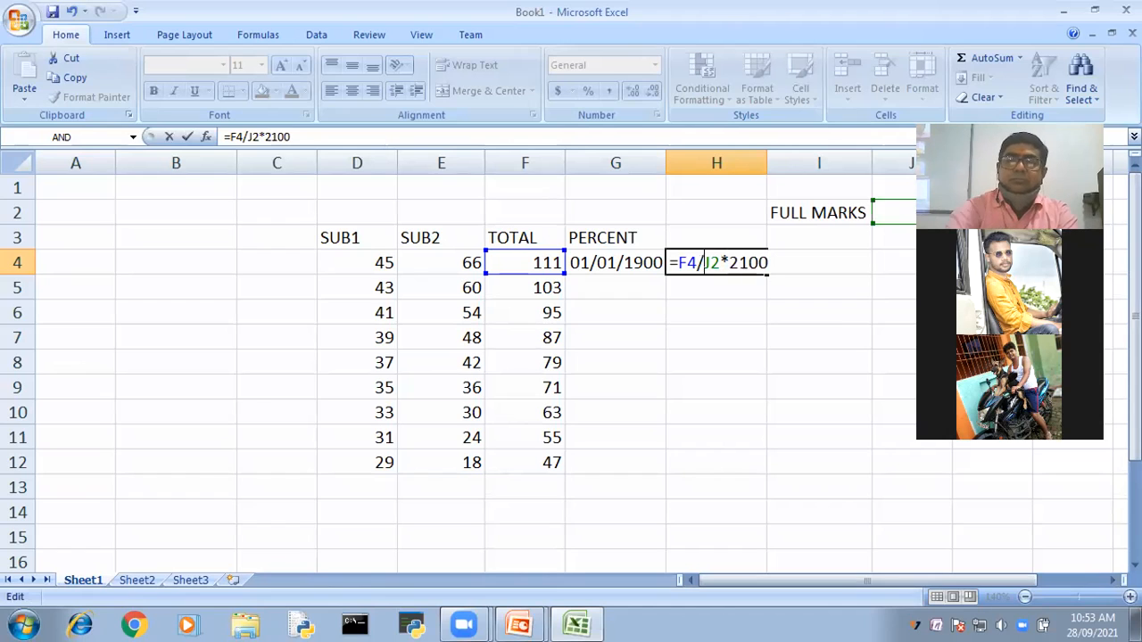
type("(")
key("Right")
key("Right")
key("Right")
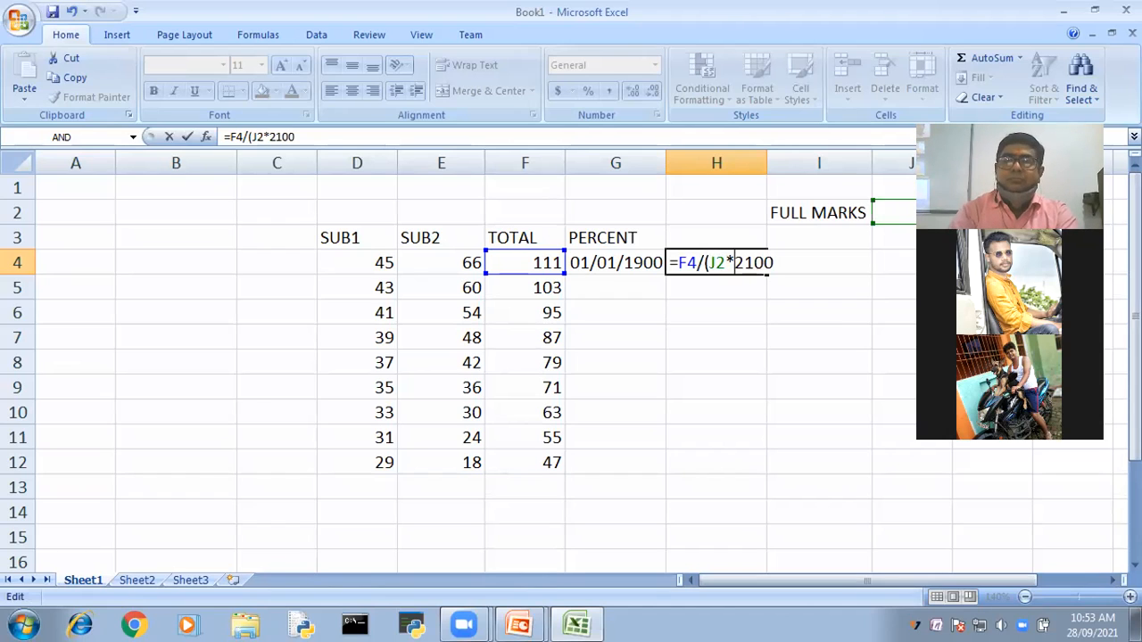
type(")")
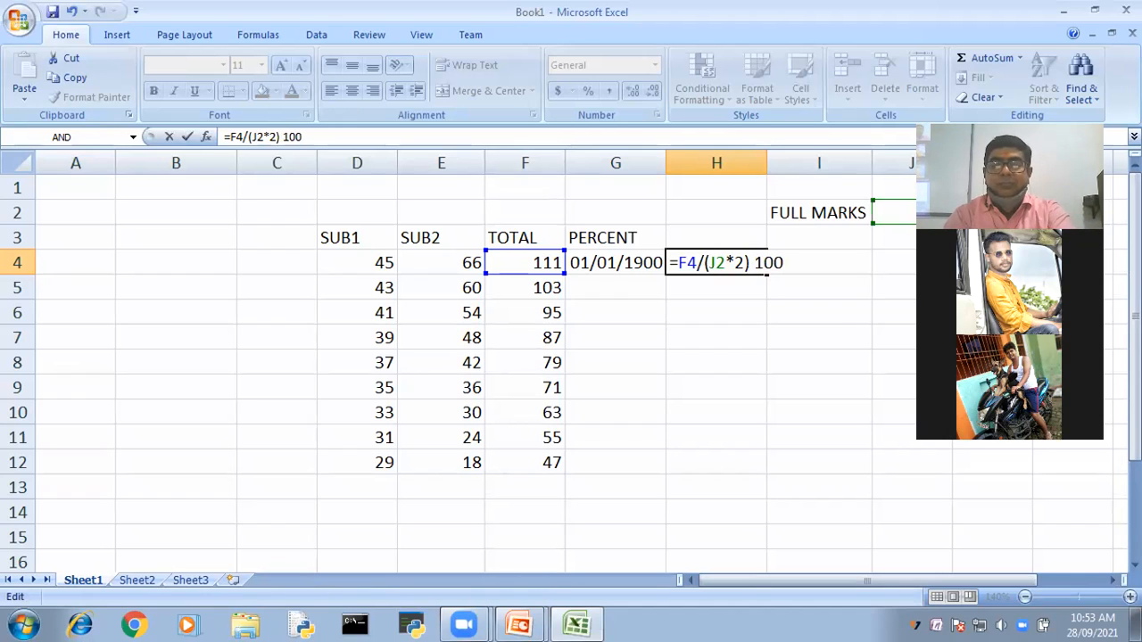
type(" *")
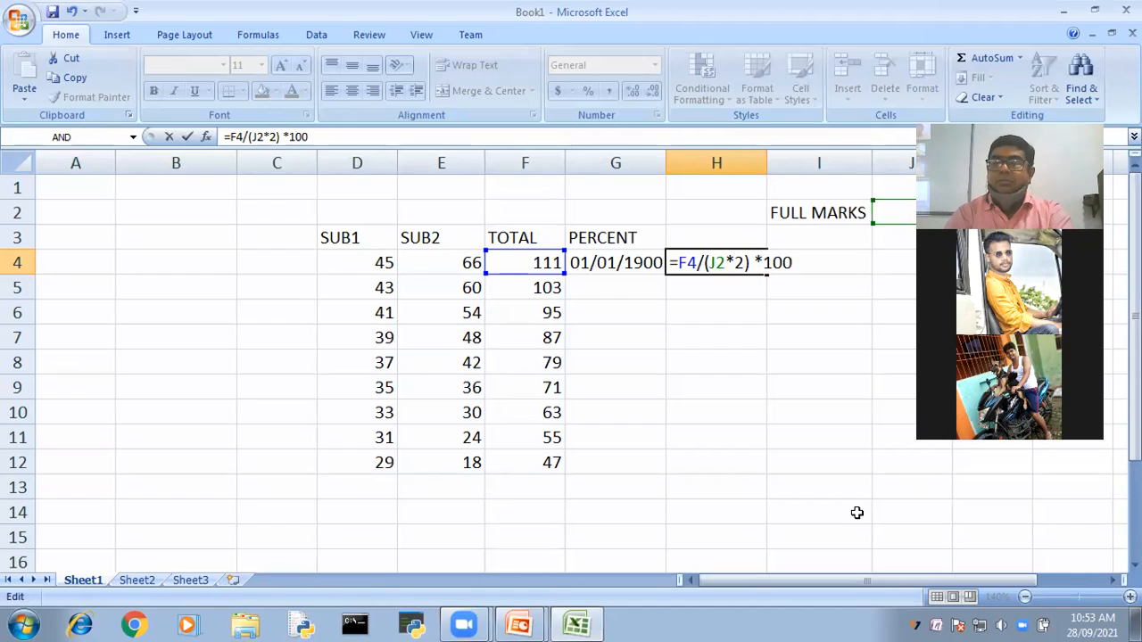
key("Return")
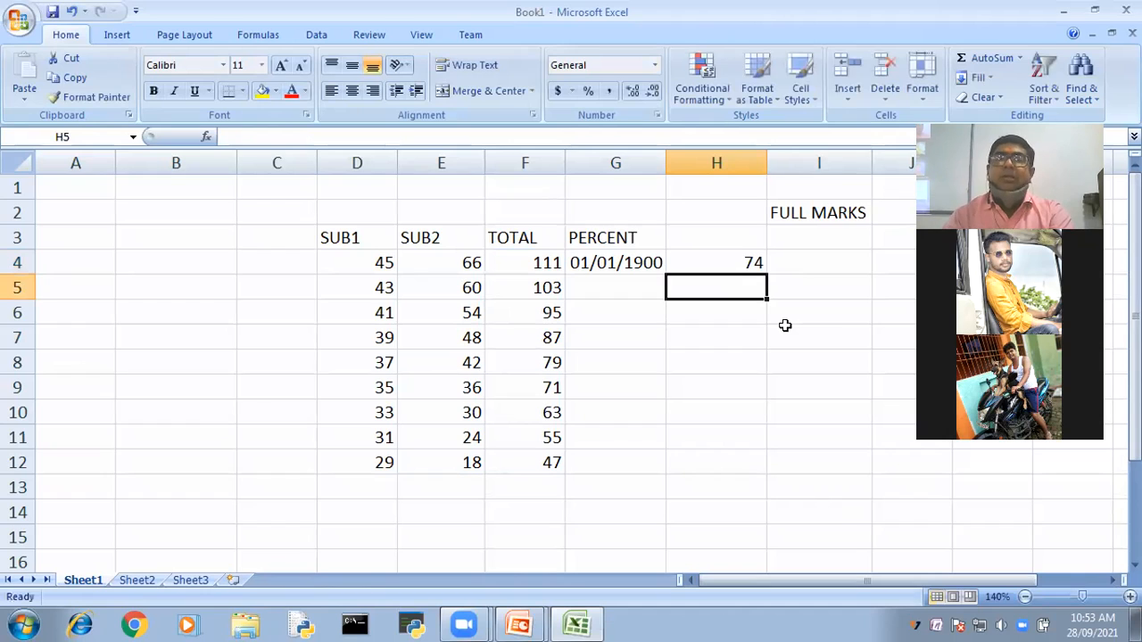
Clear the date-formatted result from G4 under PERCENT.
key("Up")
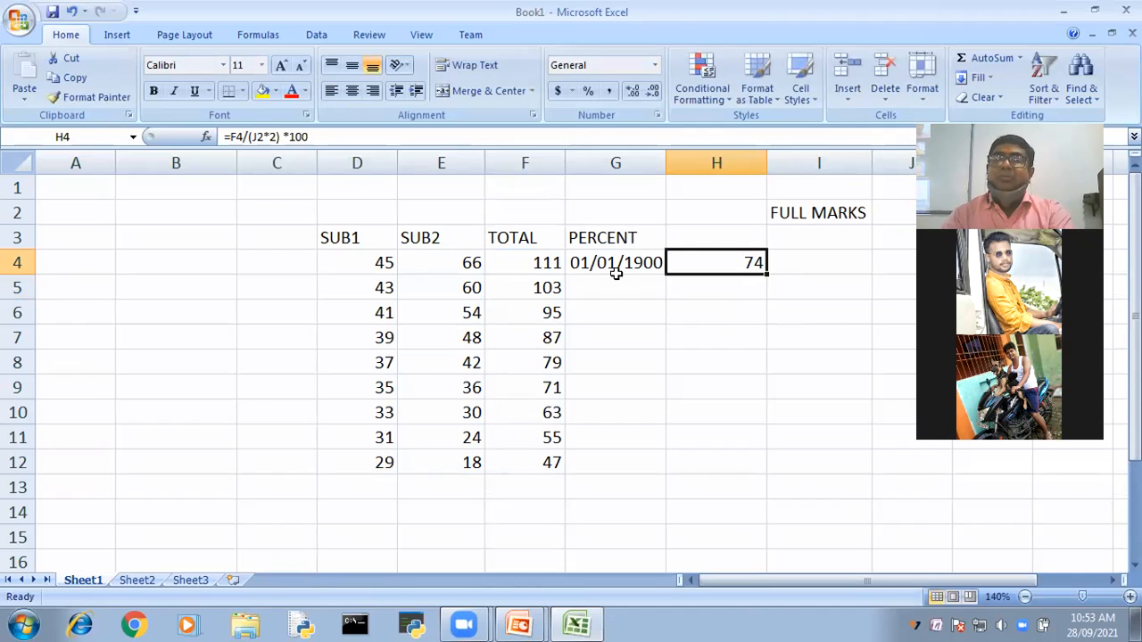
left_click(610, 262)
key("Delete")
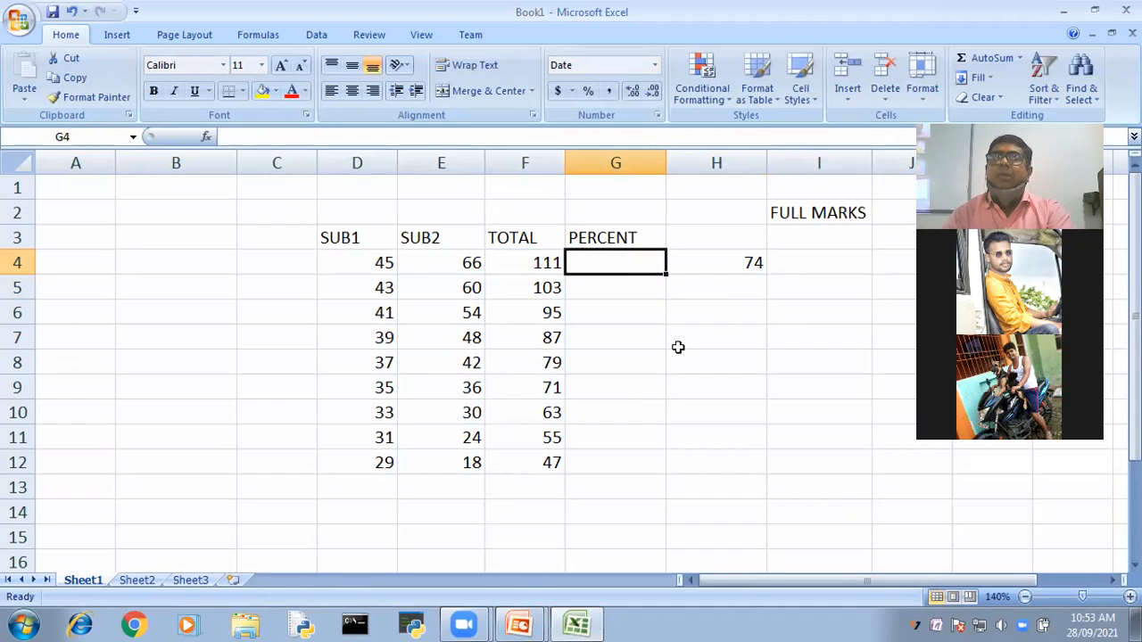
Enter 111/150 in B3 as a worked illustration of the first student's marks fraction.
double_click(717, 263)
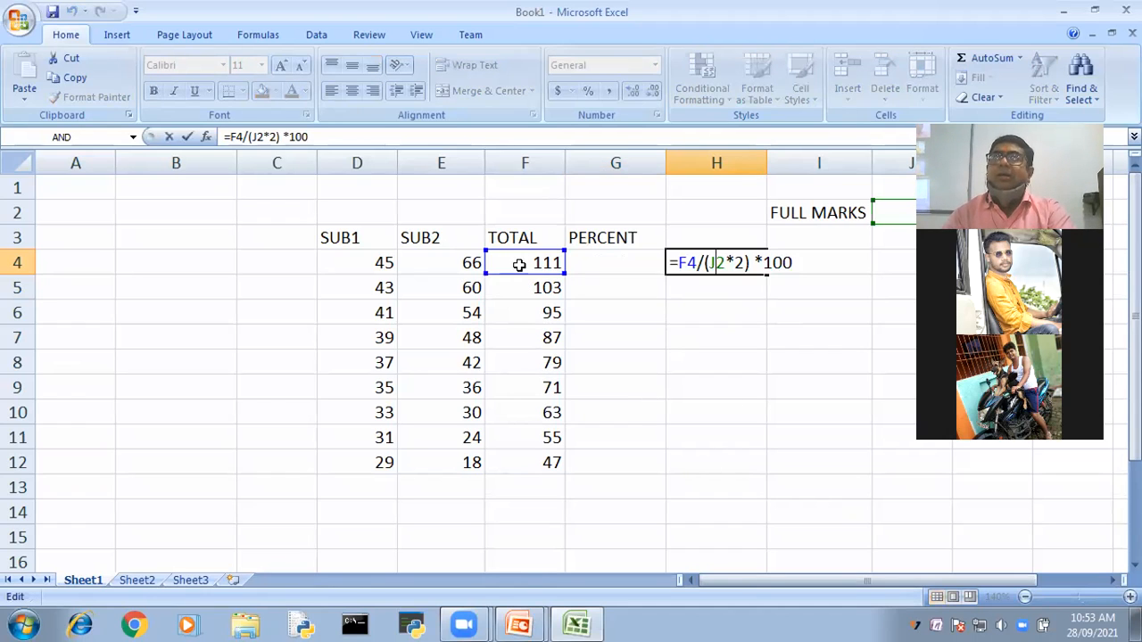
left_click(150, 237)
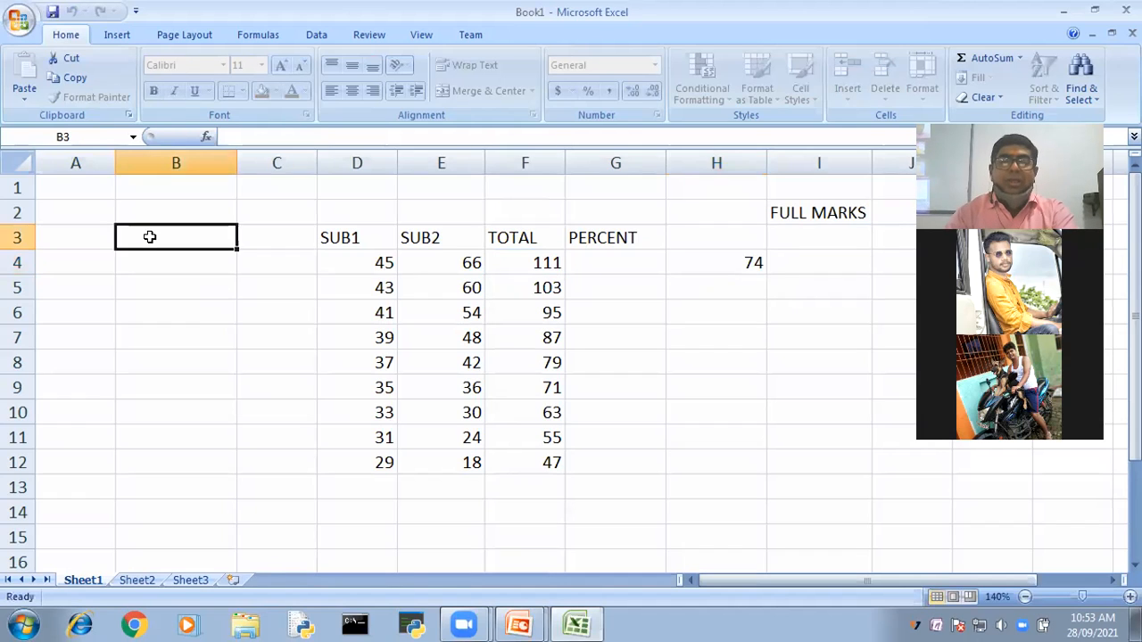
type("111")
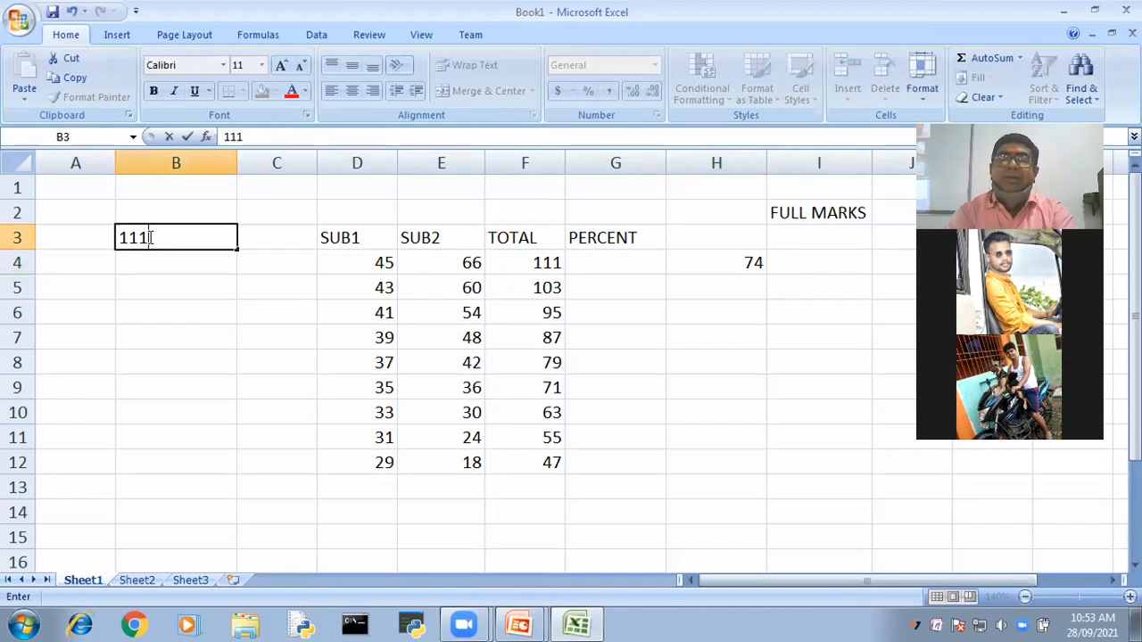
type("/")
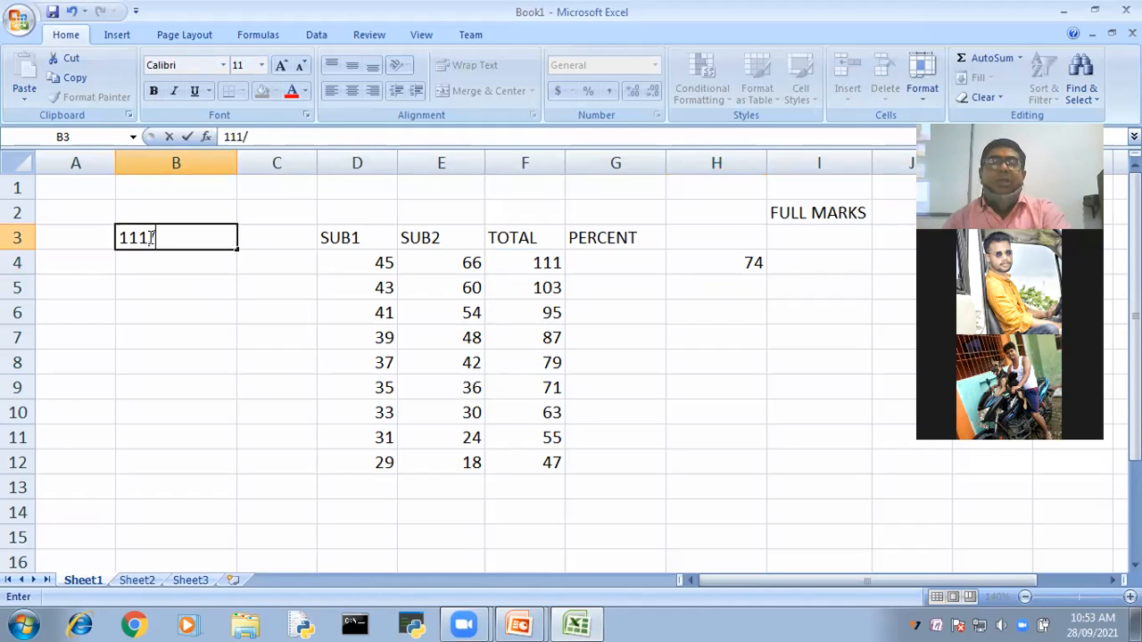
type("1")
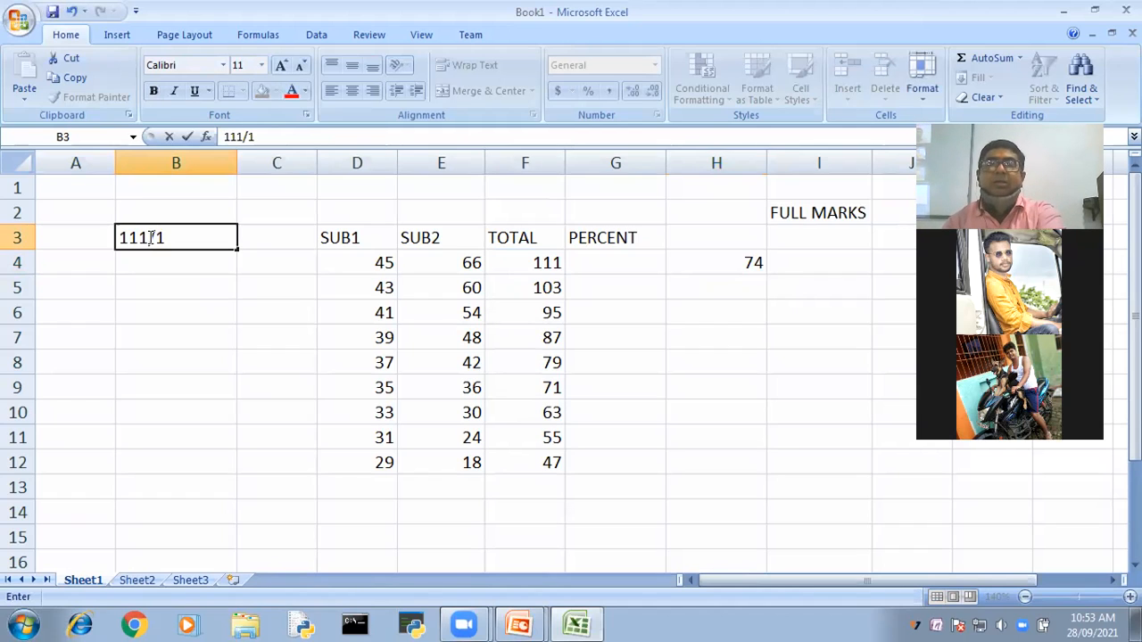
type("50")
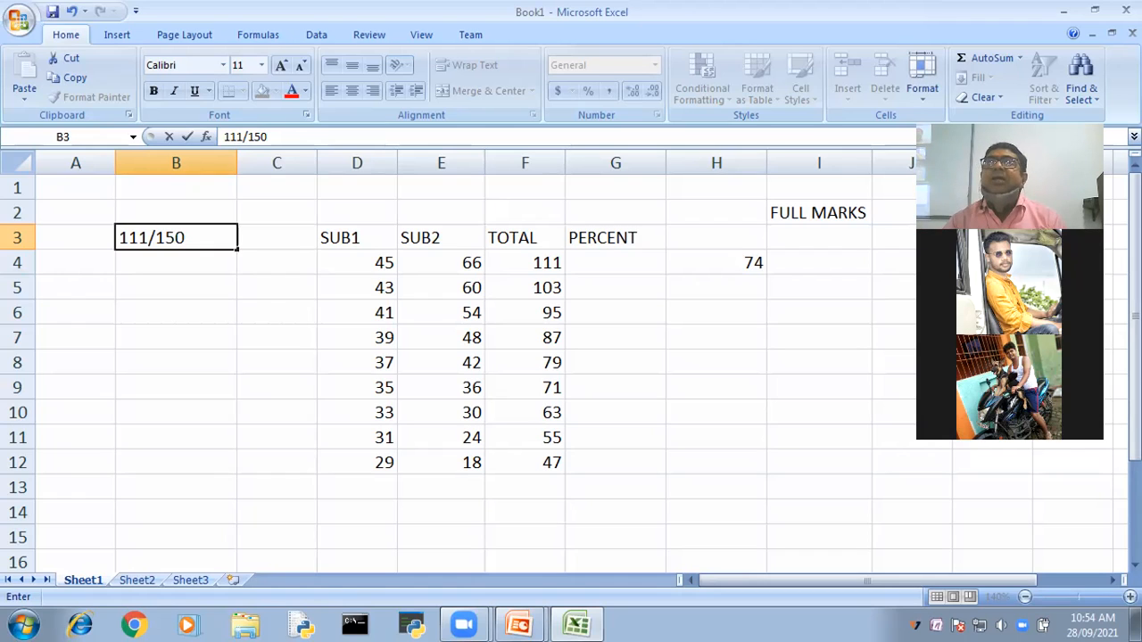
left_click(925, 213)
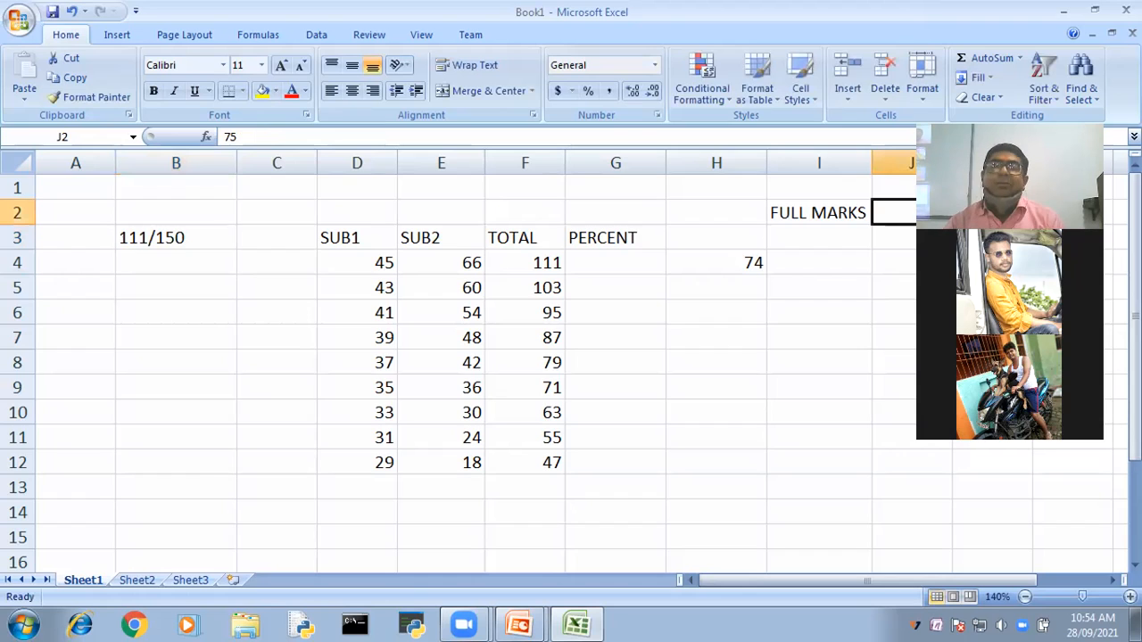
Remove the existing percentage formula from H4, leaving the cell empty.
left_click(752, 261)
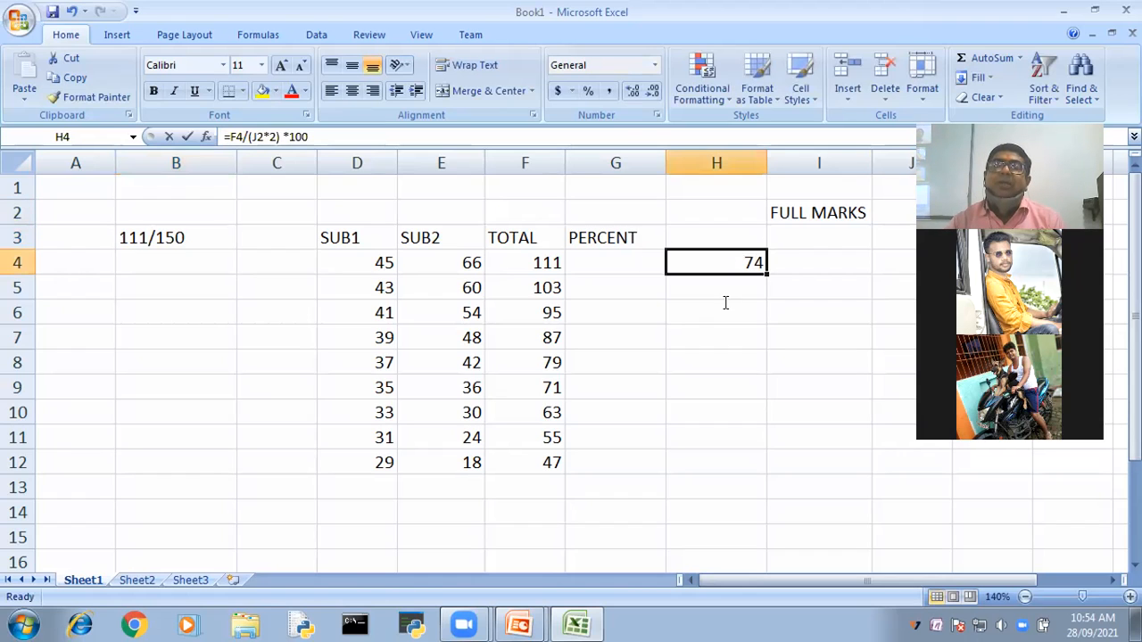
double_click(719, 257)
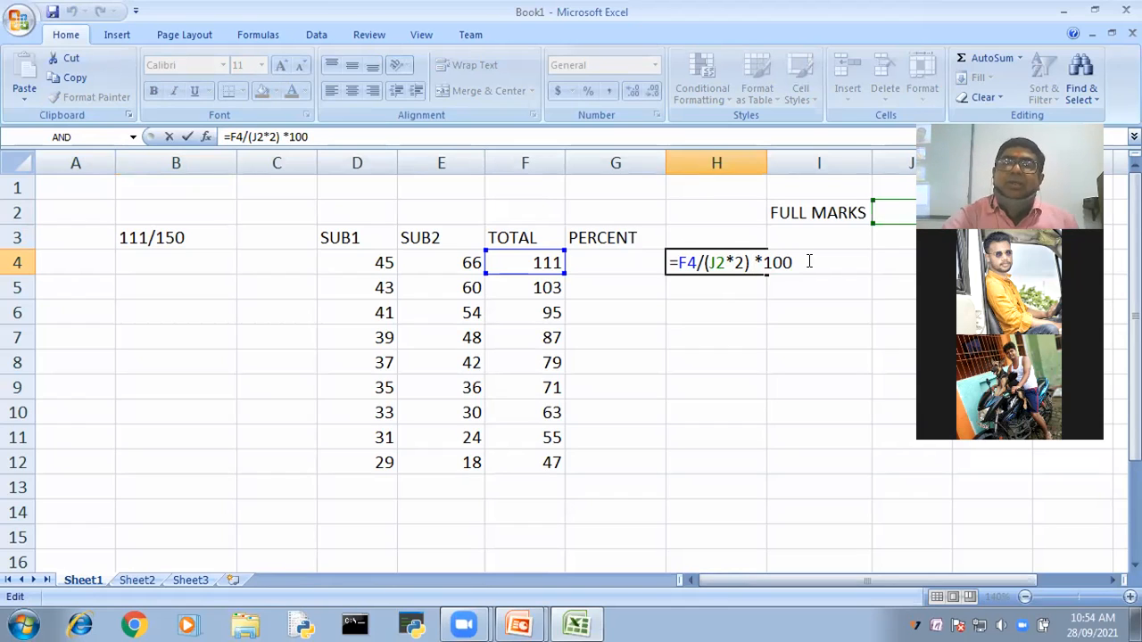
key("BackSpace")
key("BackSpace")
key("BackSpace")
key("BackSpace")
key("BackSpace")
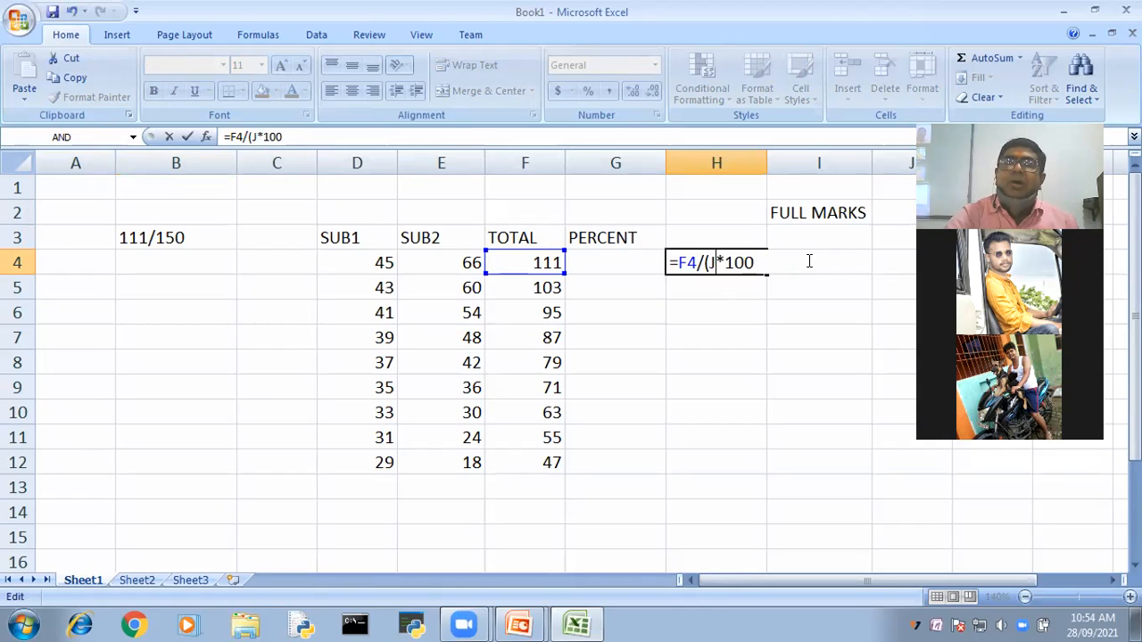
key("BackSpace")
key("BackSpace")
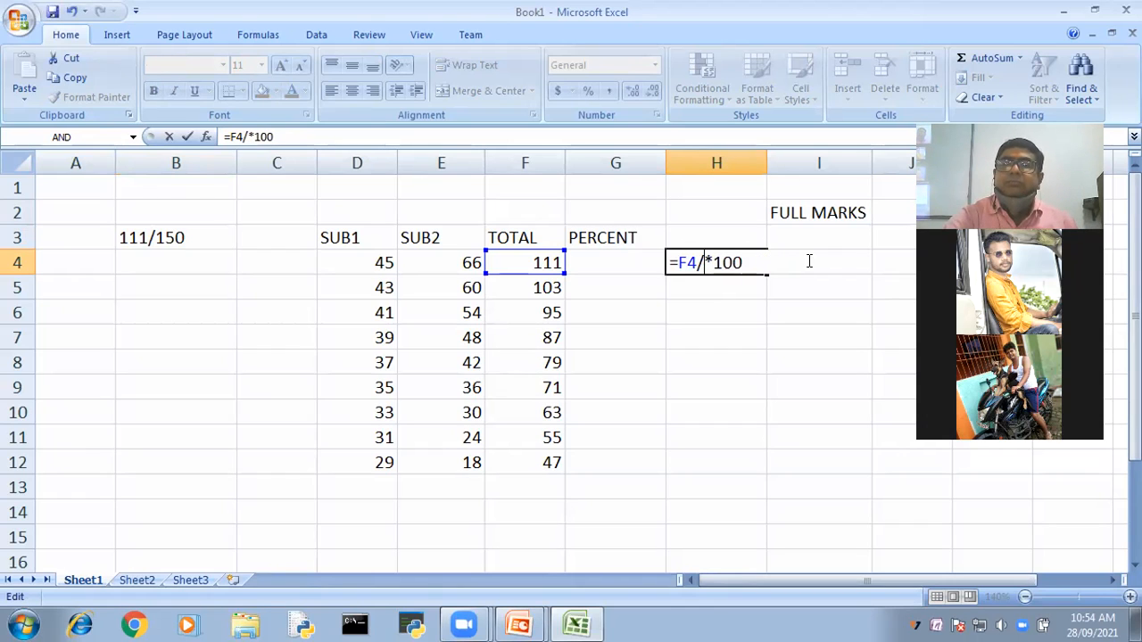
key("Delete")
key("Delete")
key("Delete")
key("Delete")
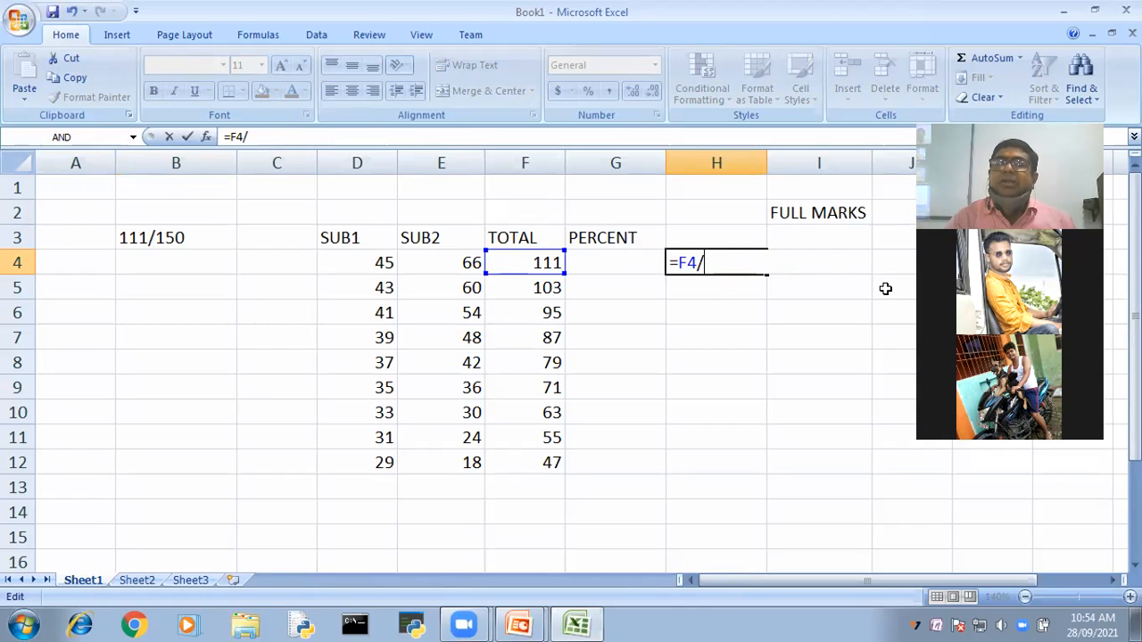
key("Escape")
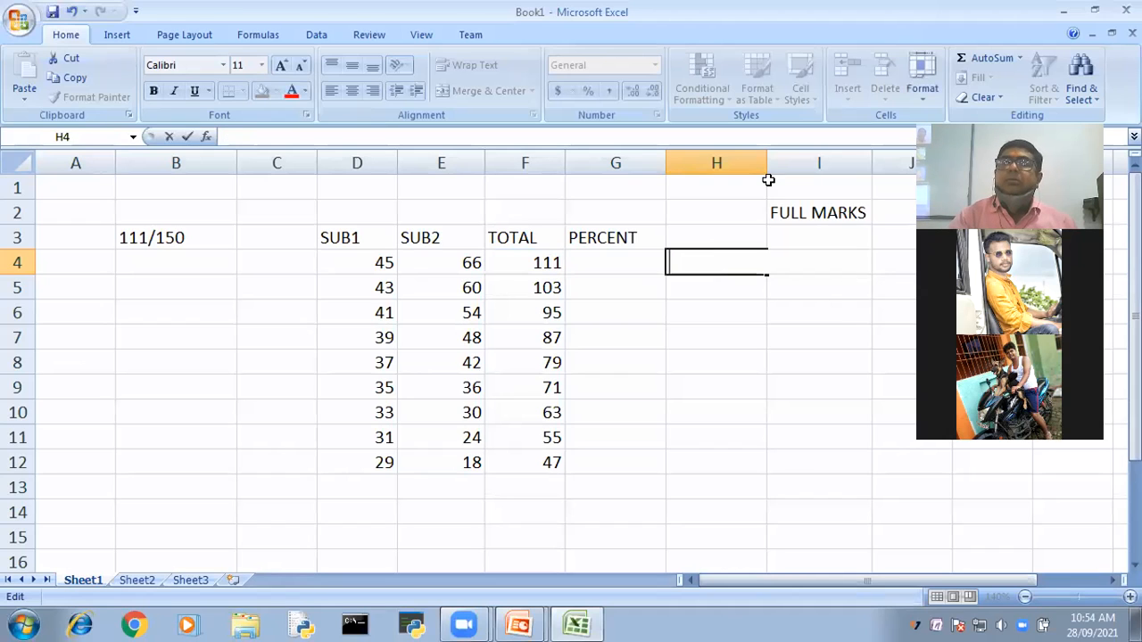
Set the full marks value in J2 to 150.
left_click(895, 214)
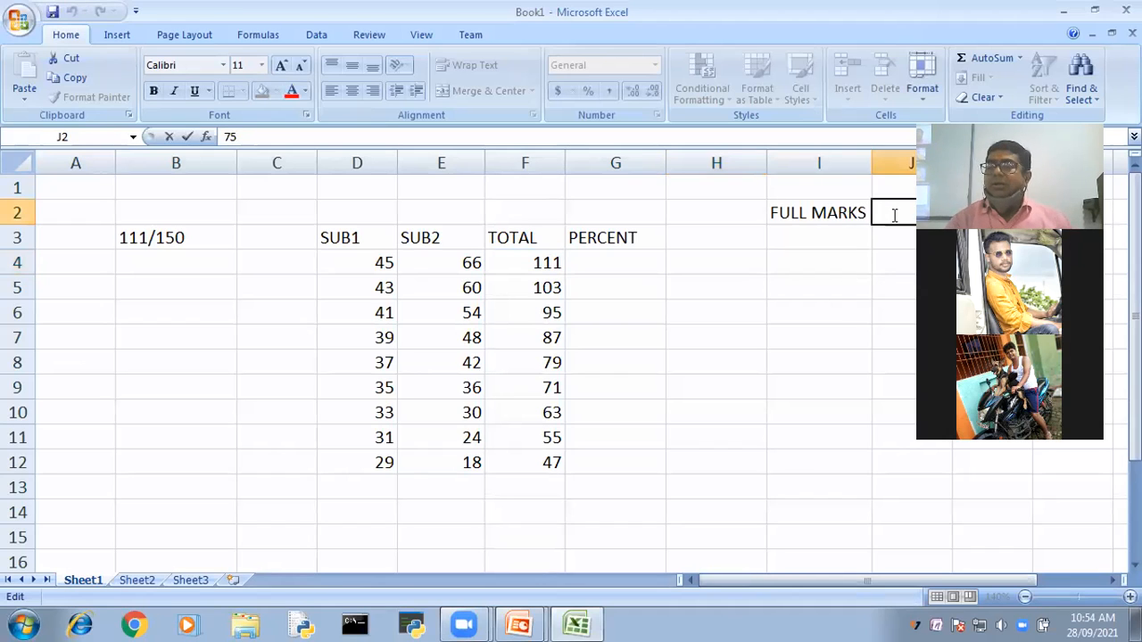
key("BackSpace")
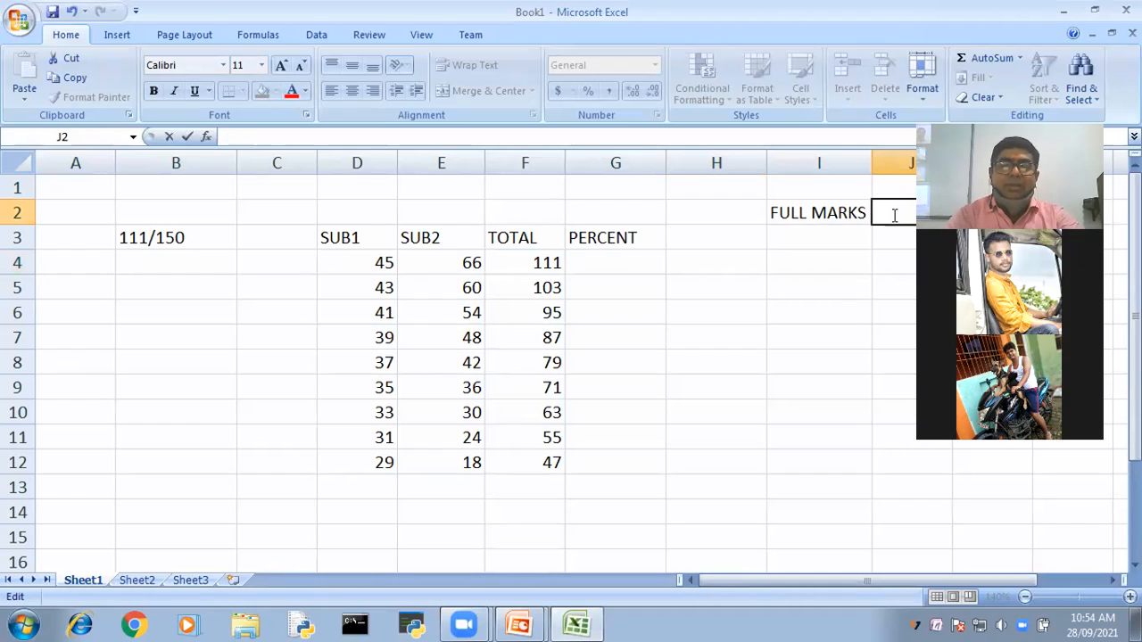
type("150")
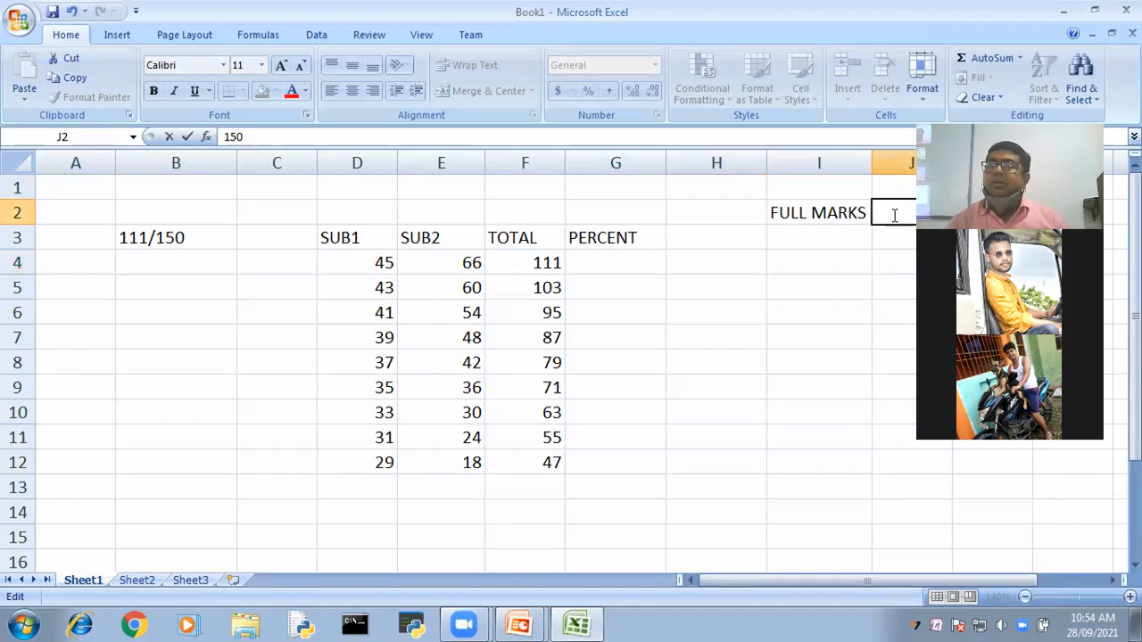
left_click(691, 259)
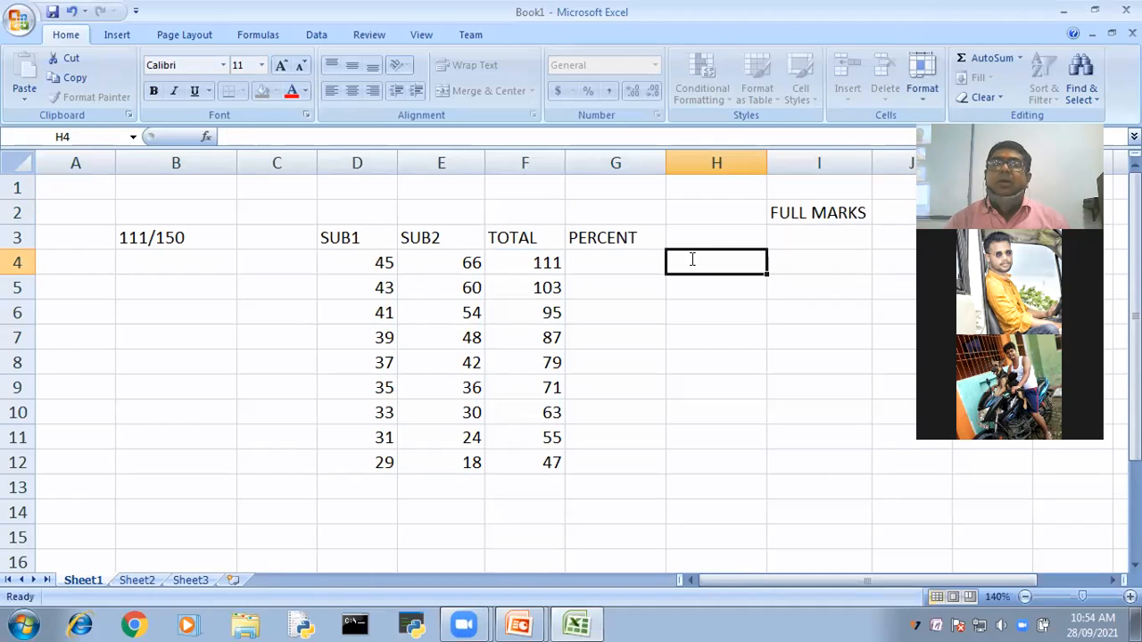
Enter the percentage formula =F4*100/J2 in H4, referencing the first total and the full marks cell.
double_click(695, 257)
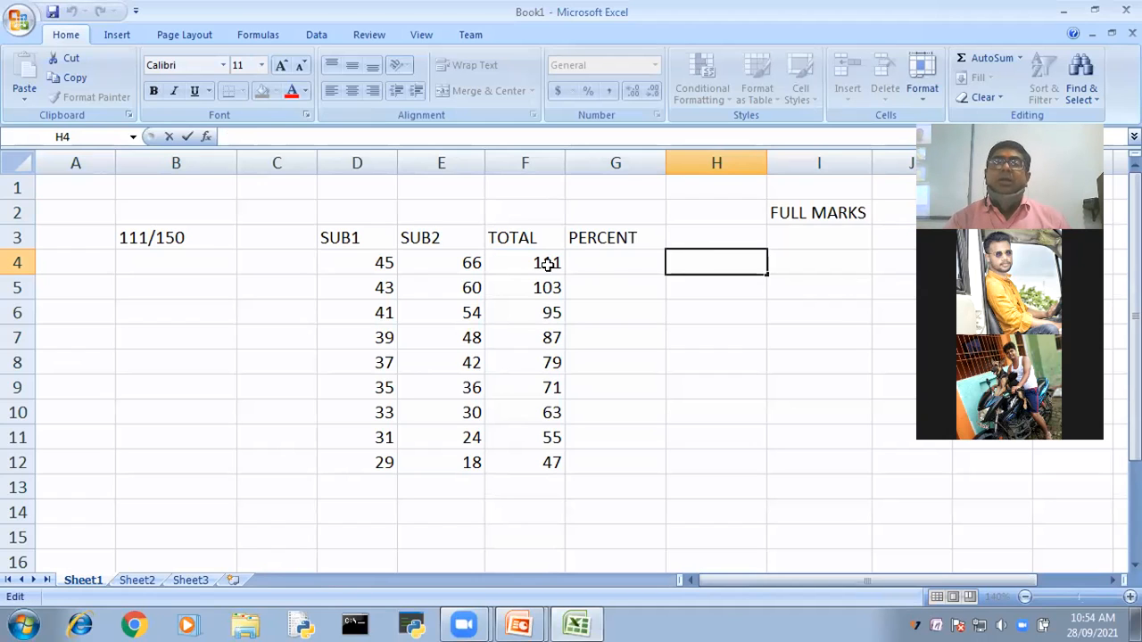
left_click(547, 264)
left_click(683, 265)
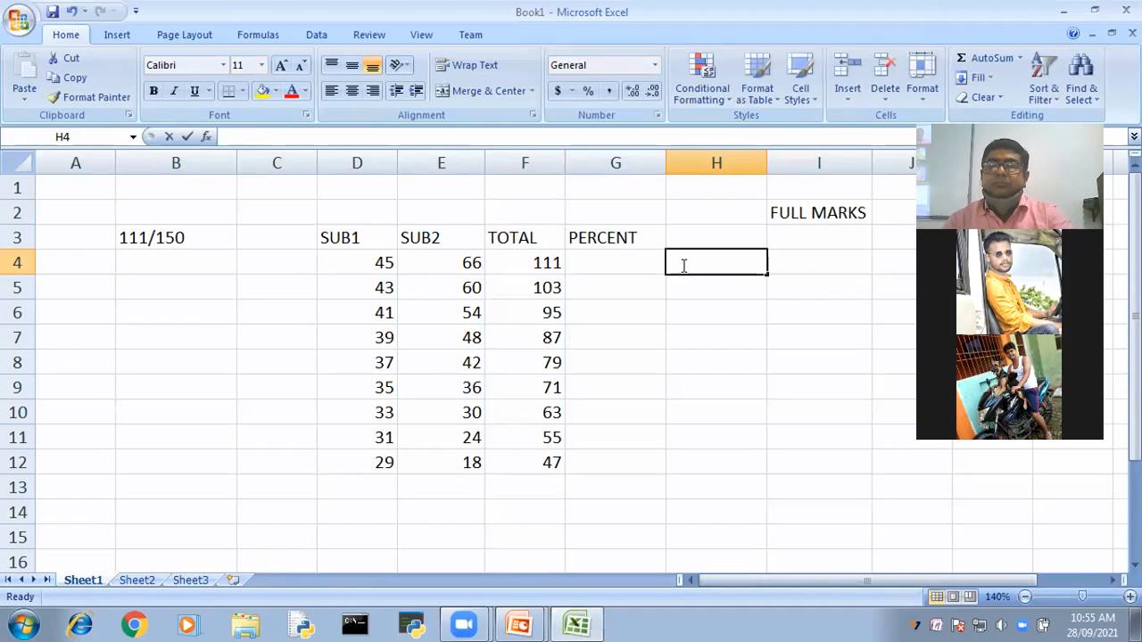
type("=")
left_click(522, 260)
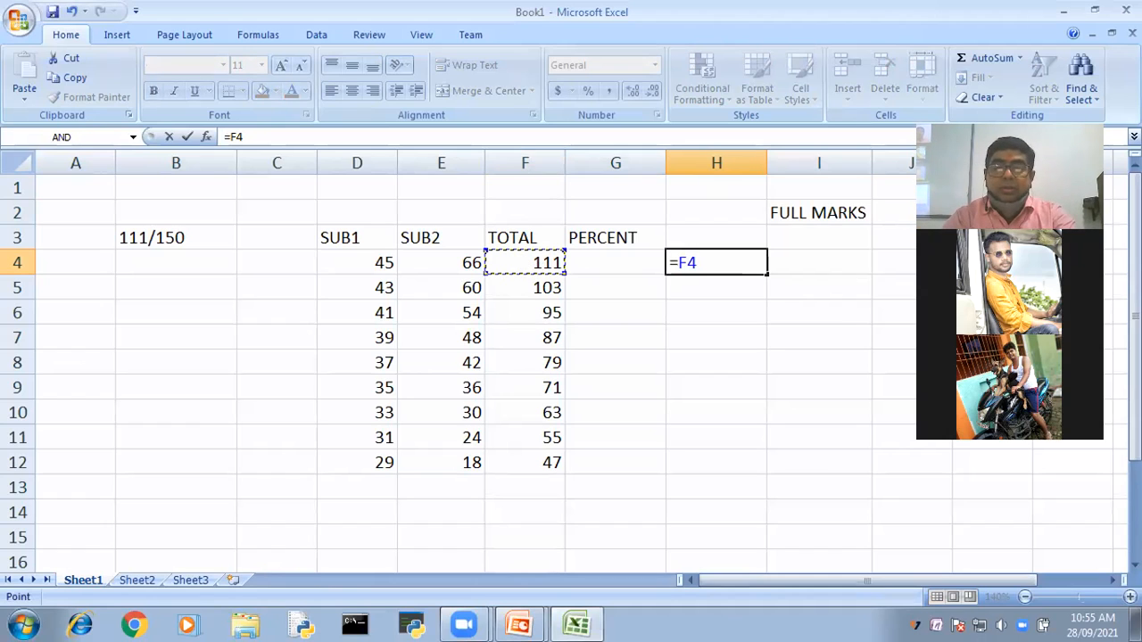
type("*")
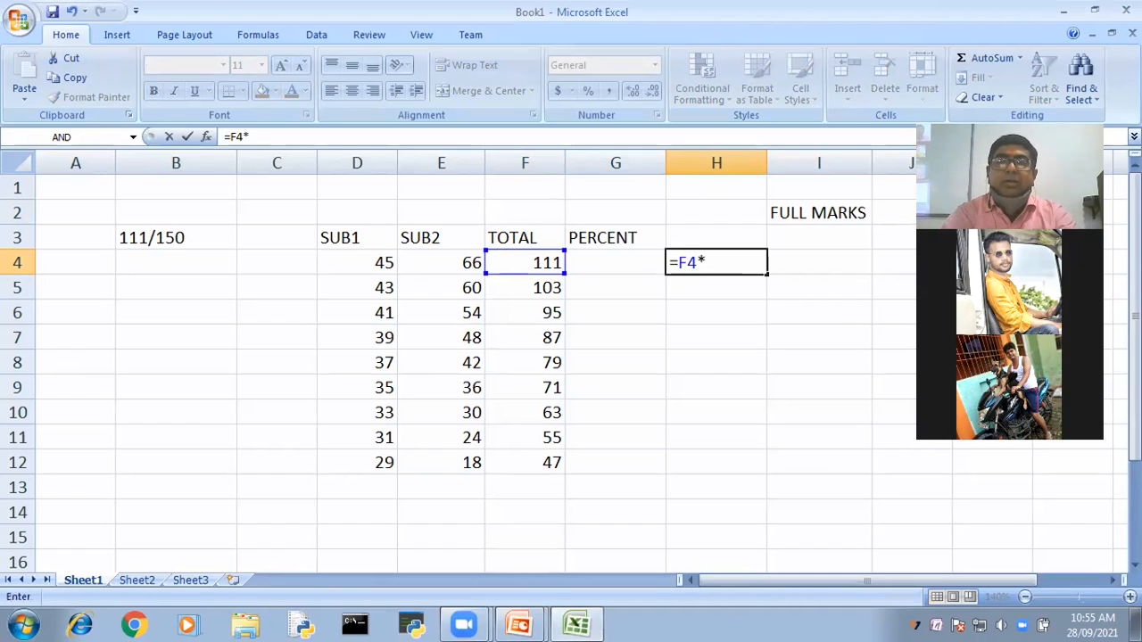
type("100/")
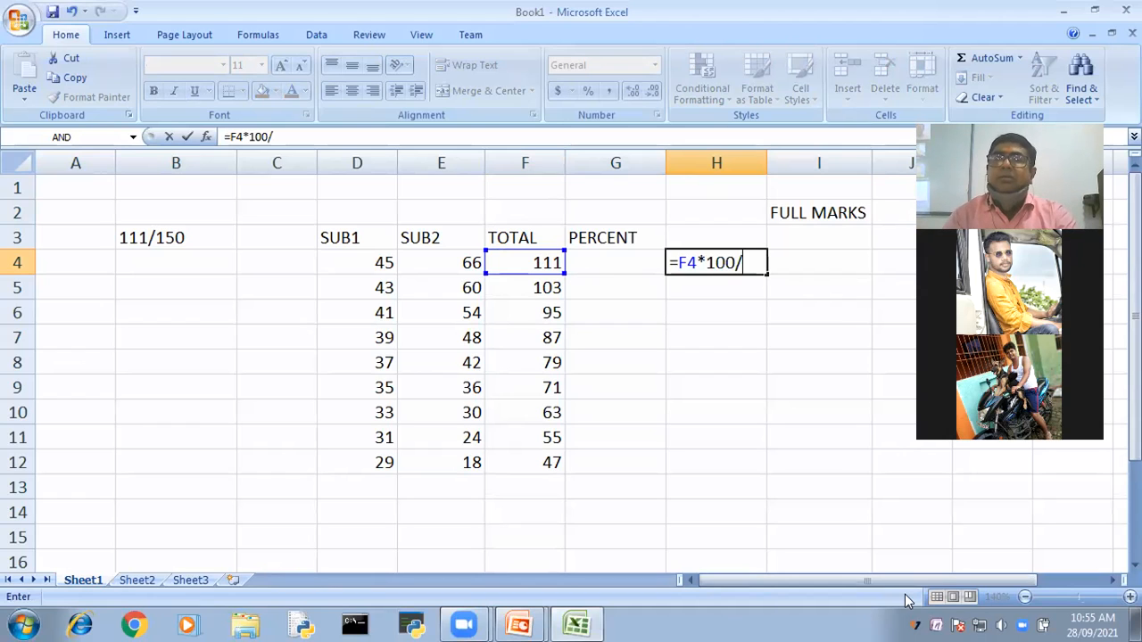
left_click(930, 213)
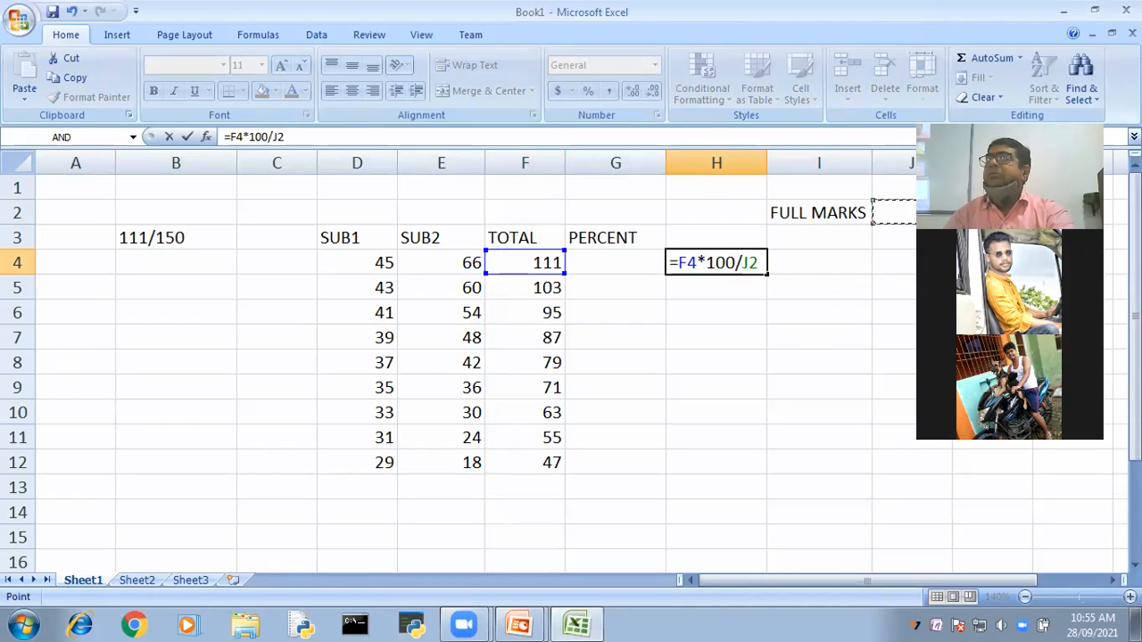
key("Return")
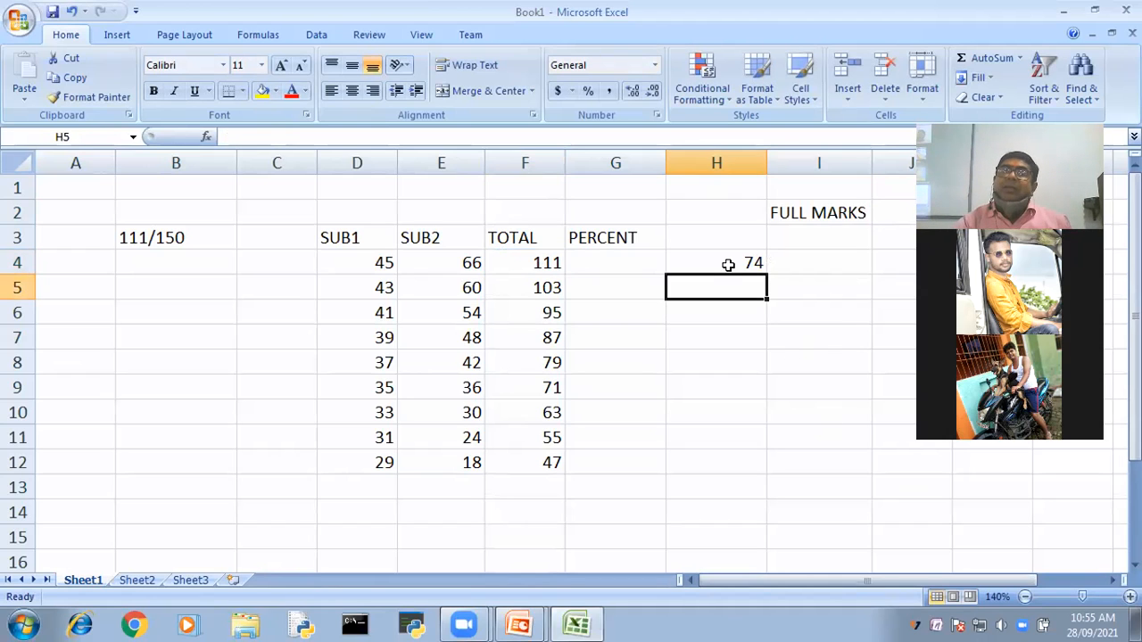
Try to fill the H4 formula with its relative J2 reference down through H12.
key("Up")
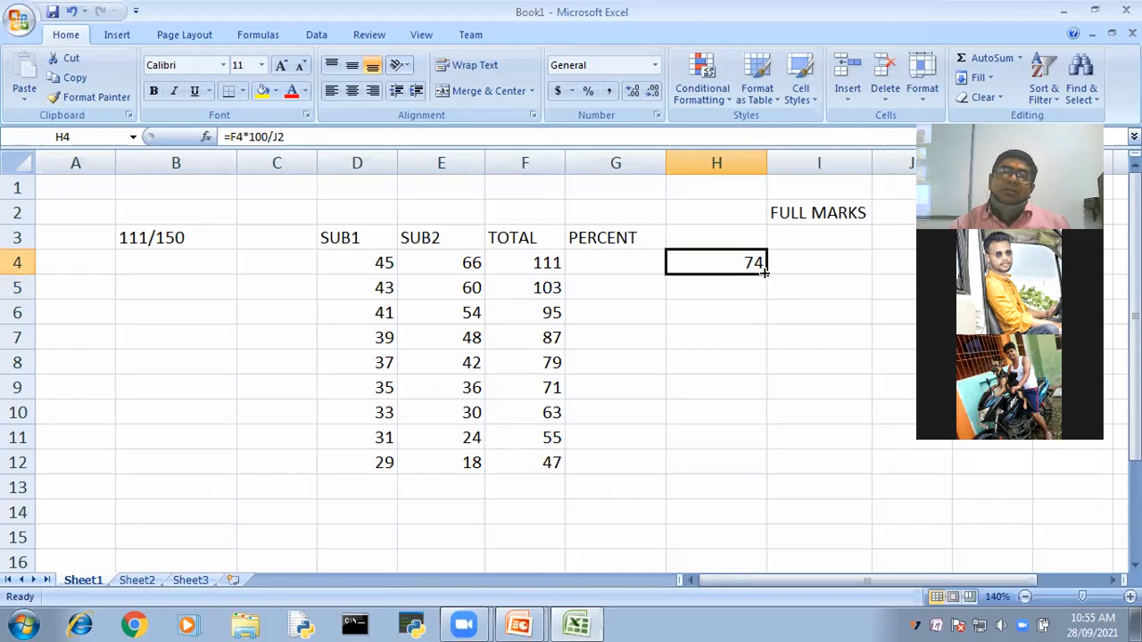
left_click_drag(765, 273, 764, 469)
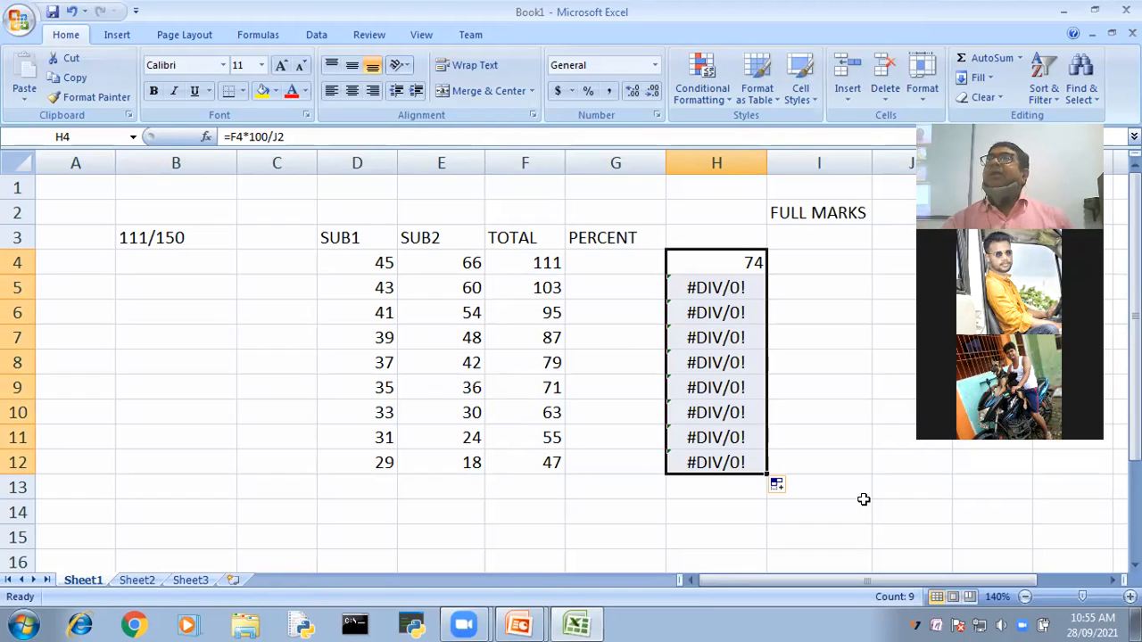
left_click(881, 409)
Compare the cell references in the H4 and H5 formulas and check the full marks cell J2.
double_click(685, 260)
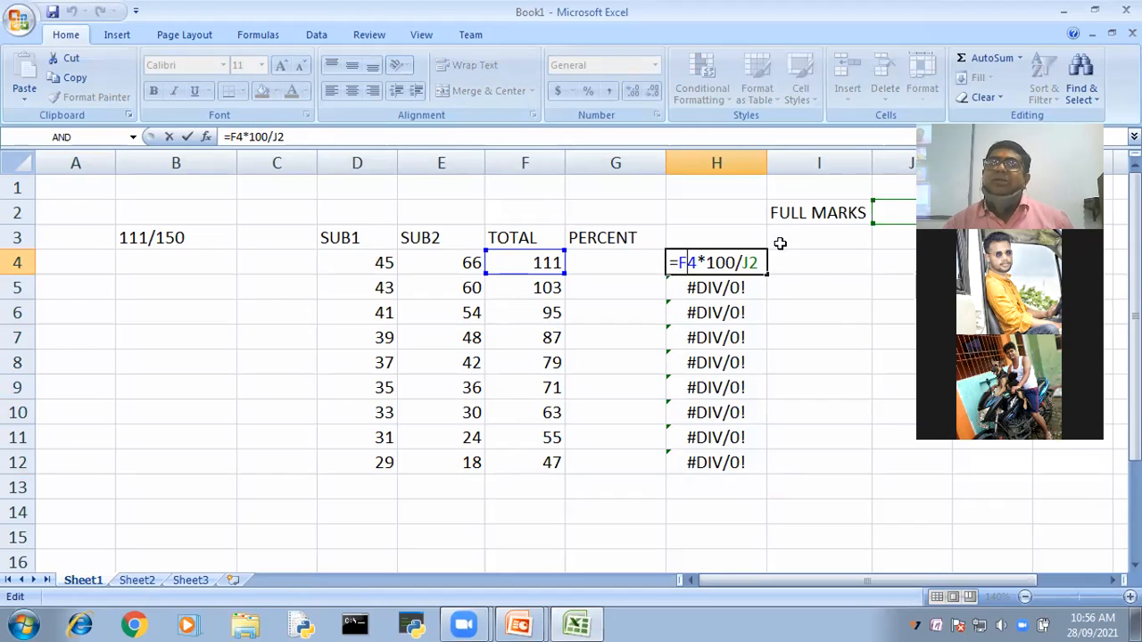
double_click(735, 287)
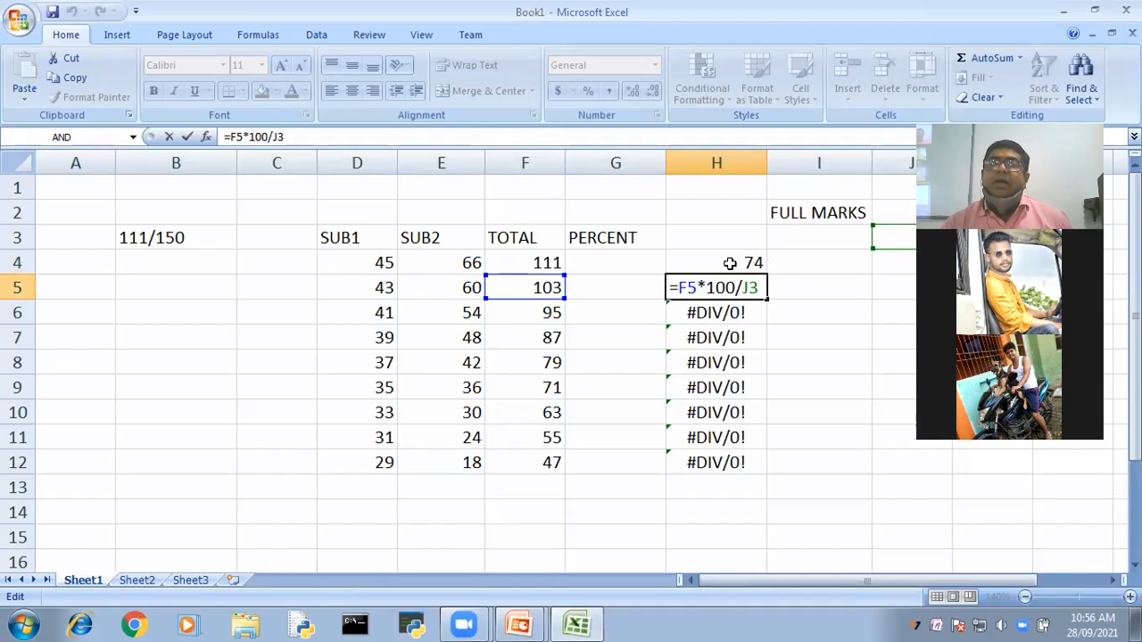
left_click(730, 264)
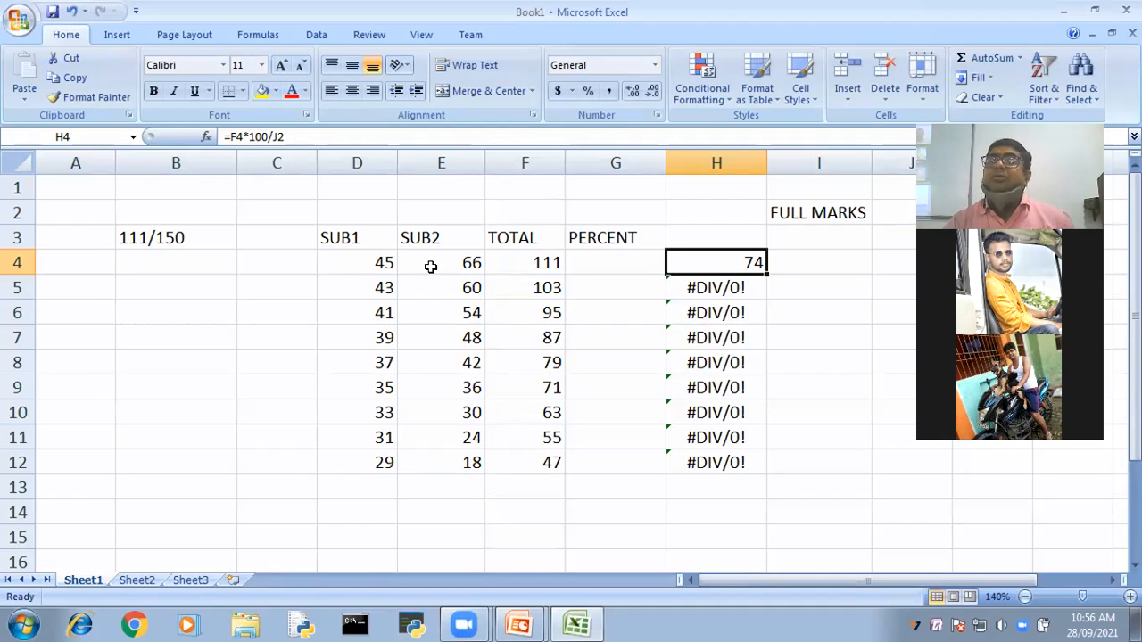
left_click(894, 212)
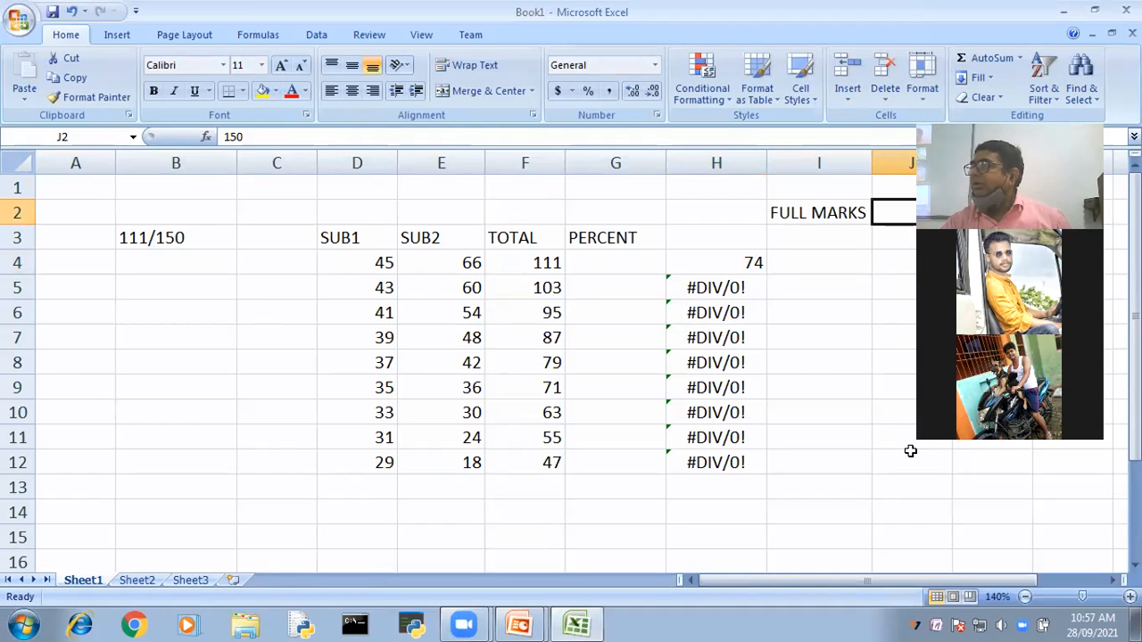
Make the full marks reference absolute in H4, giving =F4*100/$J$2, and fill the formula down through H12.
double_click(686, 264)
left_click(740, 262)
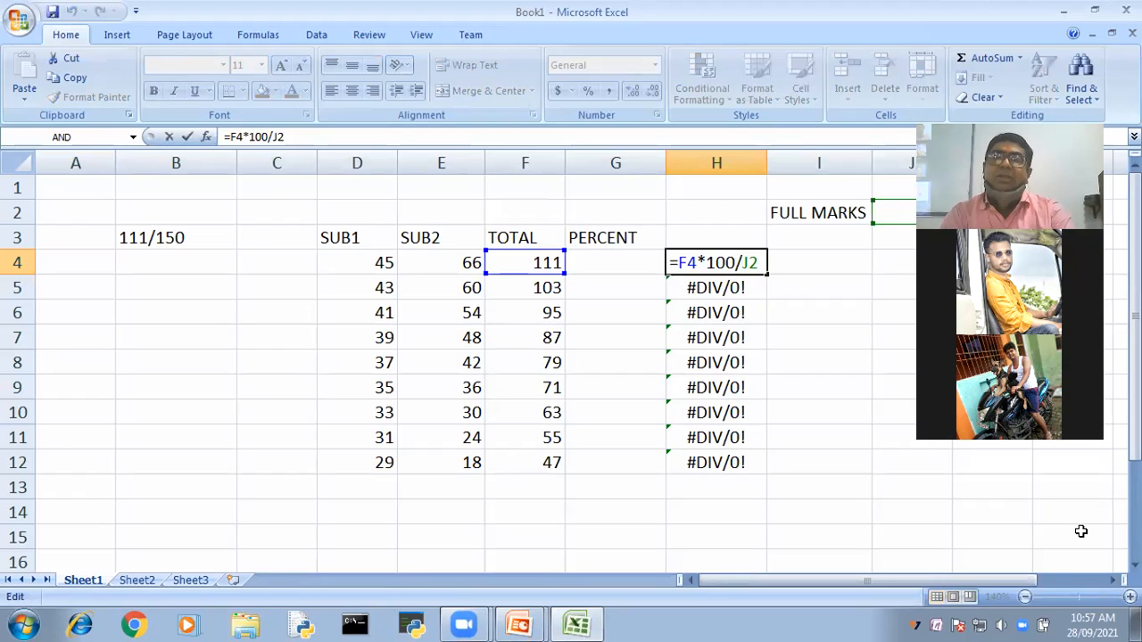
type("$J")
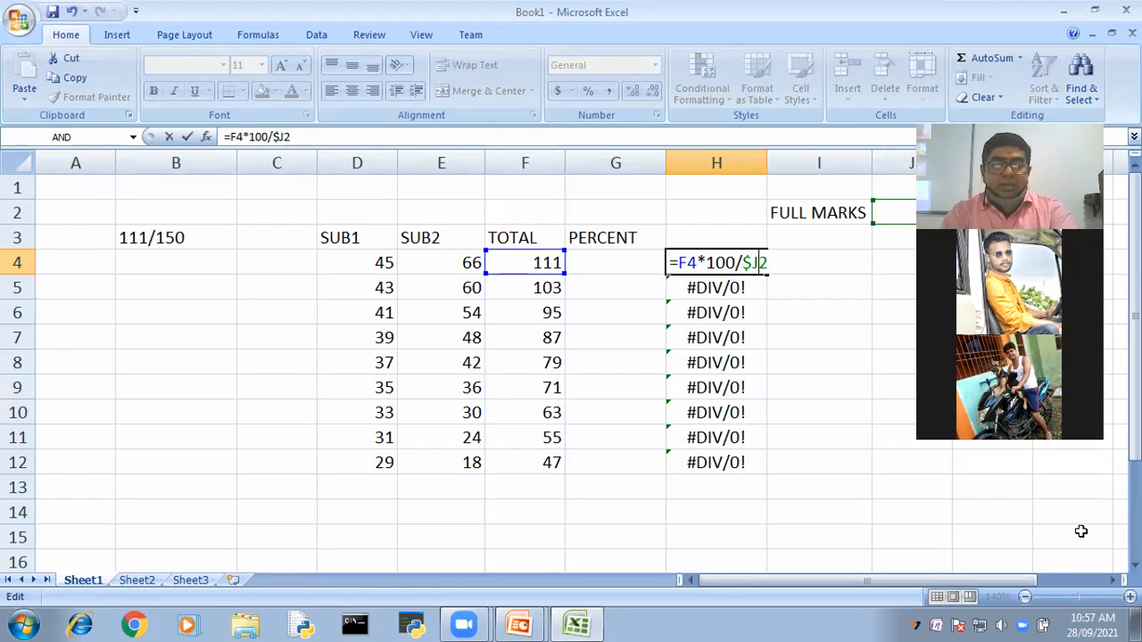
type("$")
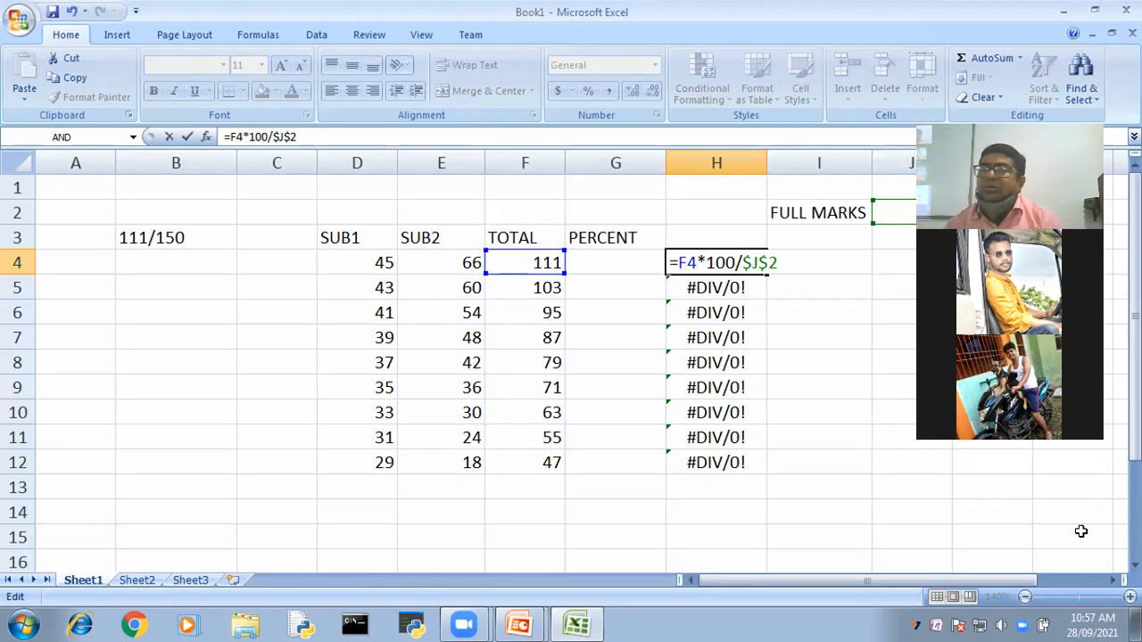
key("Return")
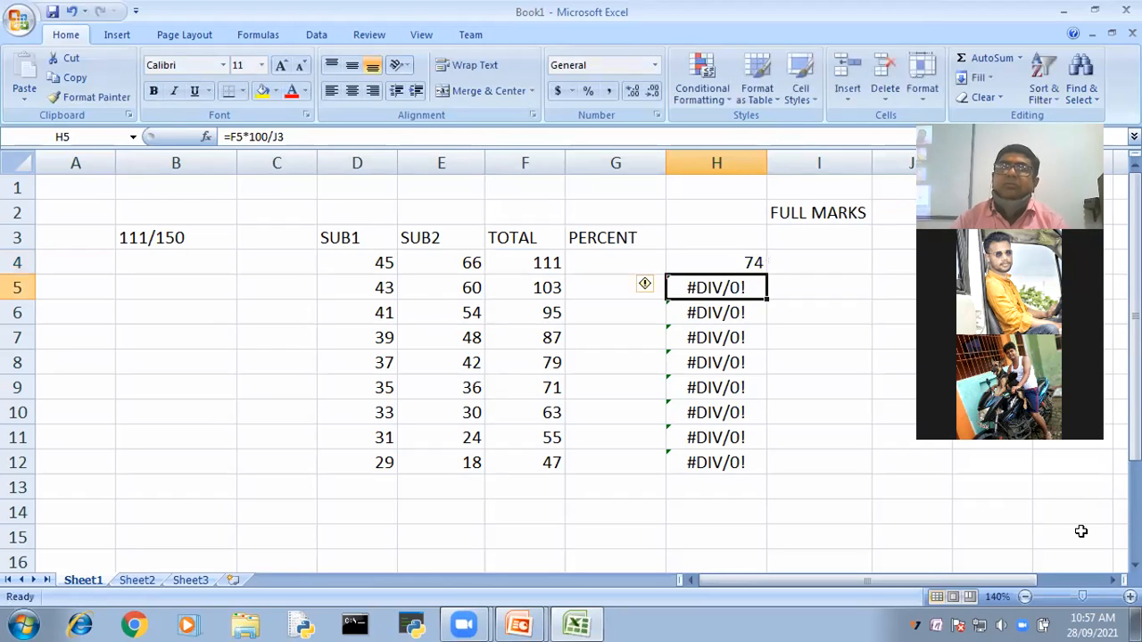
left_click(761, 271)
left_click_drag(766, 274, 764, 475)
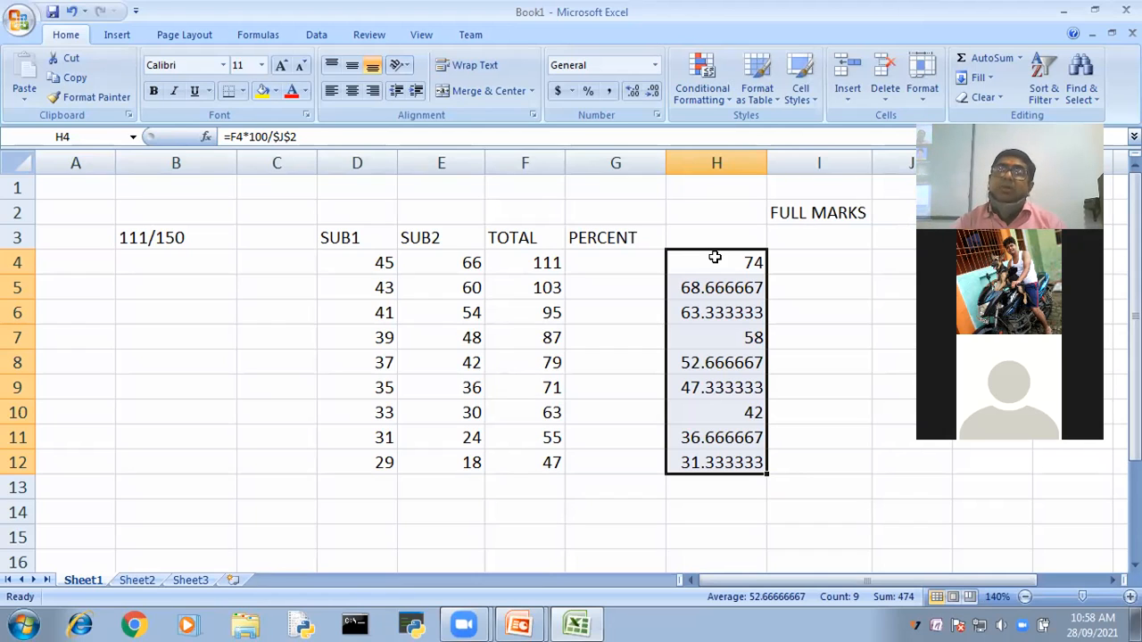
Change the full marks reference in H4 to a mixed reference, giving =F4*100/J$2, and fill the formula down through H12.
double_click(718, 257)
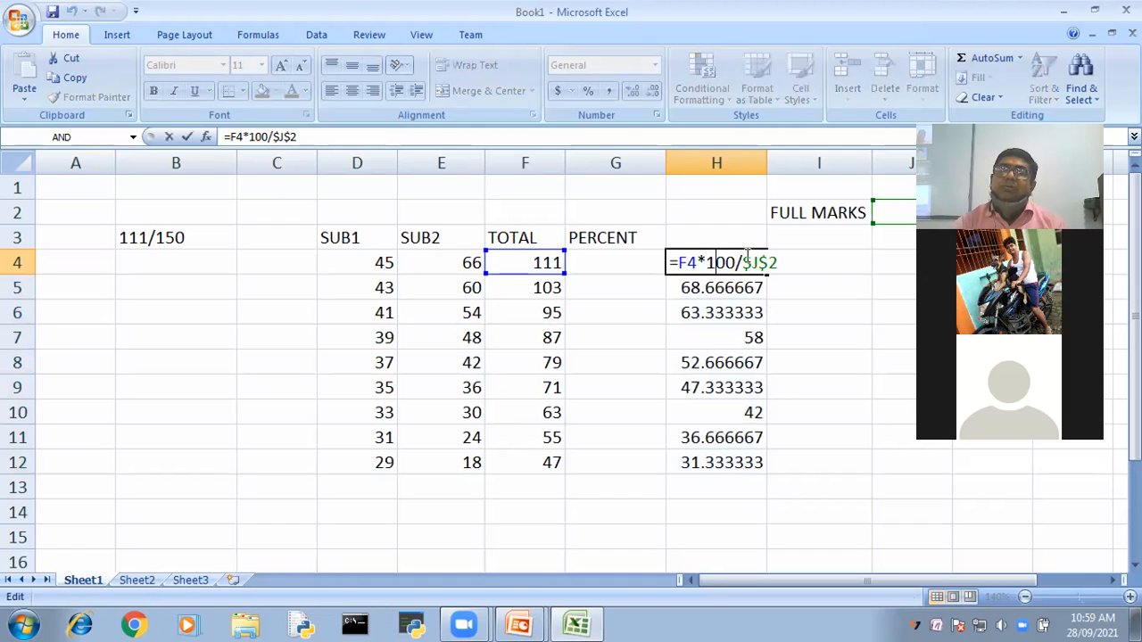
left_click(745, 261)
key("BackSpace")
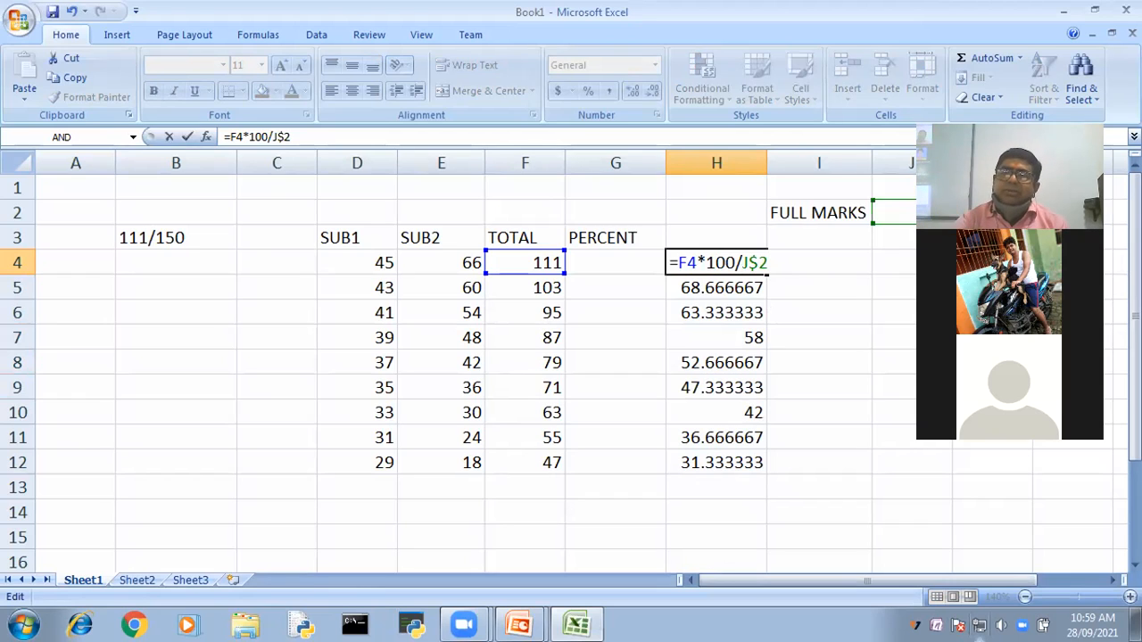
key("Return")
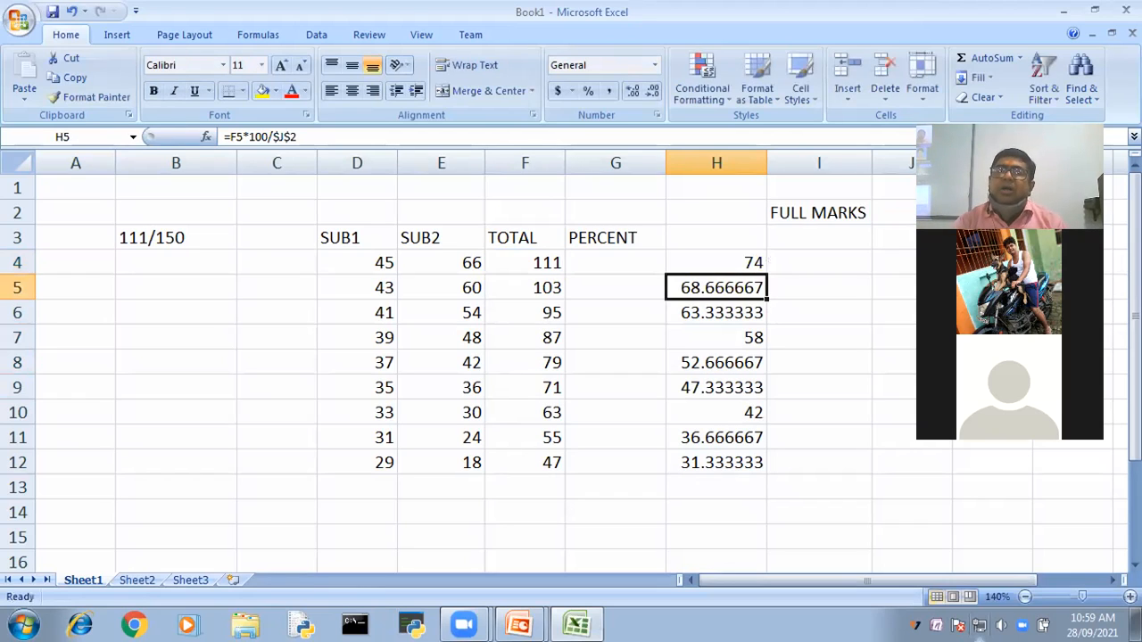
left_click(757, 266)
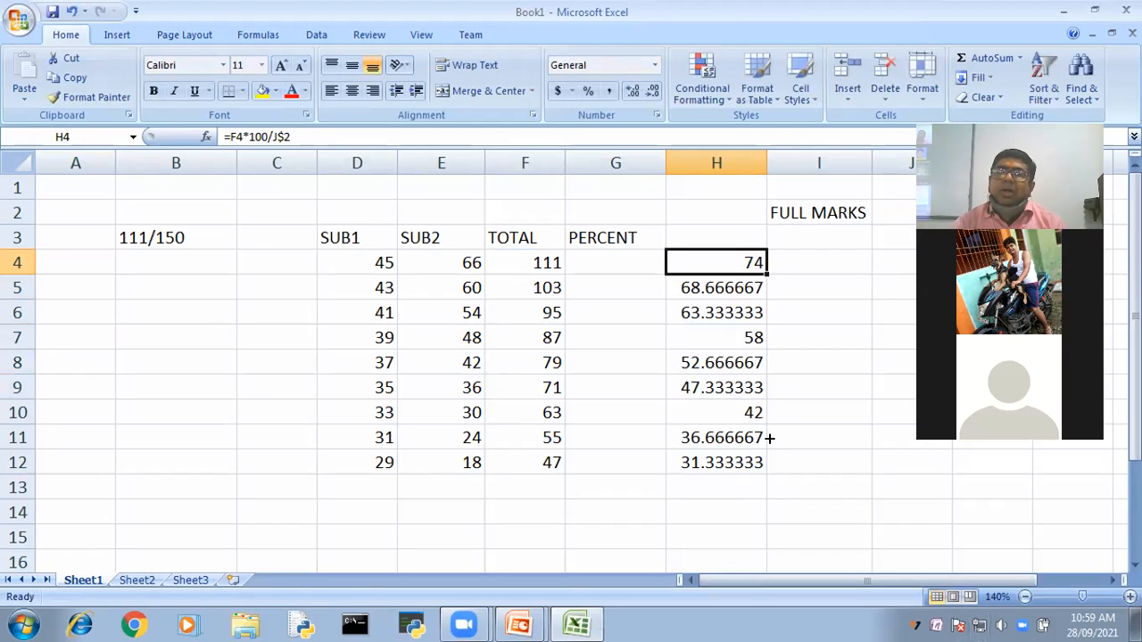
left_click_drag(768, 464, 828, 477)
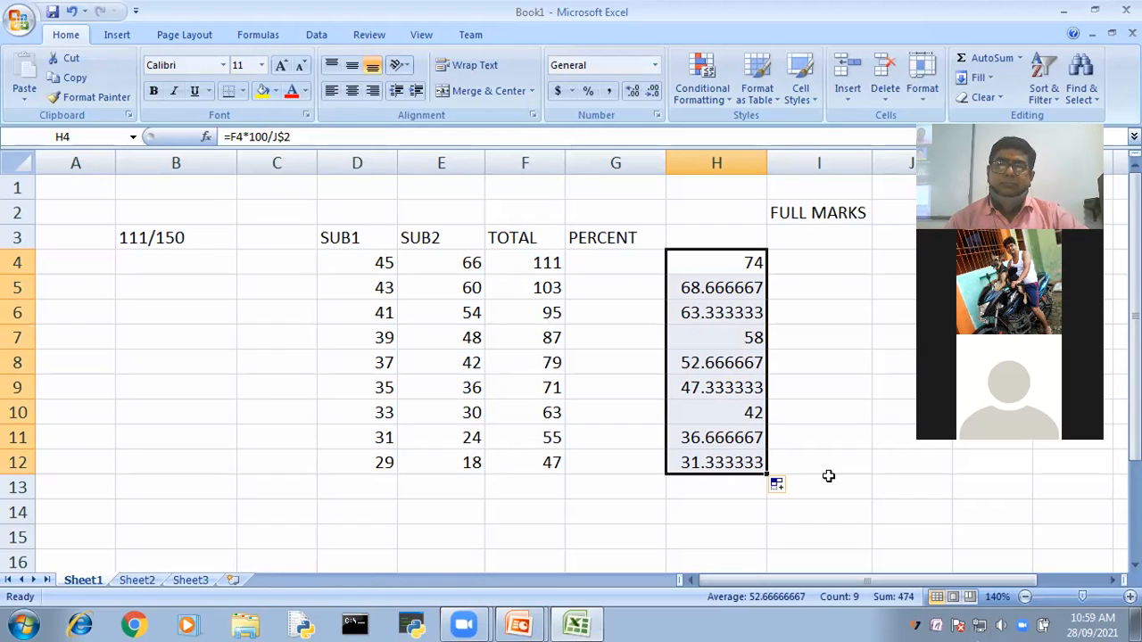
left_click(848, 409)
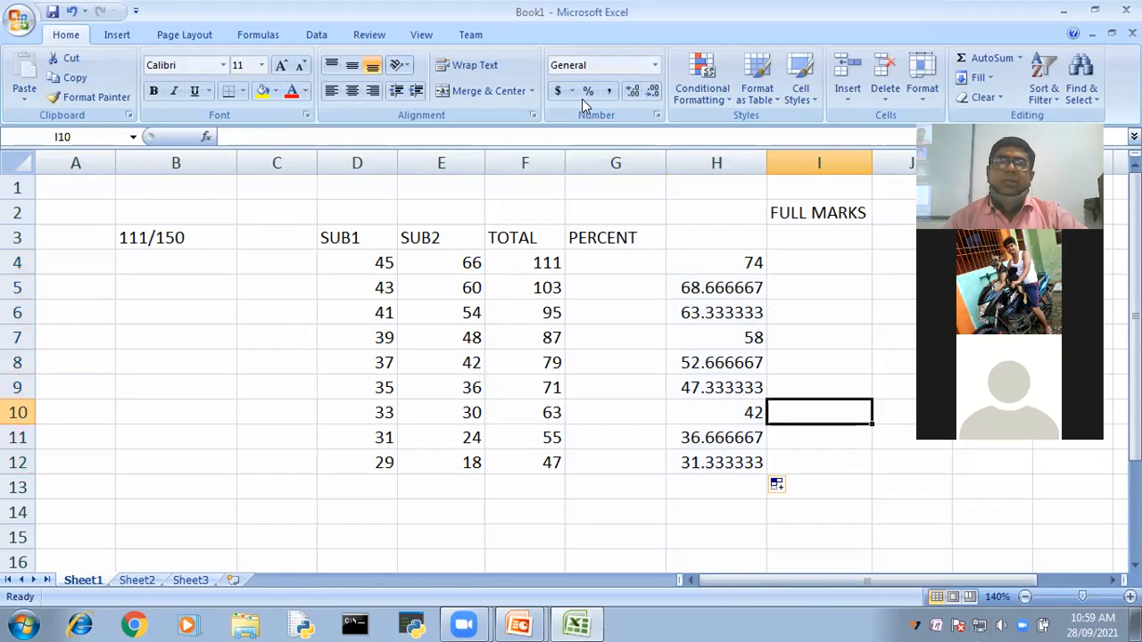